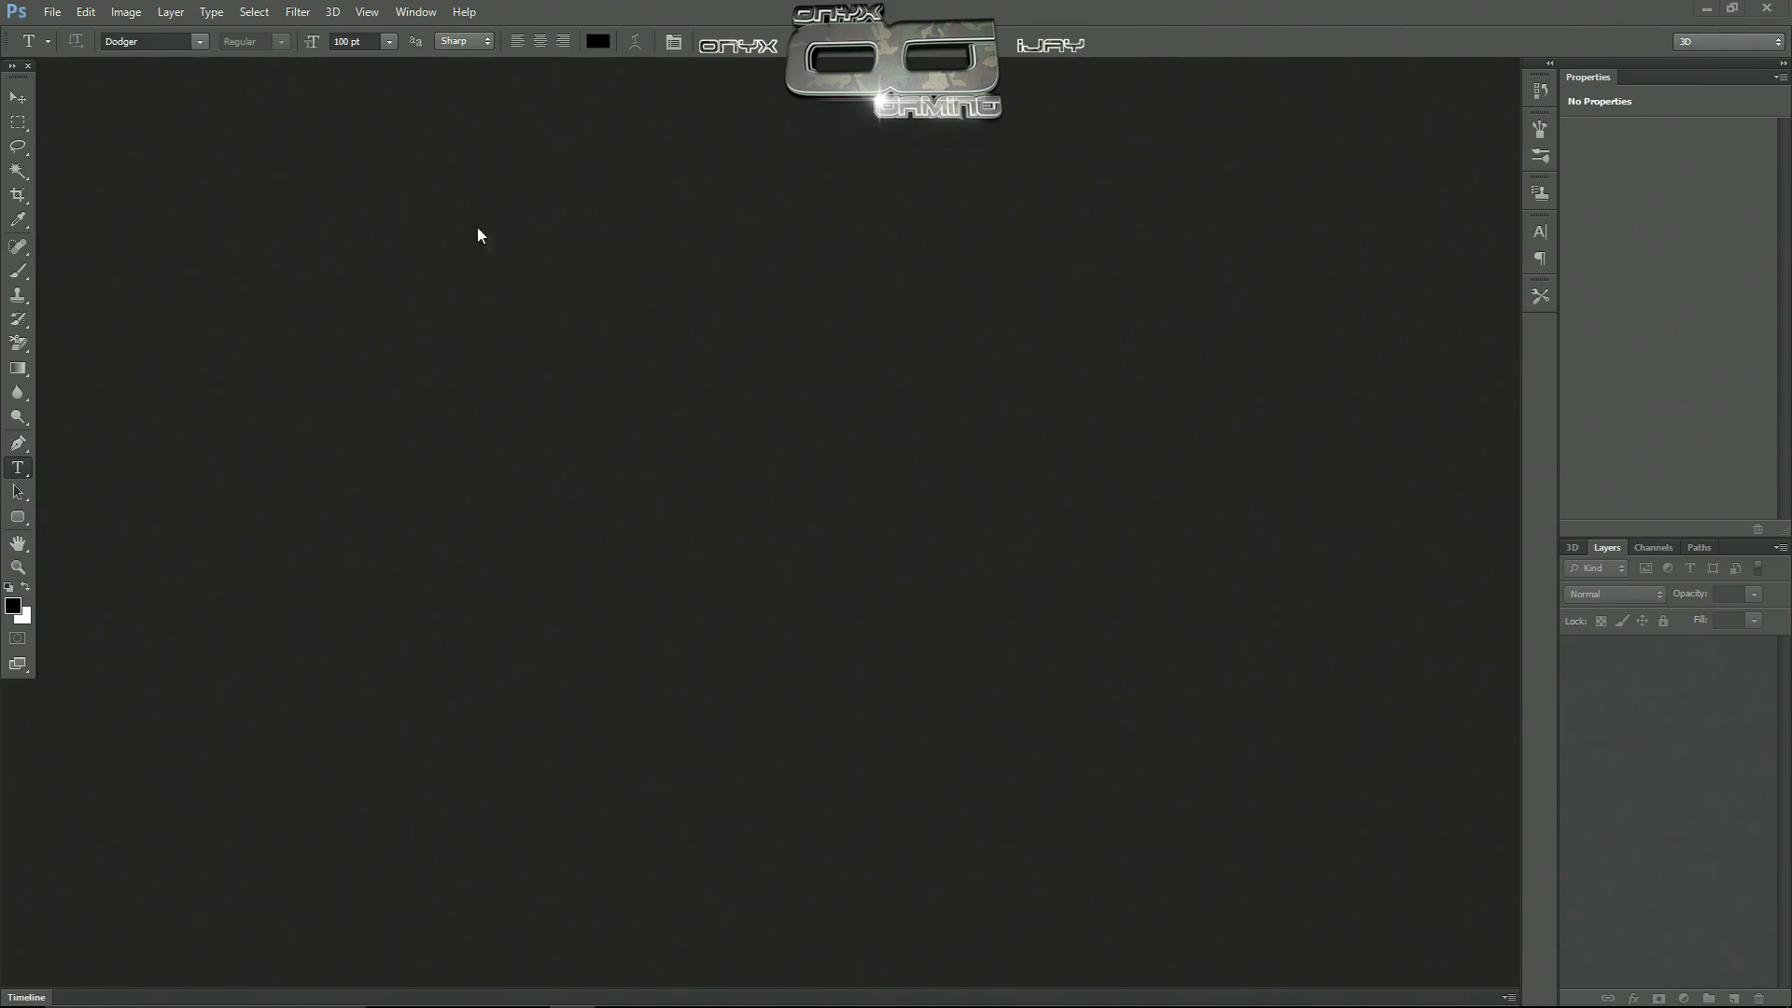
# Open the YouTube channel banner template file
pyautogui.click(42, 52)
pyautogui.scroll(-10, 714, 392)
pyautogui.scroll(-5, 713, 392)
pyautogui.click(1039, 392)
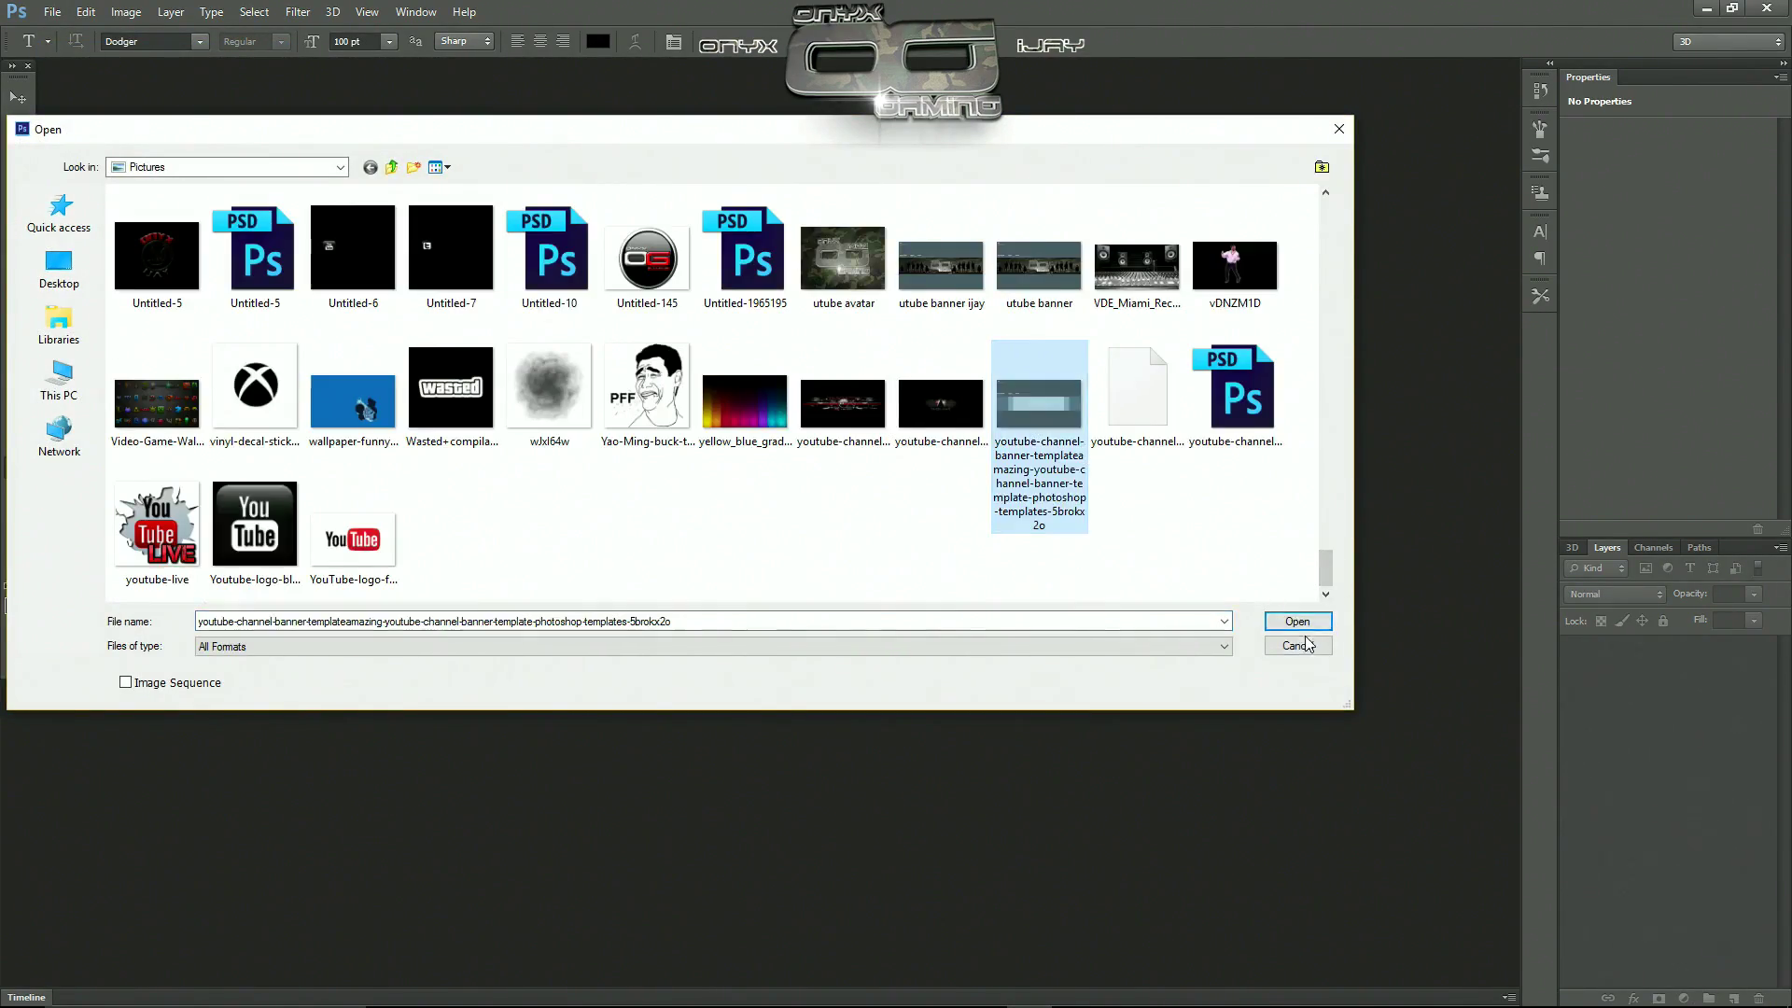
pyautogui.click(1297, 621)
# Place the camo image and scale it to cover the whole banner canvas
pyautogui.click(53, 11)
pyautogui.click(154, 317)
pyautogui.press('Escape')
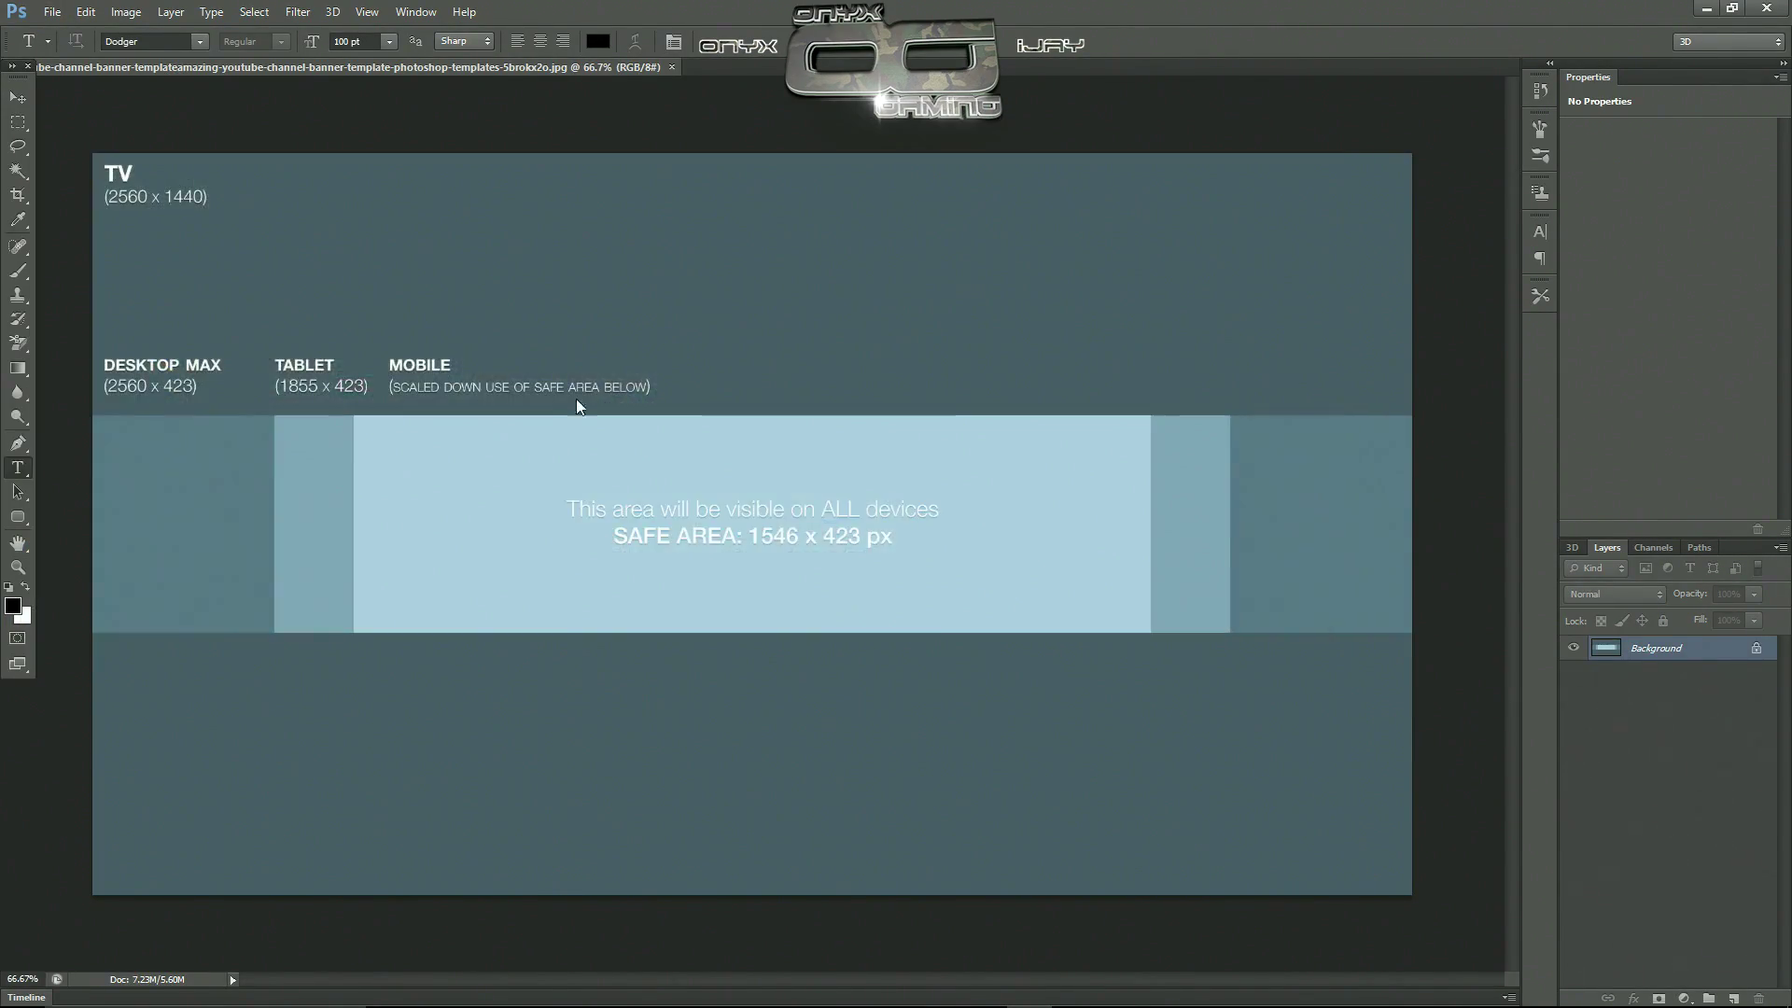
pyautogui.moveTo(577, 409); pyautogui.dragTo(523, 390)
pyautogui.moveTo(1283, 826); pyautogui.dragTo(1411, 894)
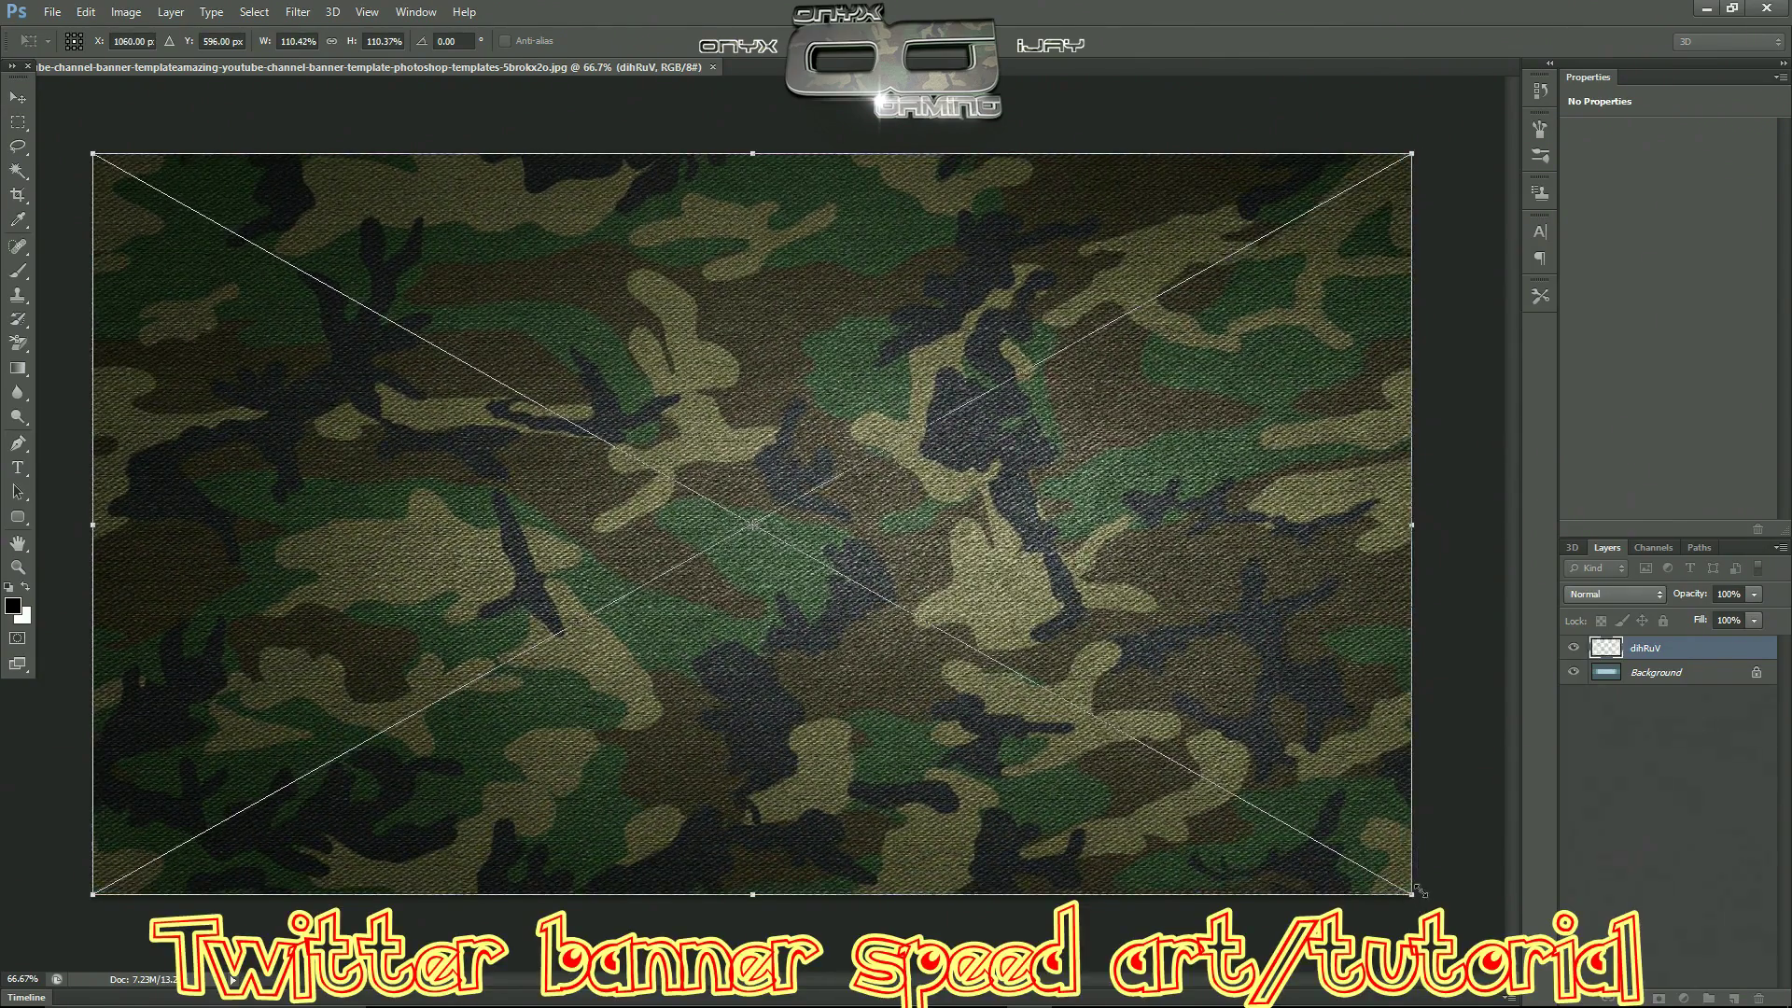
pyautogui.press('Return')
# Place the og logo file and centre it on the banner
pyautogui.press('t')
pyautogui.click(53, 11)
pyautogui.click(155, 316)
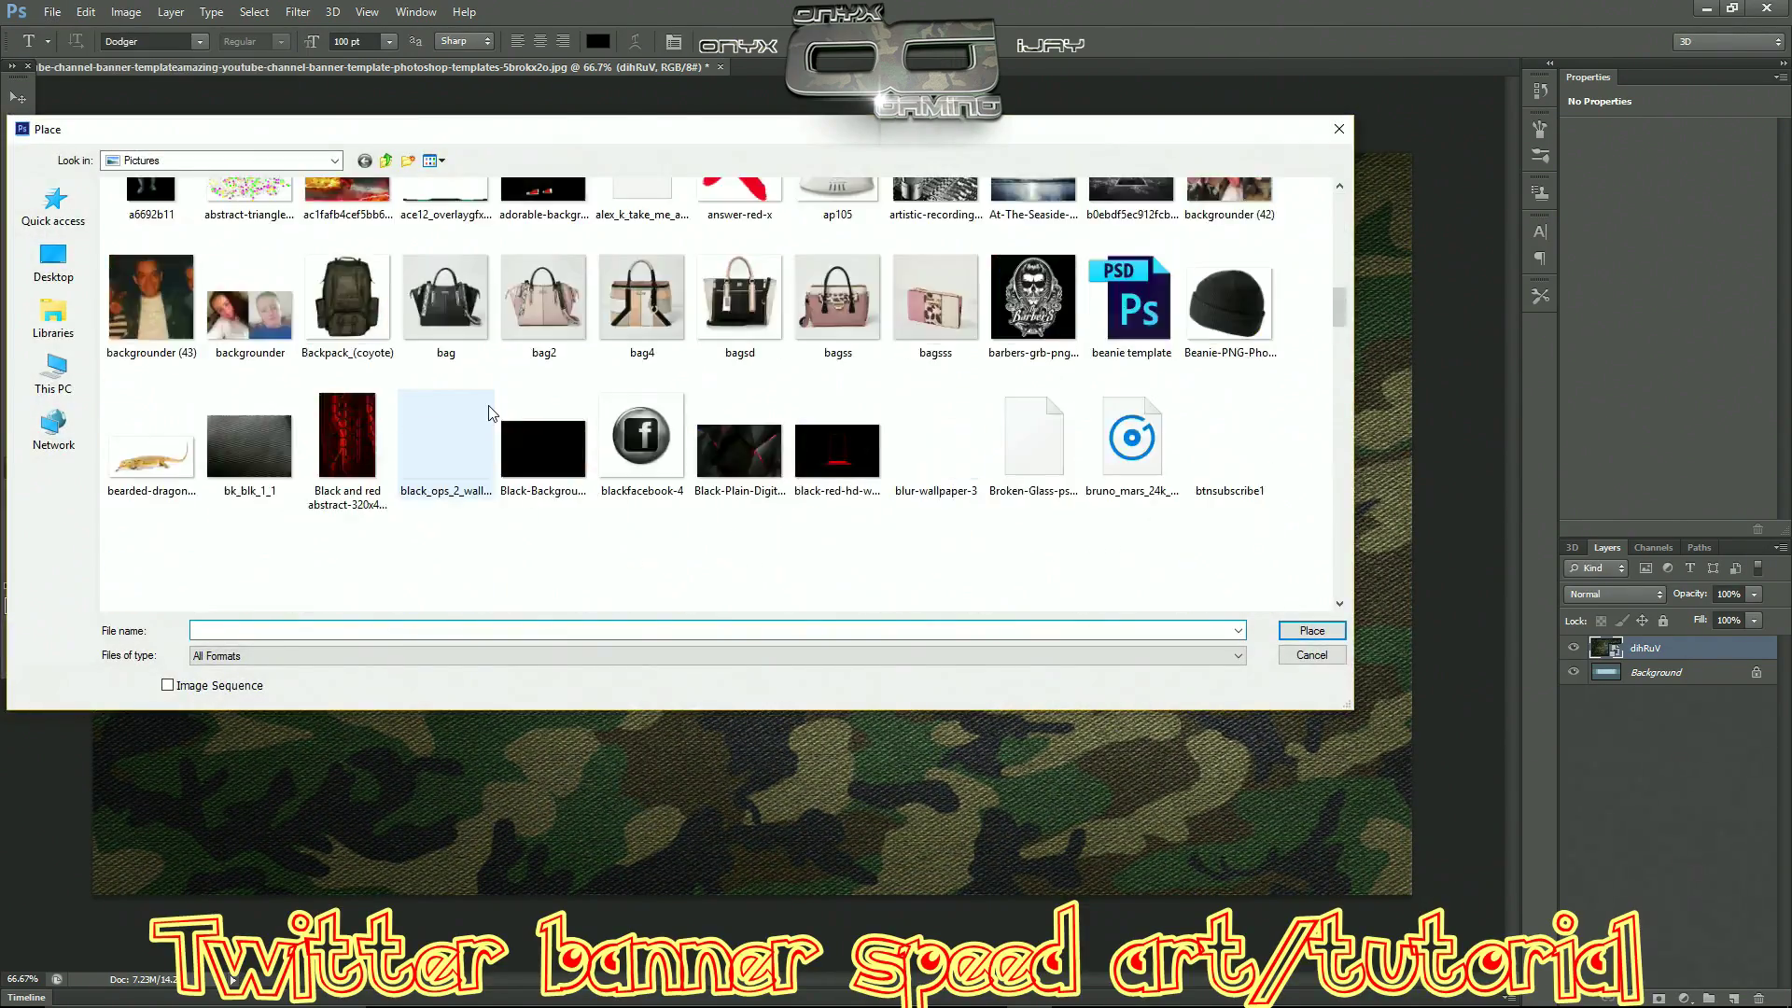
pyautogui.scroll(-5, 839, 467)
pyautogui.scroll(-5, 871, 594)
pyautogui.doubleClick(871, 593)
pyautogui.moveTo(854, 491); pyautogui.dragTo(939, 568)
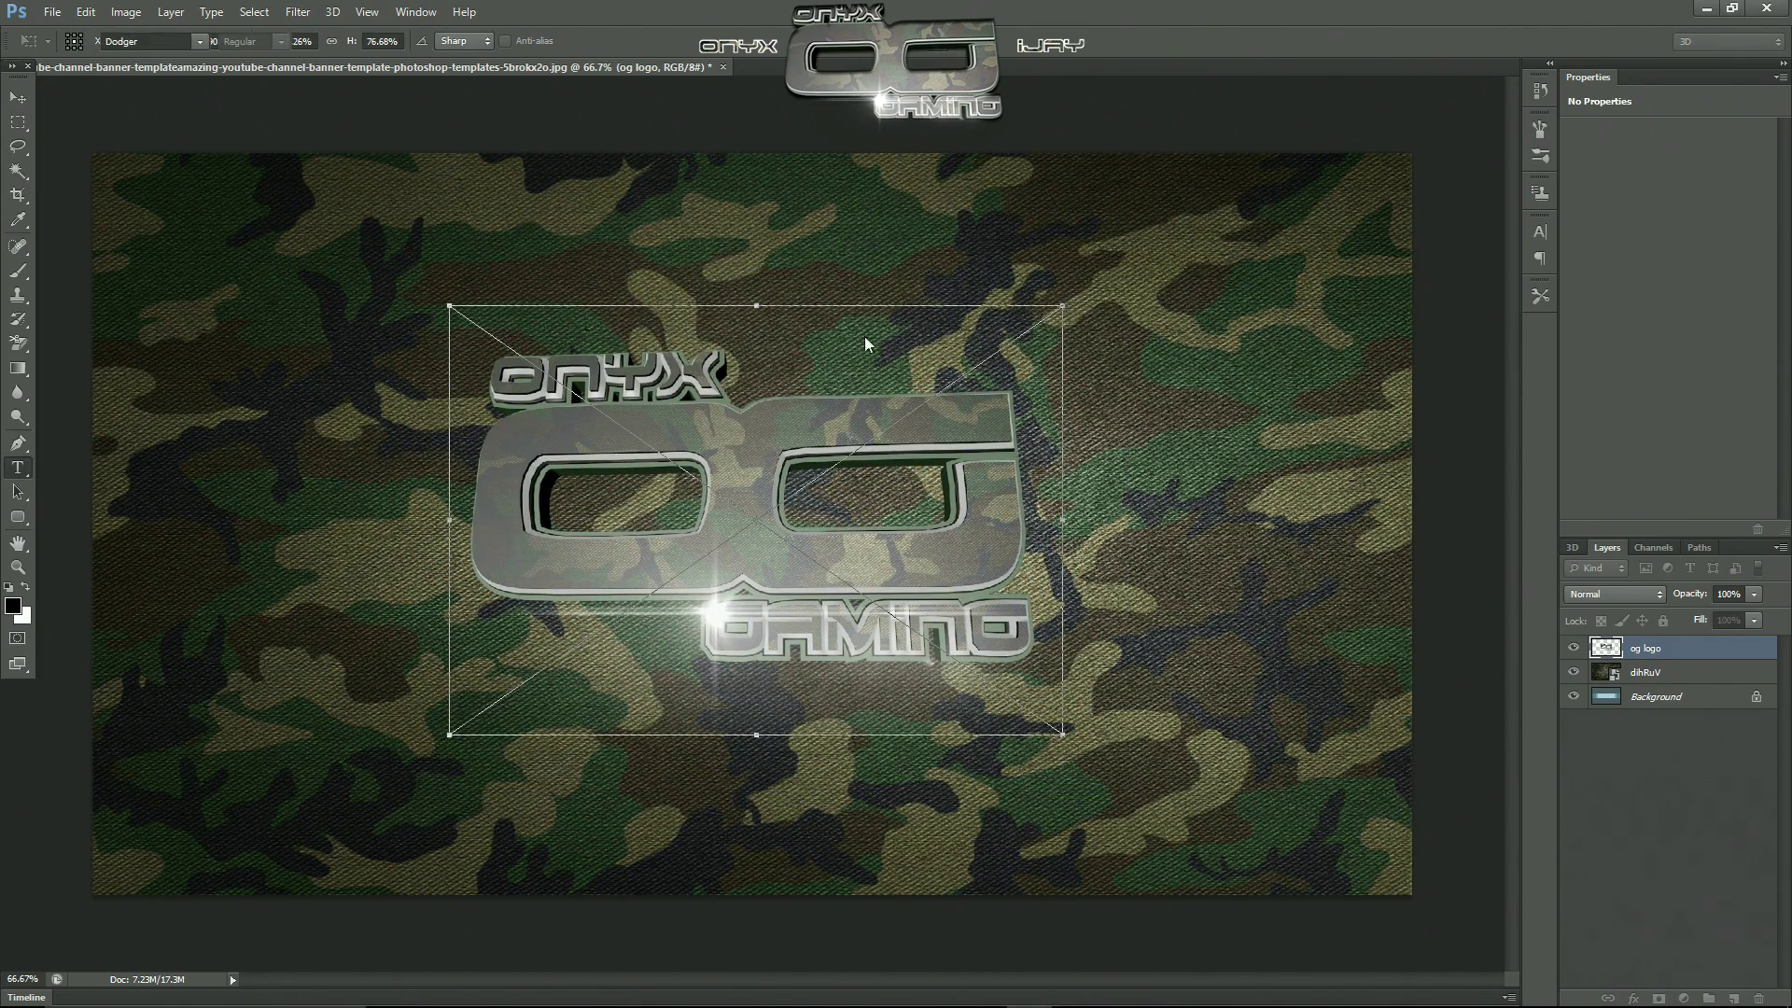
pyautogui.press('Return')
pyautogui.moveTo(714, 552); pyautogui.dragTo(726, 556)
# Start erasing on the logo layer, accepting the rasterize warning
pyautogui.press('e')
pyautogui.click(954, 441)
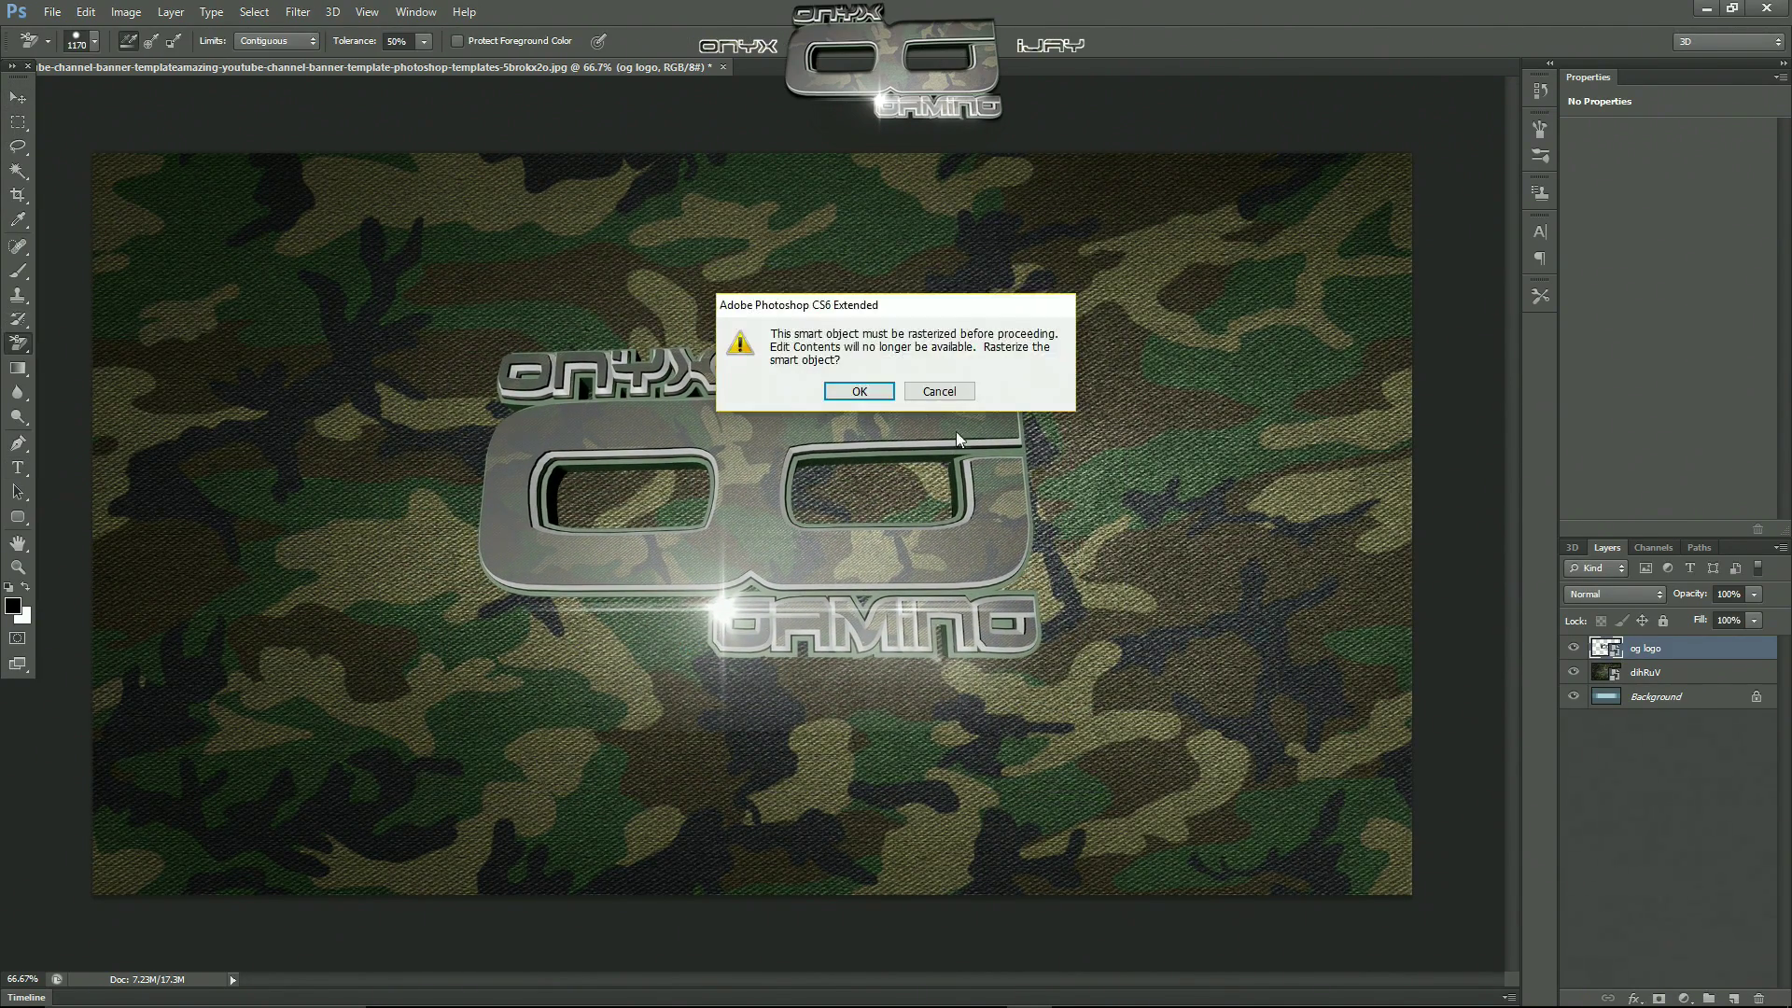
pyautogui.press('Return')
# Type ONYX to the left of the logo and iJAY to the right
pyautogui.press('t')
pyautogui.click(210, 529)
pyautogui.write('on')
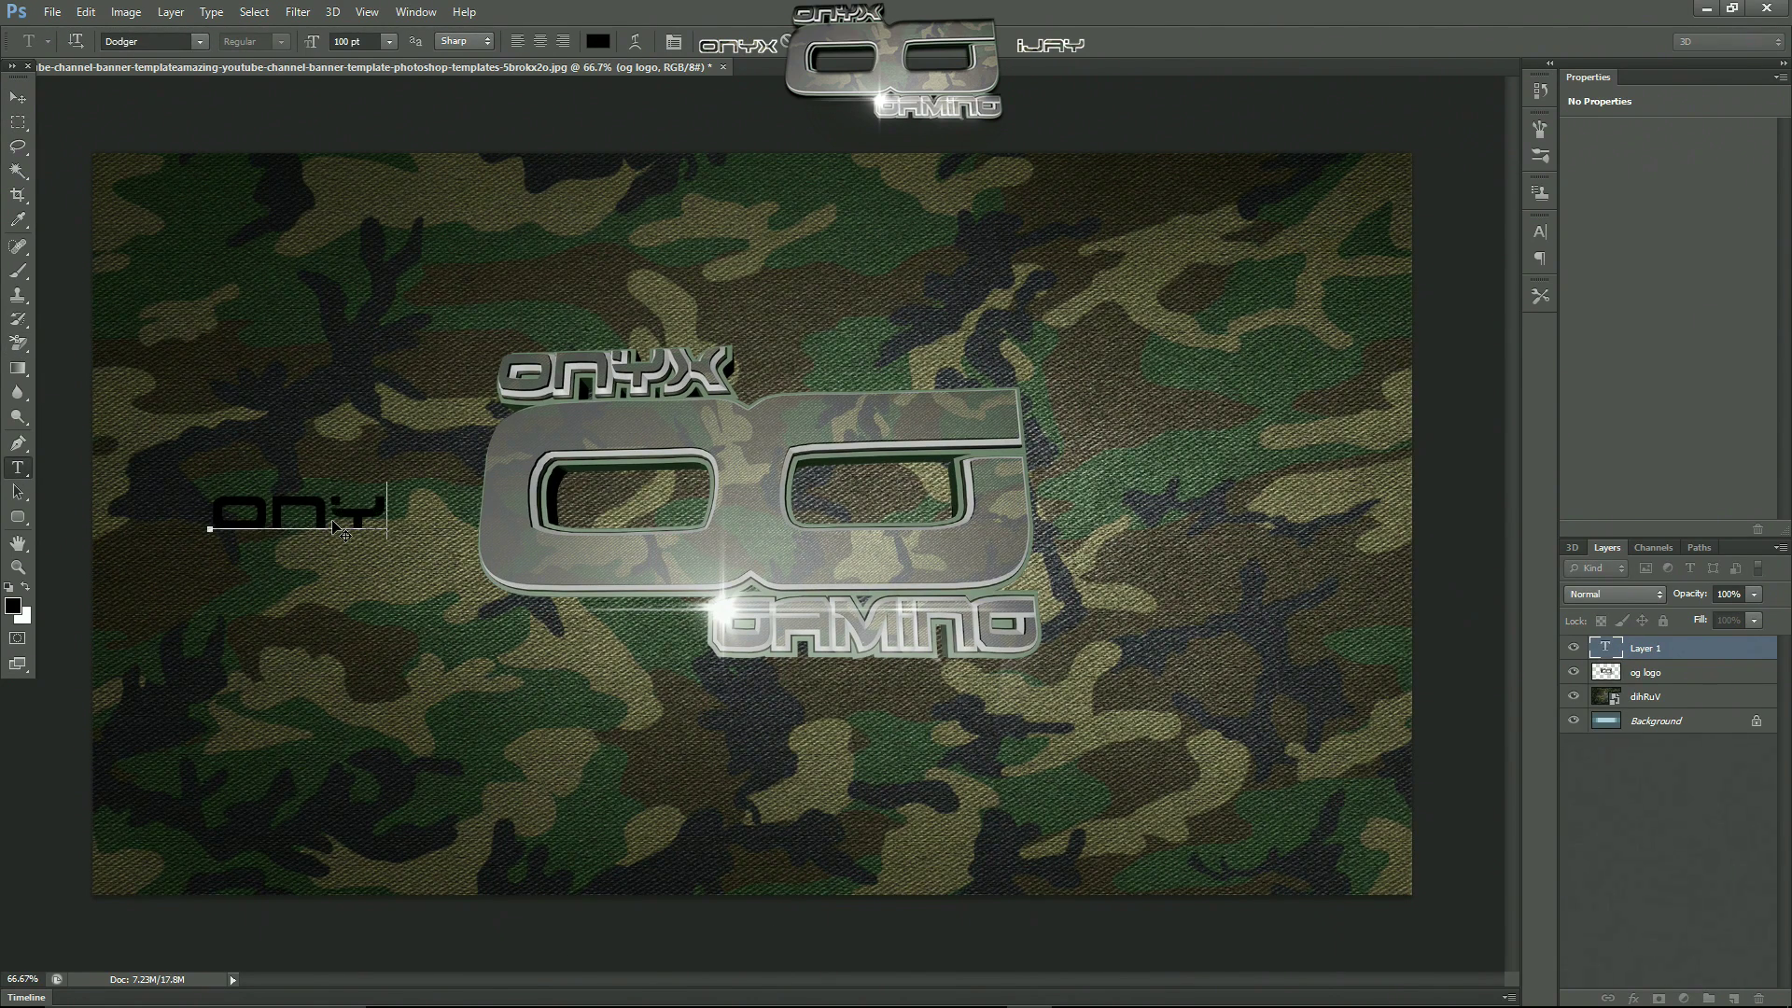
pyautogui.click(825, 53)
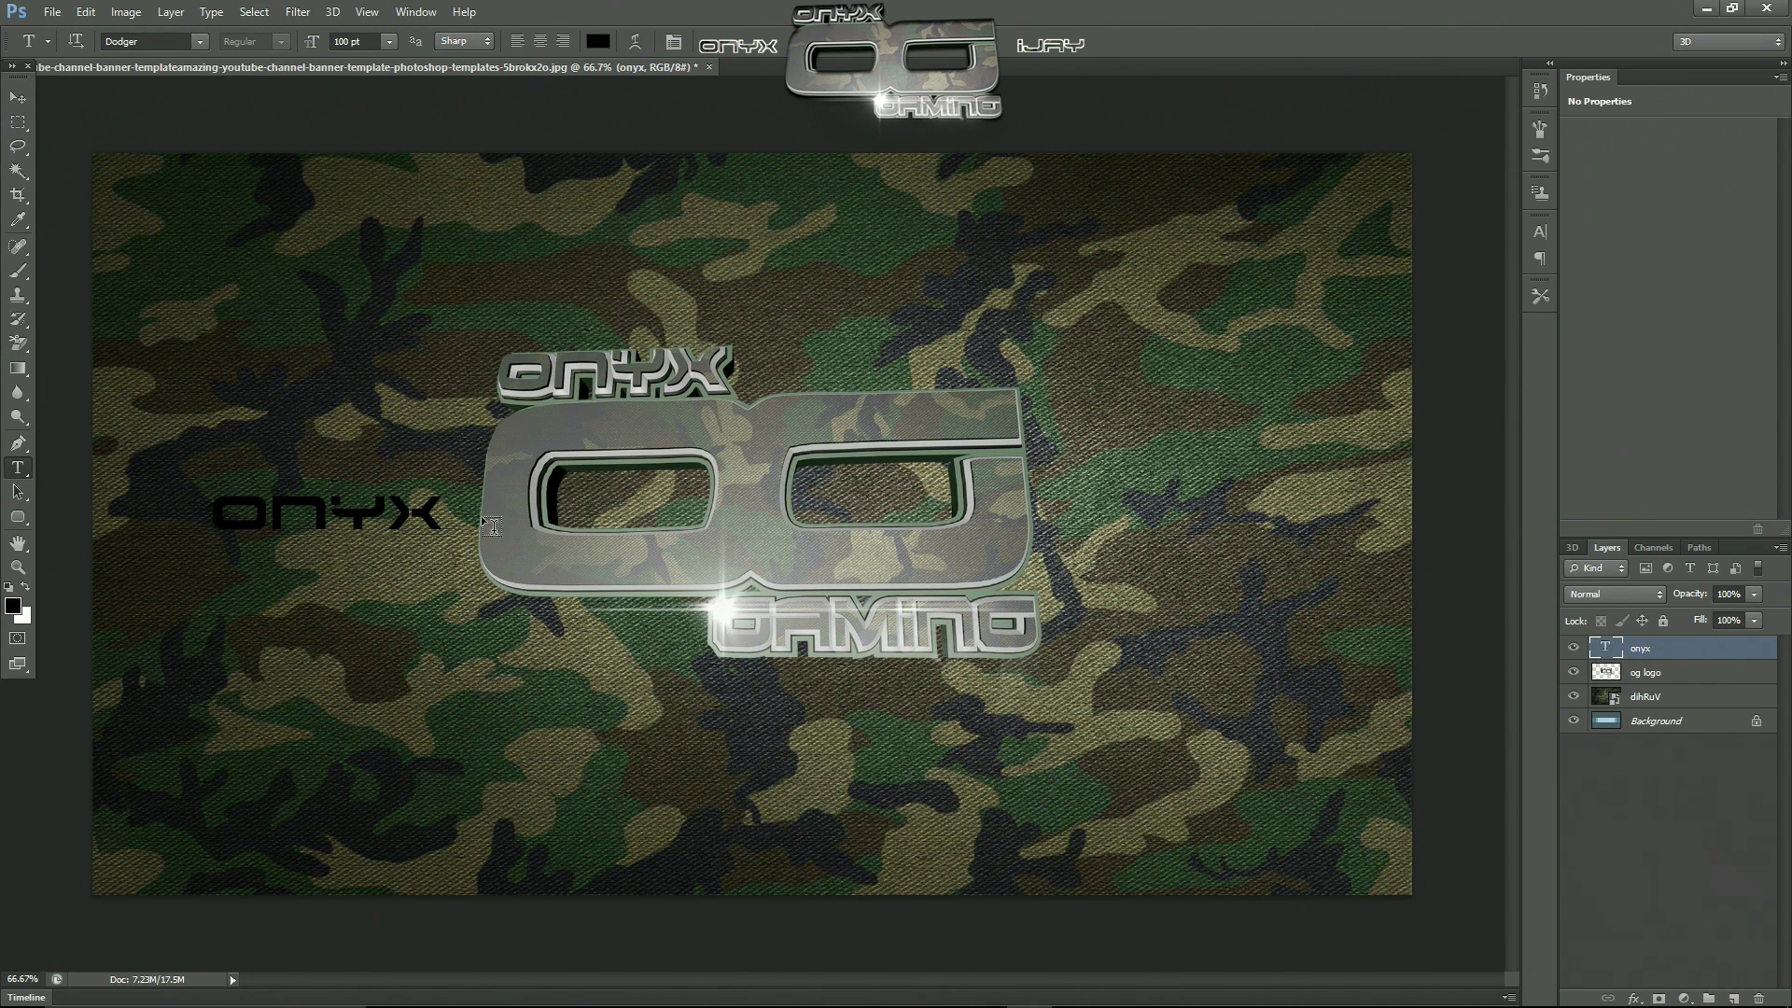
pyautogui.click(1056, 511)
pyautogui.write('iJAY')
pyautogui.click(825, 42)
# Nudge ONYX and iJAY into position, then begin placing an image file
pyautogui.press('v')
pyautogui.moveTo(428, 524); pyautogui.dragTo(379, 511)
pyautogui.click(1668, 674)
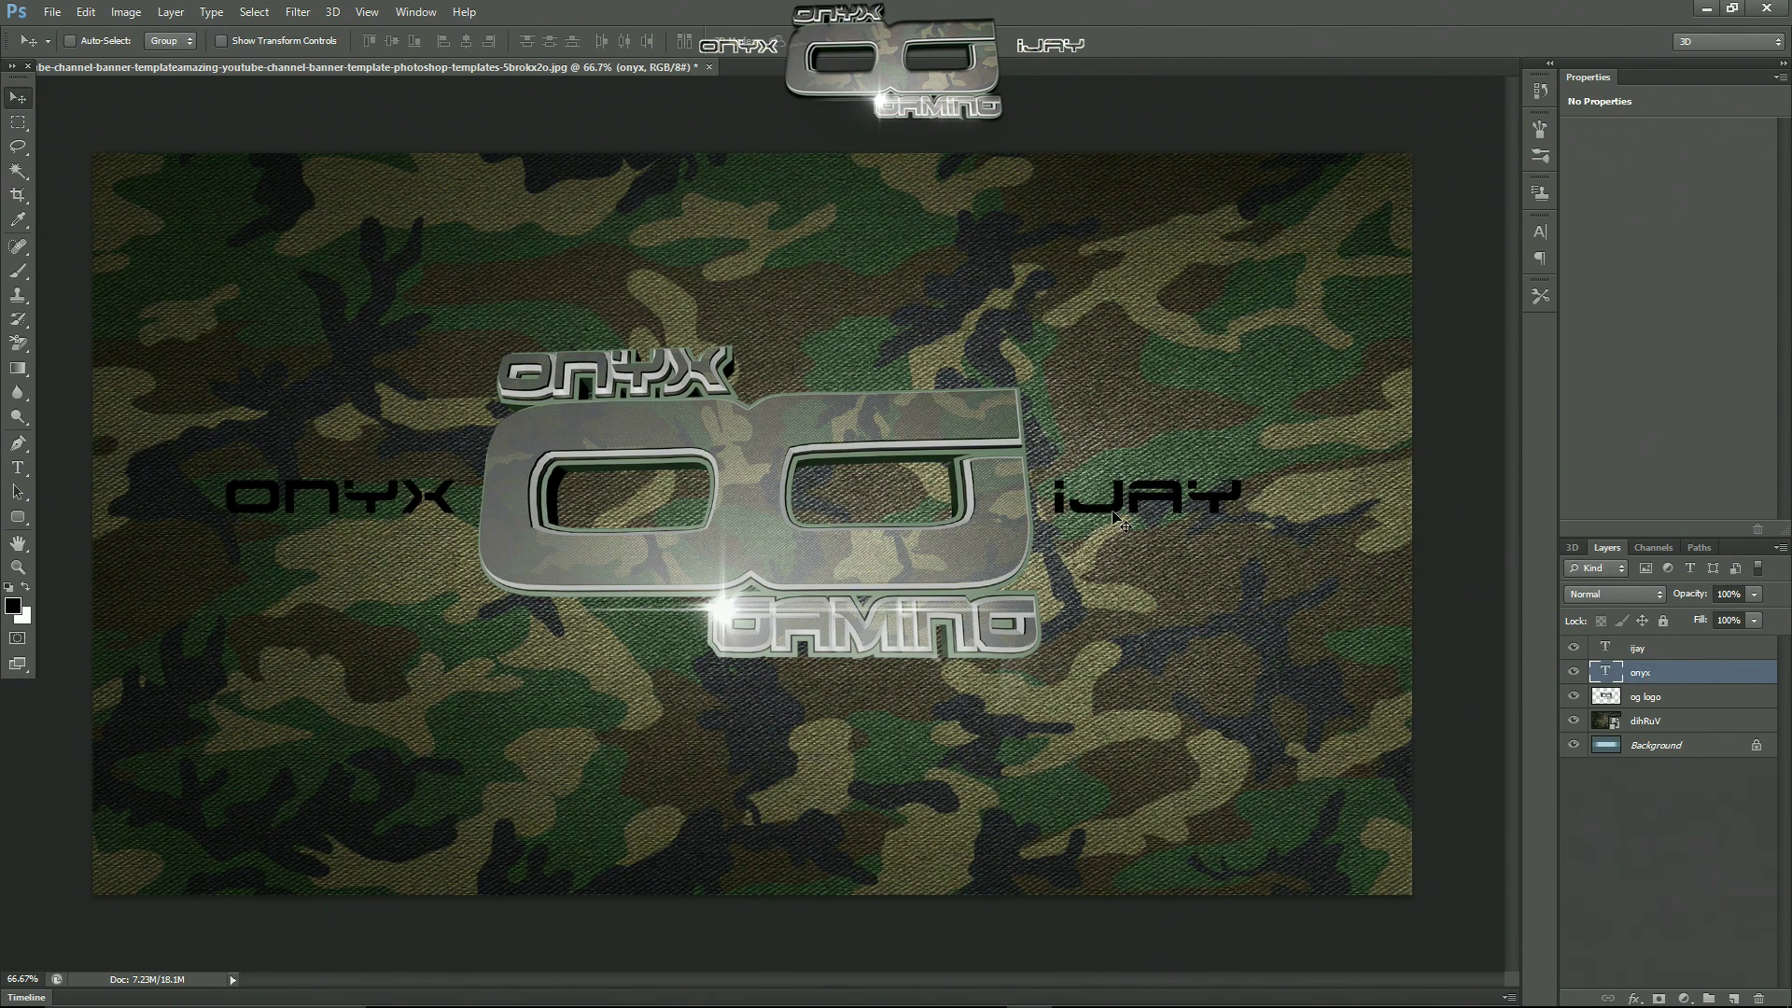
pyautogui.keyDown('ctrl'); pyautogui.click(1167, 502); pyautogui.keyUp('ctrl')
pyautogui.moveTo(1167, 502); pyautogui.dragTo(1172, 503)
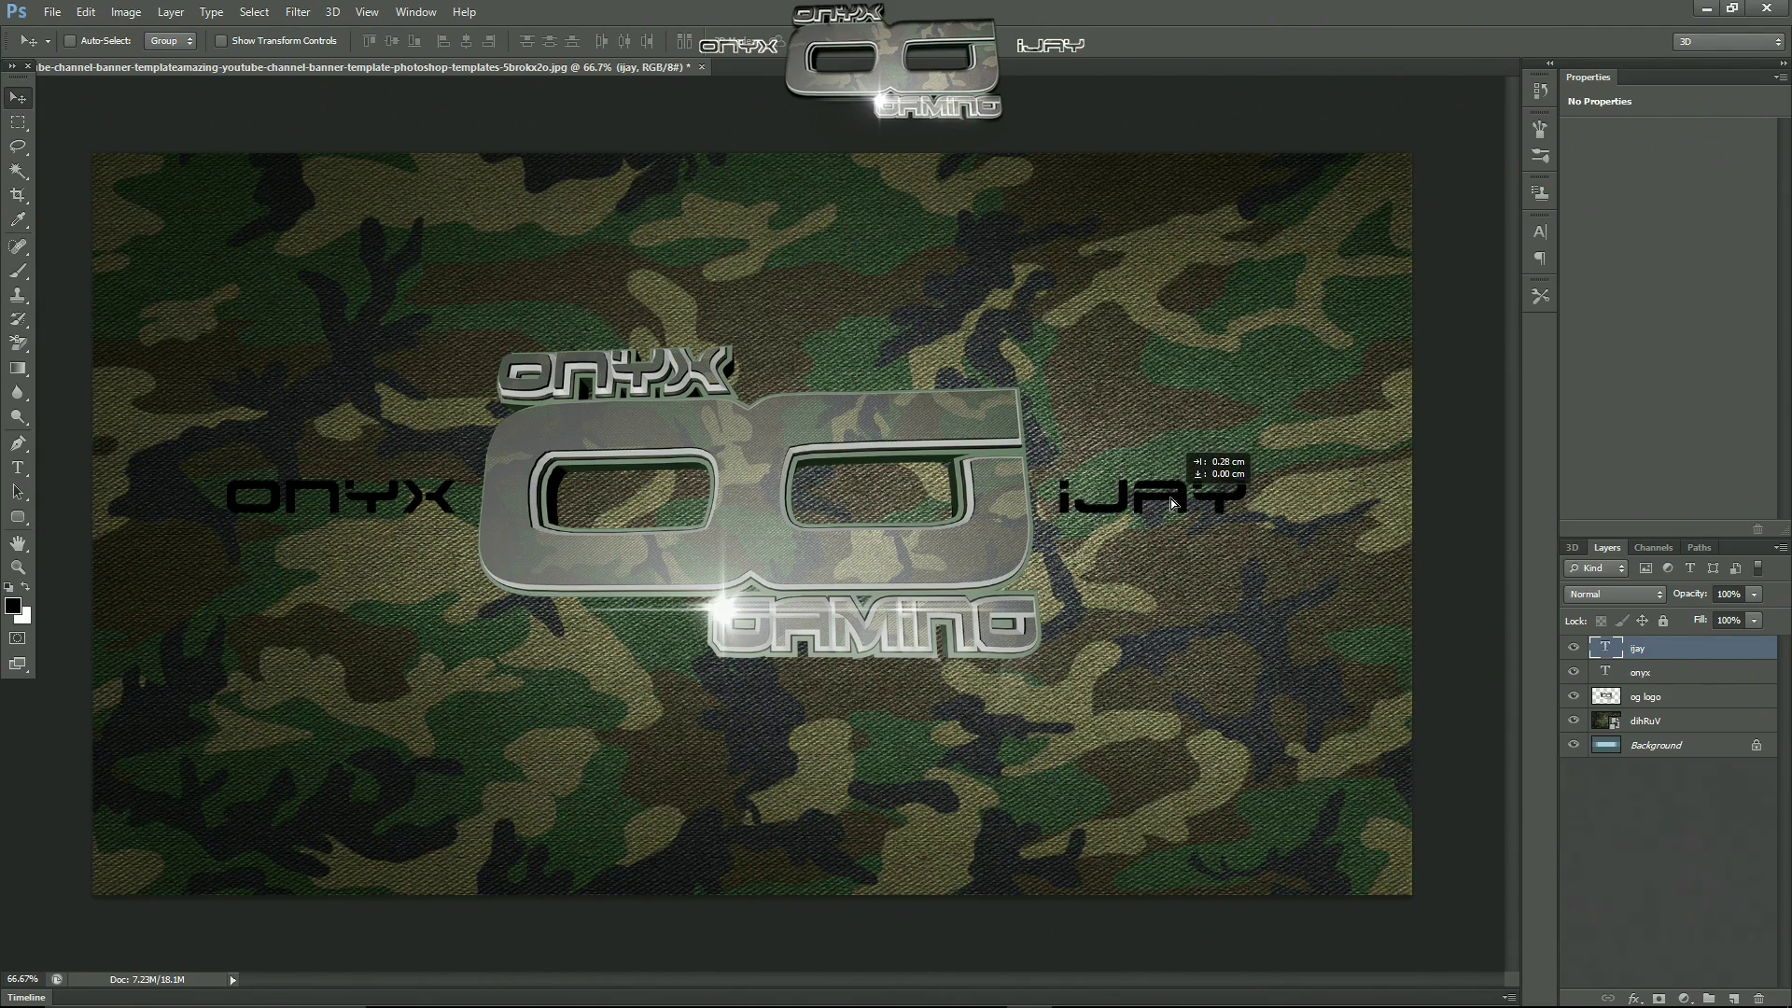
pyautogui.click(52, 12)
pyautogui.click(140, 332)
# Place a camo strip at left, then delete that misplaced camo layer
pyautogui.scroll(5, 753, 454)
pyautogui.doubleClick(758, 522)
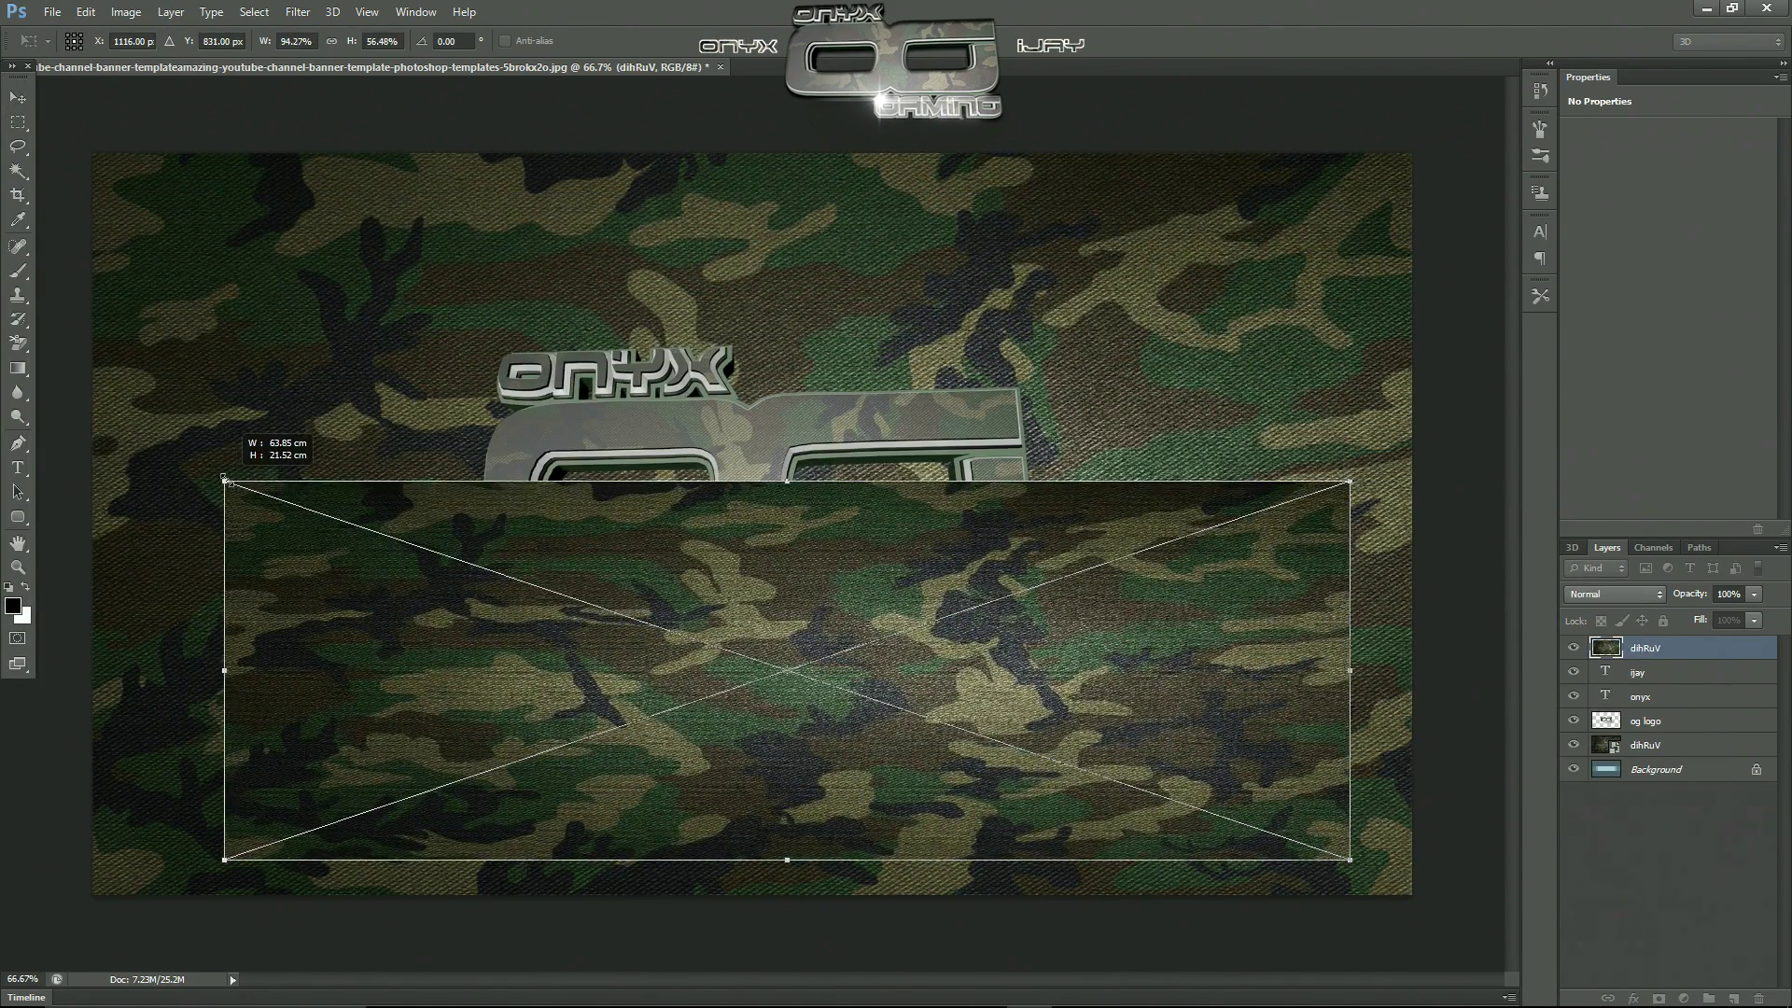
pyautogui.moveTo(1349, 860); pyautogui.dragTo(455, 521)
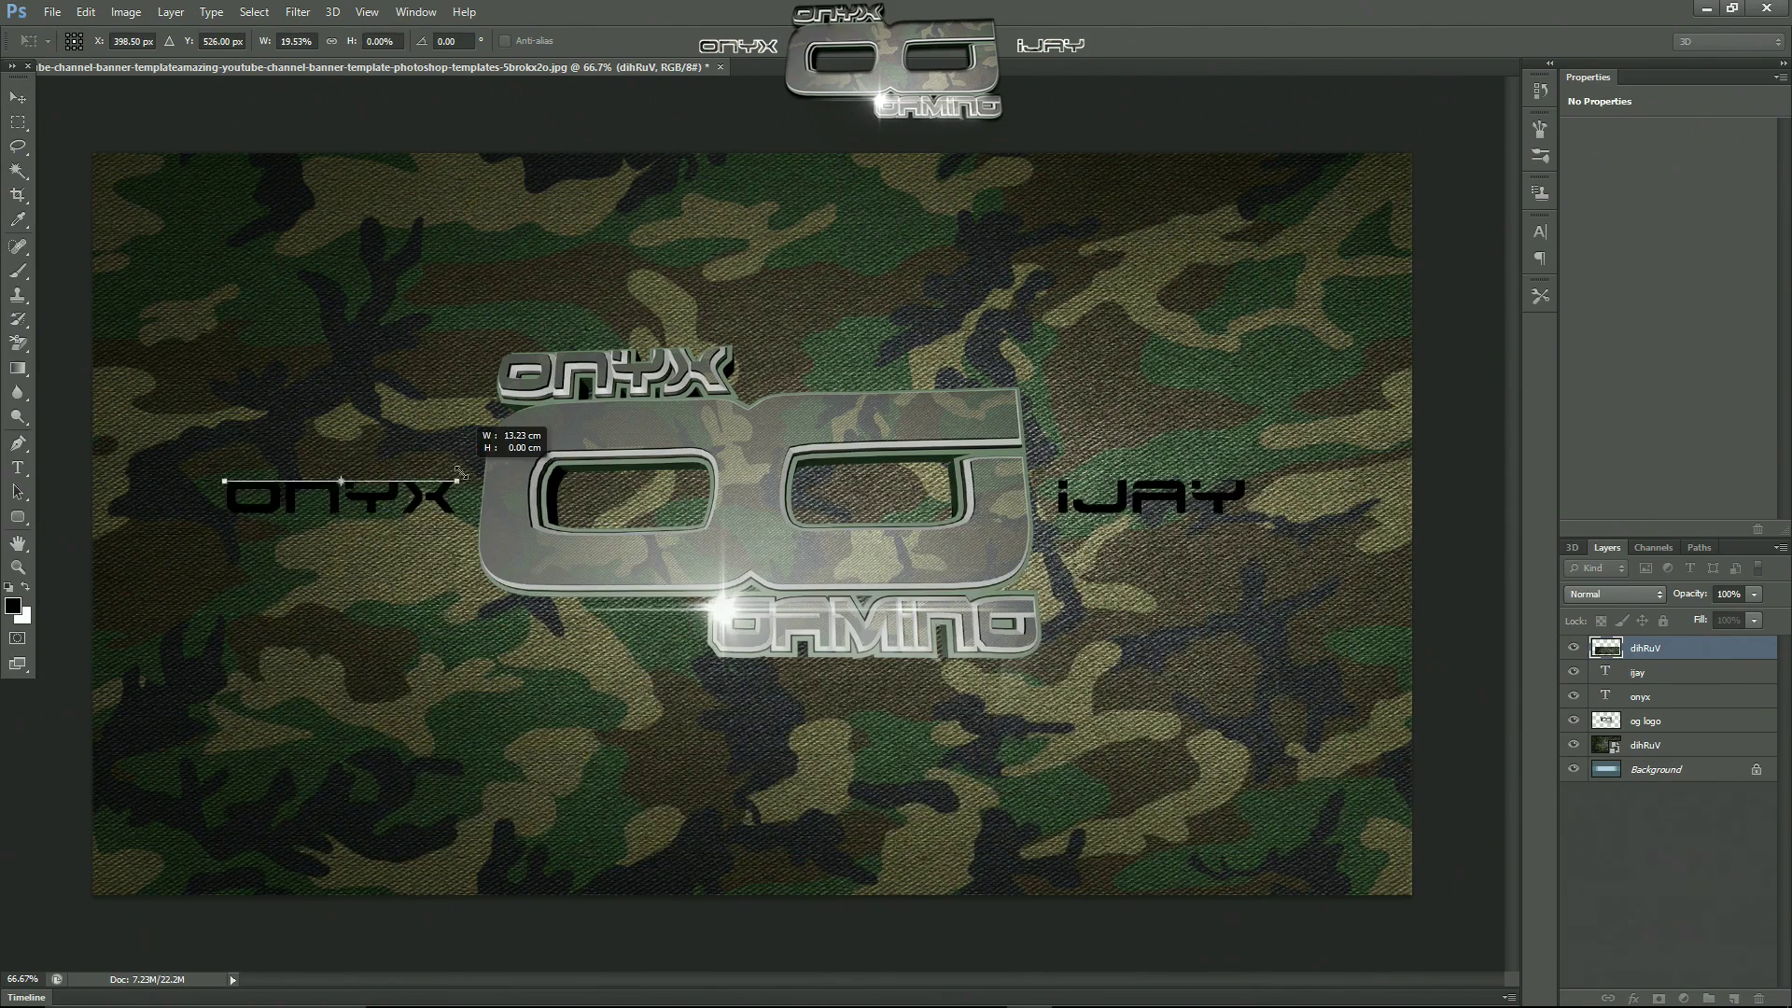
pyautogui.click(949, 52)
pyautogui.rightClick(1700, 647)
pyautogui.click(1493, 572)
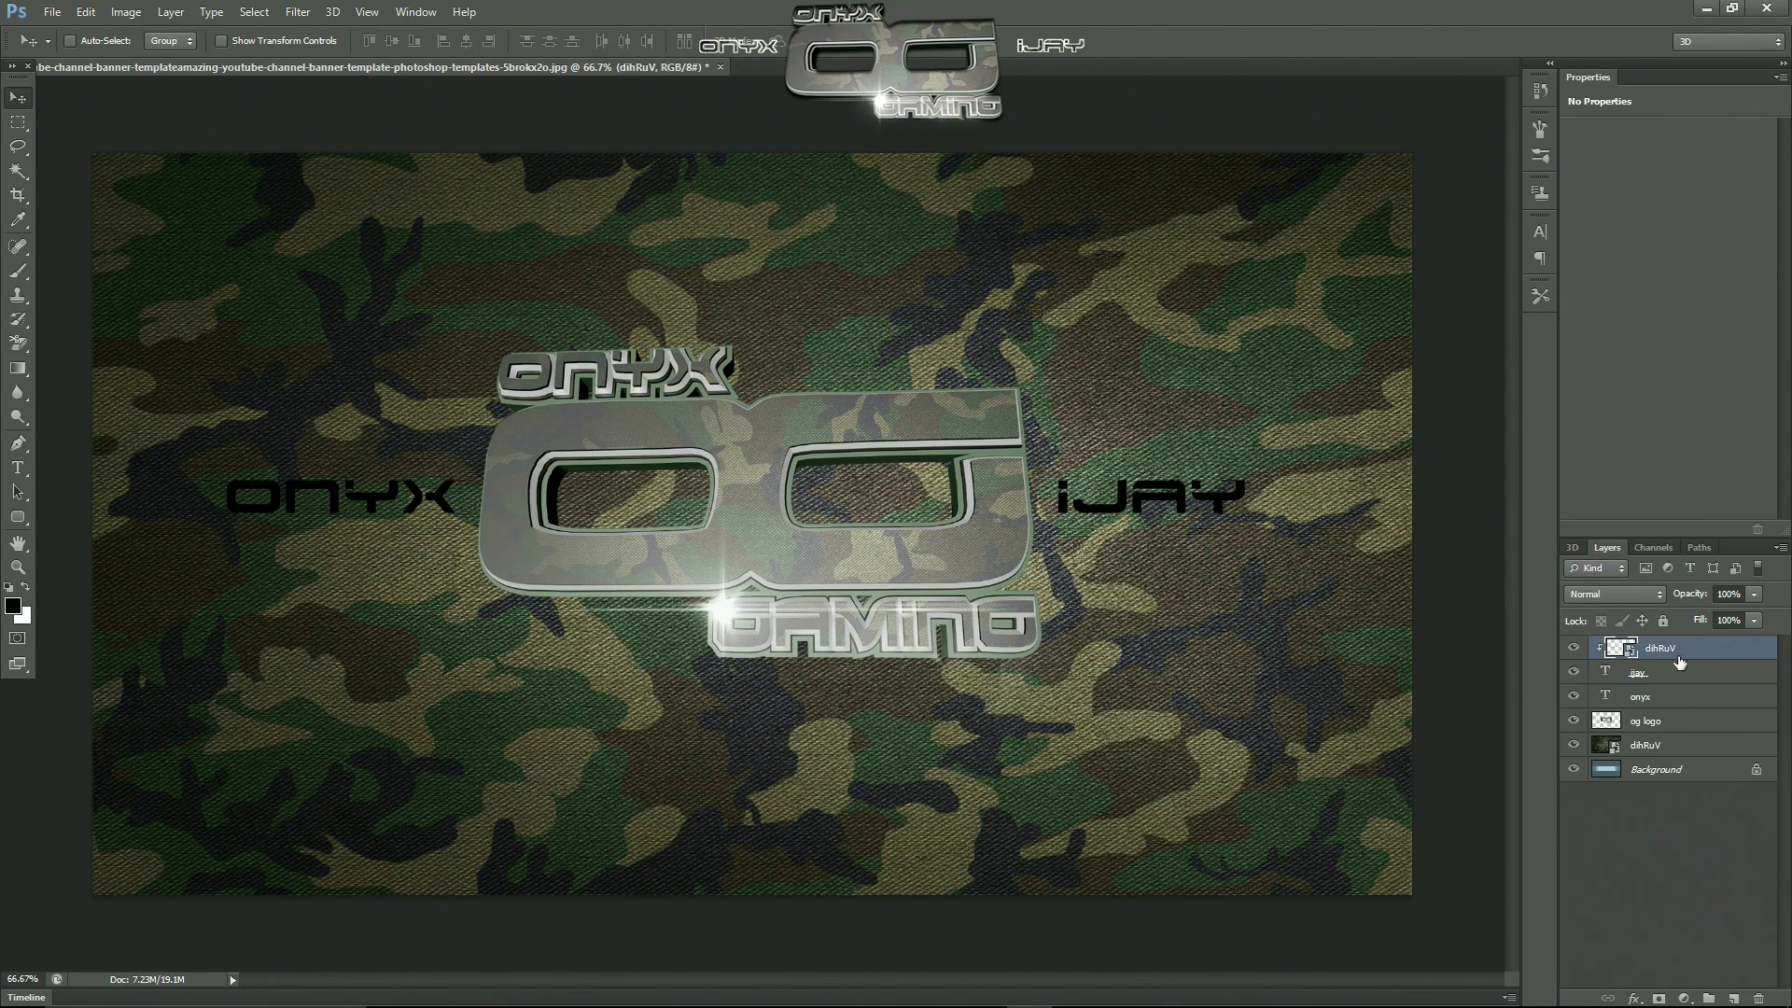
pyautogui.rightClick(1679, 660)
pyautogui.click(1493, 571)
pyautogui.rightClick(1671, 654)
pyautogui.click(1493, 392)
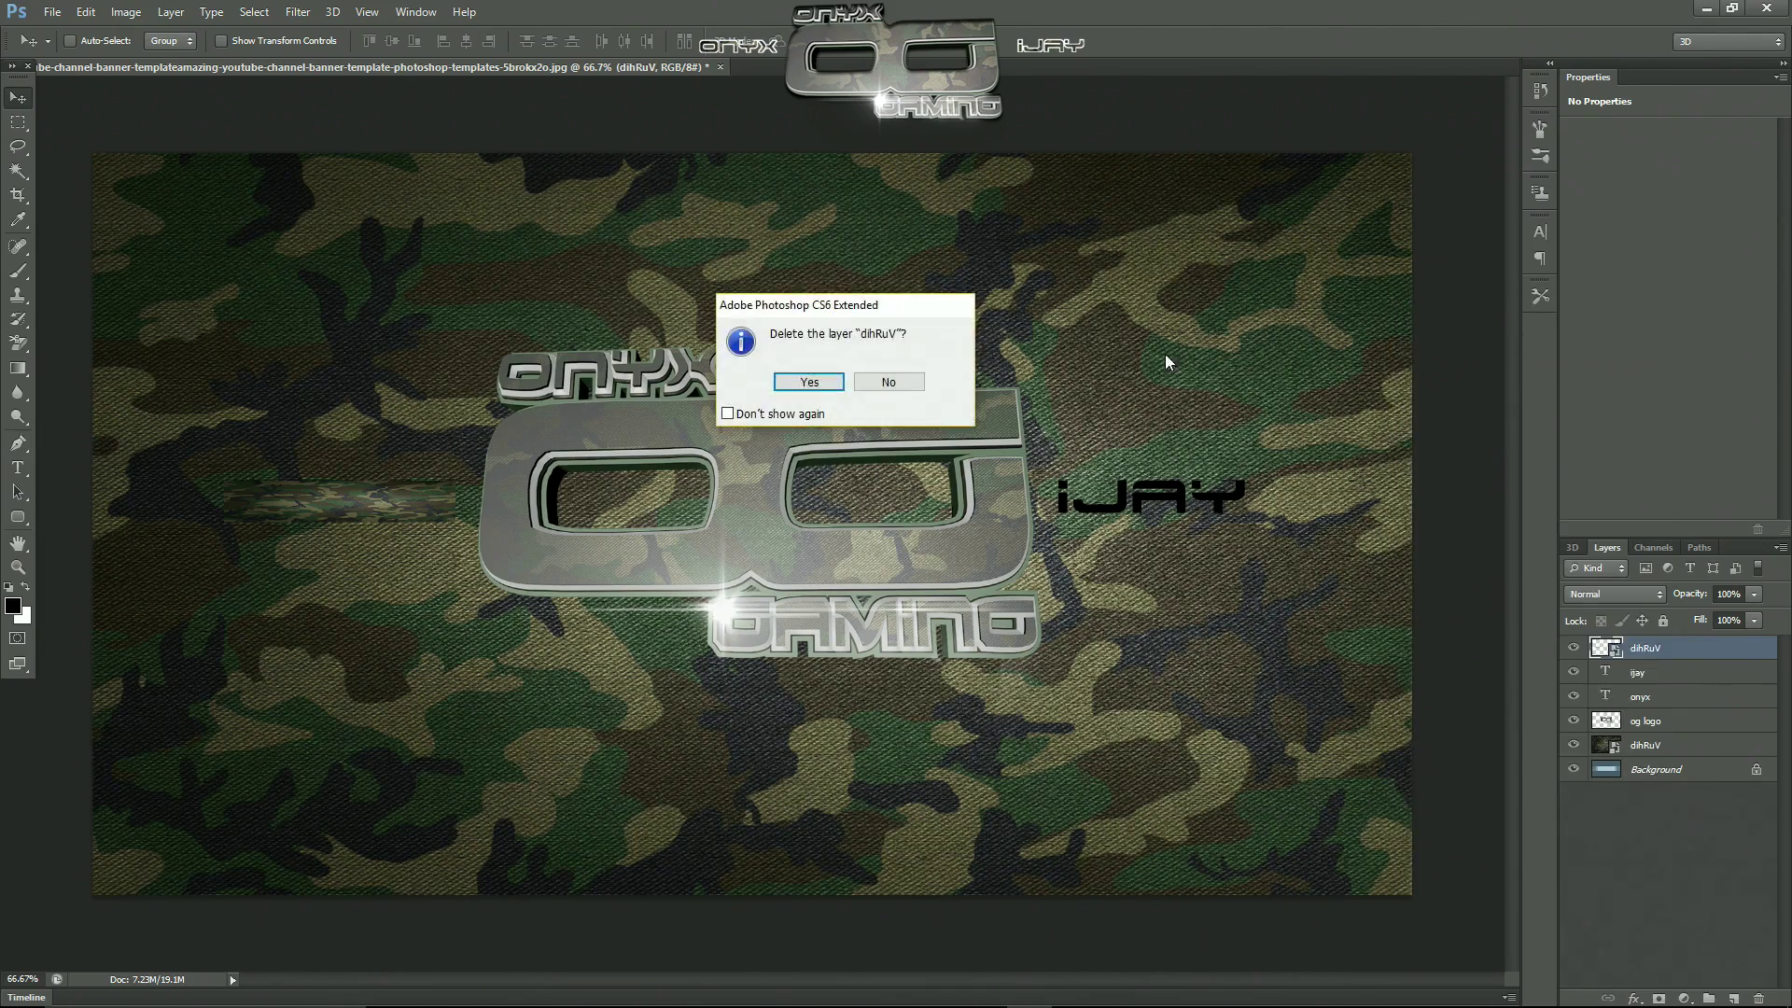
pyautogui.click(810, 382)
# Place the camo image again as a wide strip and clip it into ONYX
pyautogui.click(52, 11)
pyautogui.click(56, 292)
pyautogui.doubleClick(742, 504)
pyautogui.moveTo(154, 182); pyautogui.dragTo(248, 459)
pyautogui.moveTo(1409, 859); pyautogui.dragTo(1329, 858)
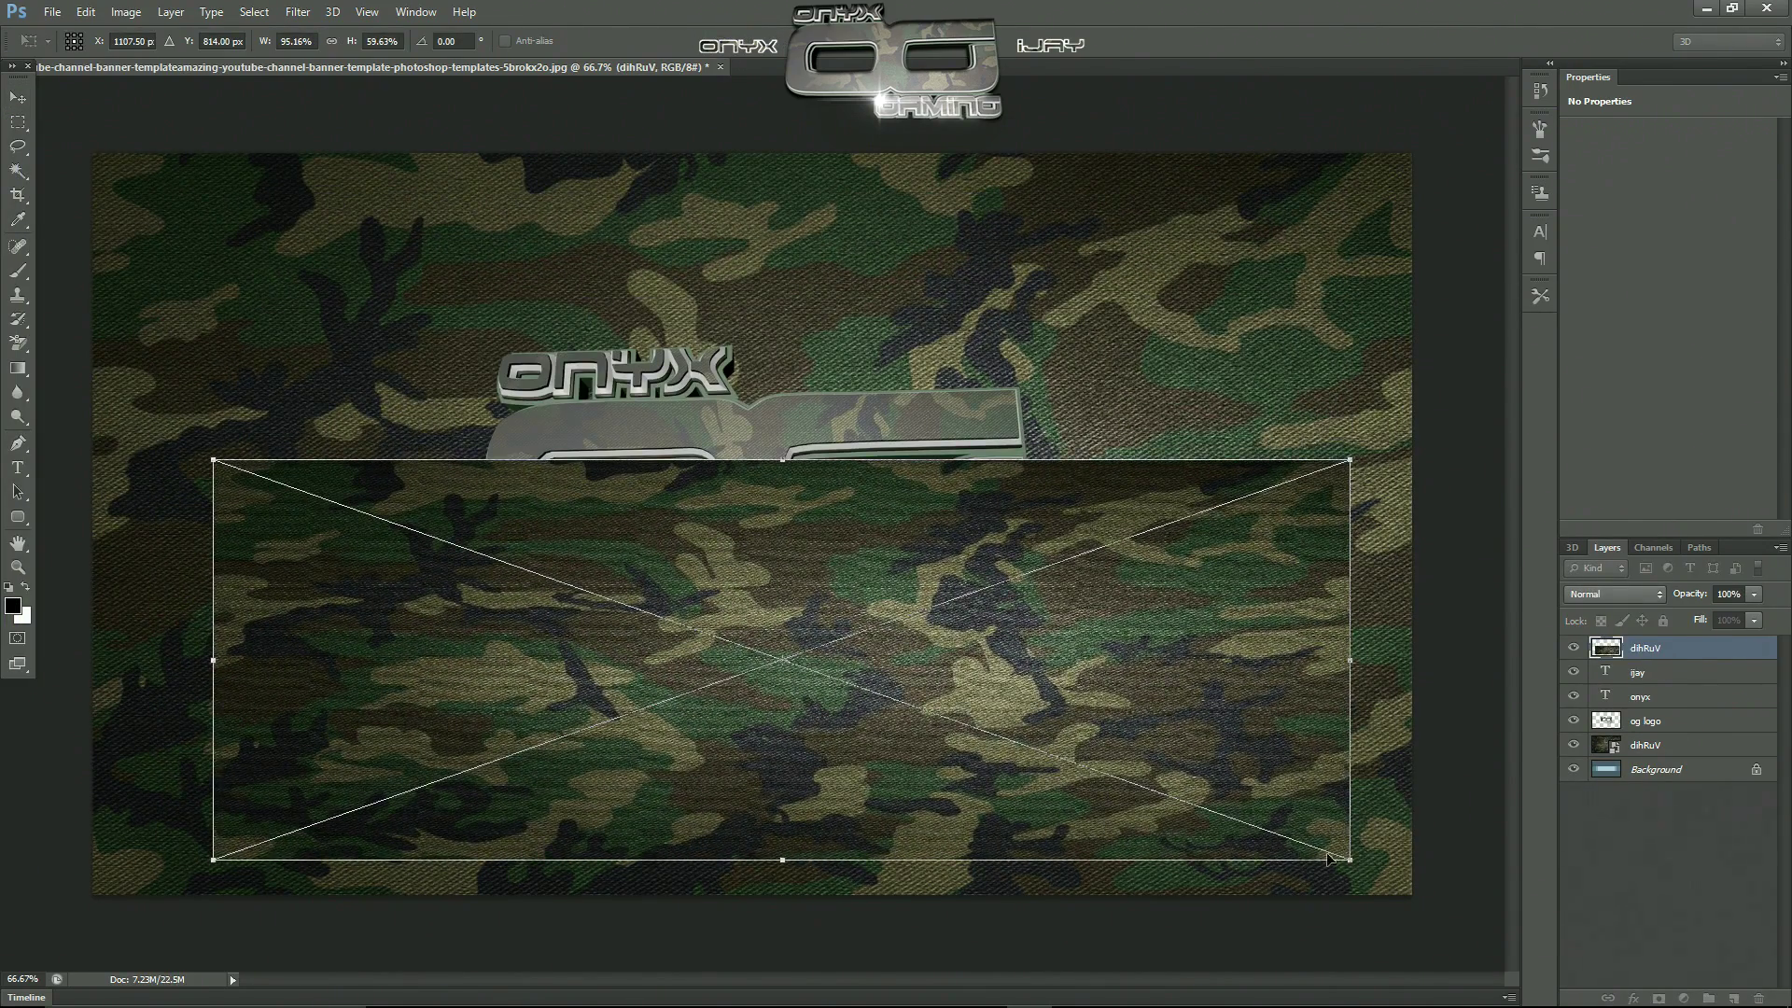
pyautogui.press('Return')
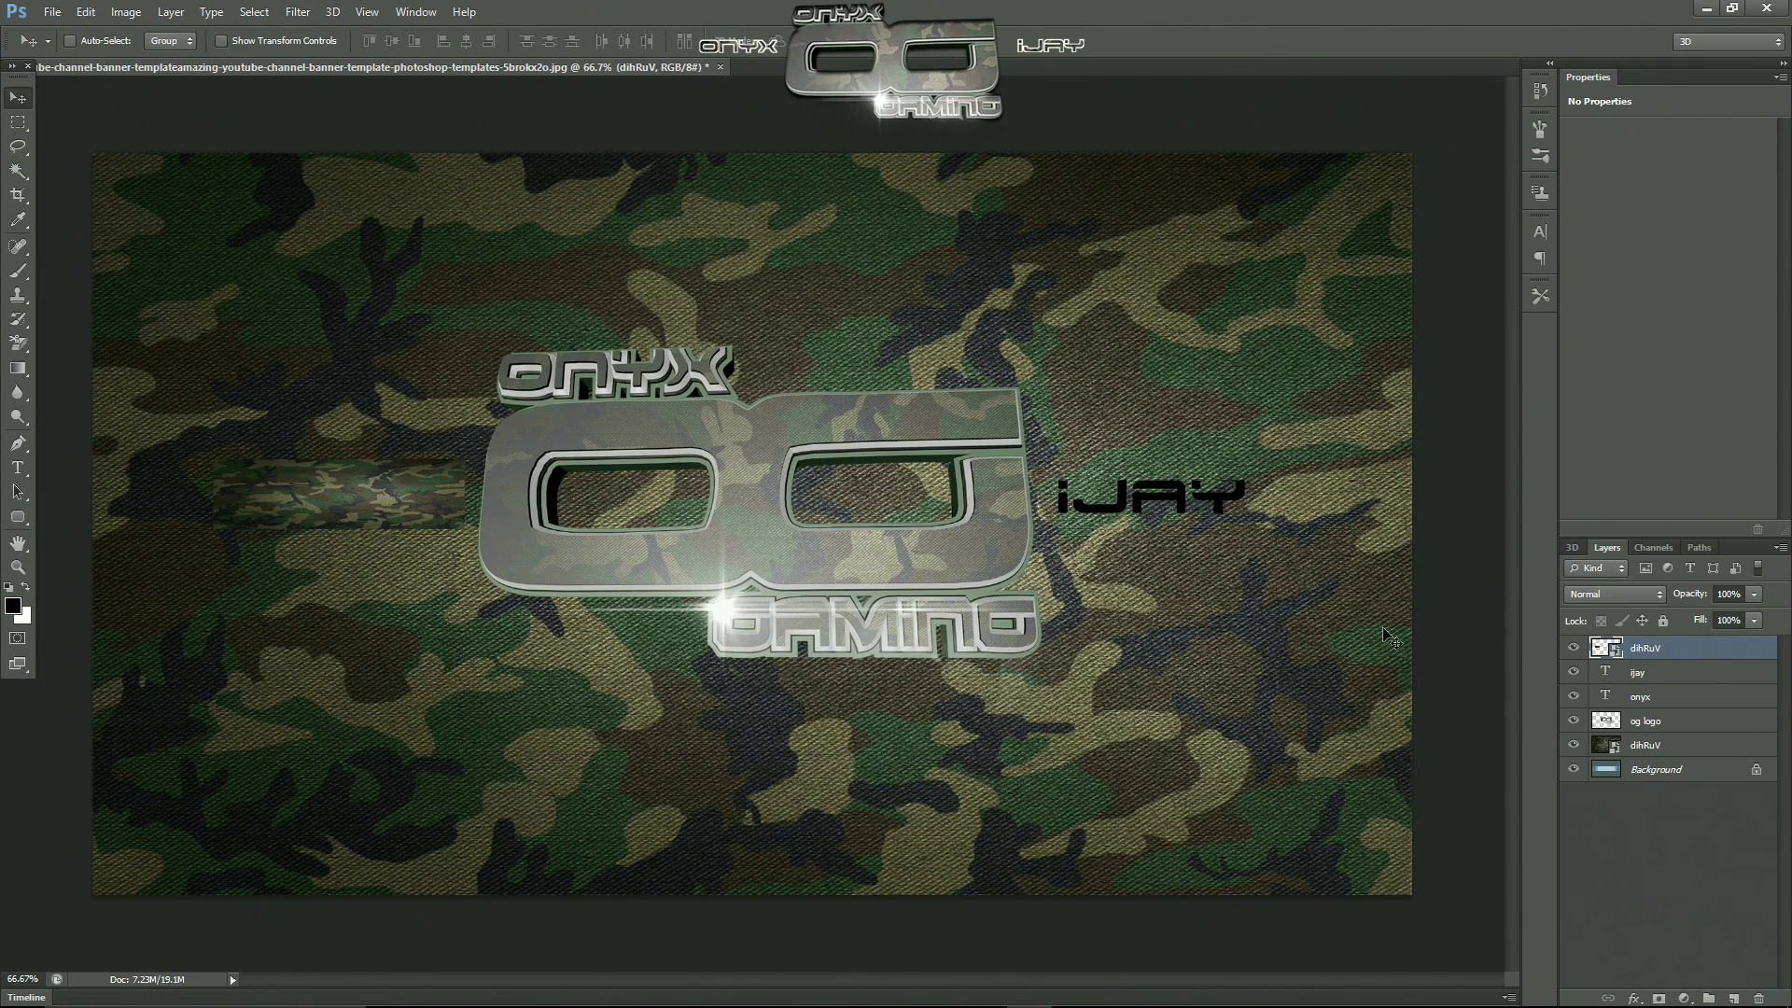
pyautogui.rightClick(1673, 650)
pyautogui.click(1493, 571)
pyautogui.hotkey('ctrl', 'z')
pyautogui.rightClick(1670, 673)
pyautogui.click(1483, 571)
# Place another camo image over iJAY, move it above ijay, and clip it
pyautogui.click(52, 11)
pyautogui.click(102, 99)
pyautogui.click(740, 500)
pyautogui.click(1311, 635)
pyautogui.moveTo(152, 184)
pyautogui.mouseDown()
pyautogui.moveTo(1061, 432)
pyautogui.moveTo(1051, 472)
pyautogui.mouseUp()
pyautogui.moveTo(1351, 860); pyautogui.dragTo(1320, 539)
pyautogui.press('Return')
pyautogui.rightClick(1679, 672)
pyautogui.click(1577, 572)
pyautogui.moveTo(1661, 672); pyautogui.dragTo(1661, 642)
pyautogui.rightClick(1680, 647)
pyautogui.click(1488, 571)
# Begin an outer glow on ONYX in its layer style settings
pyautogui.rightClick(1680, 720)
pyautogui.click(1447, 281)
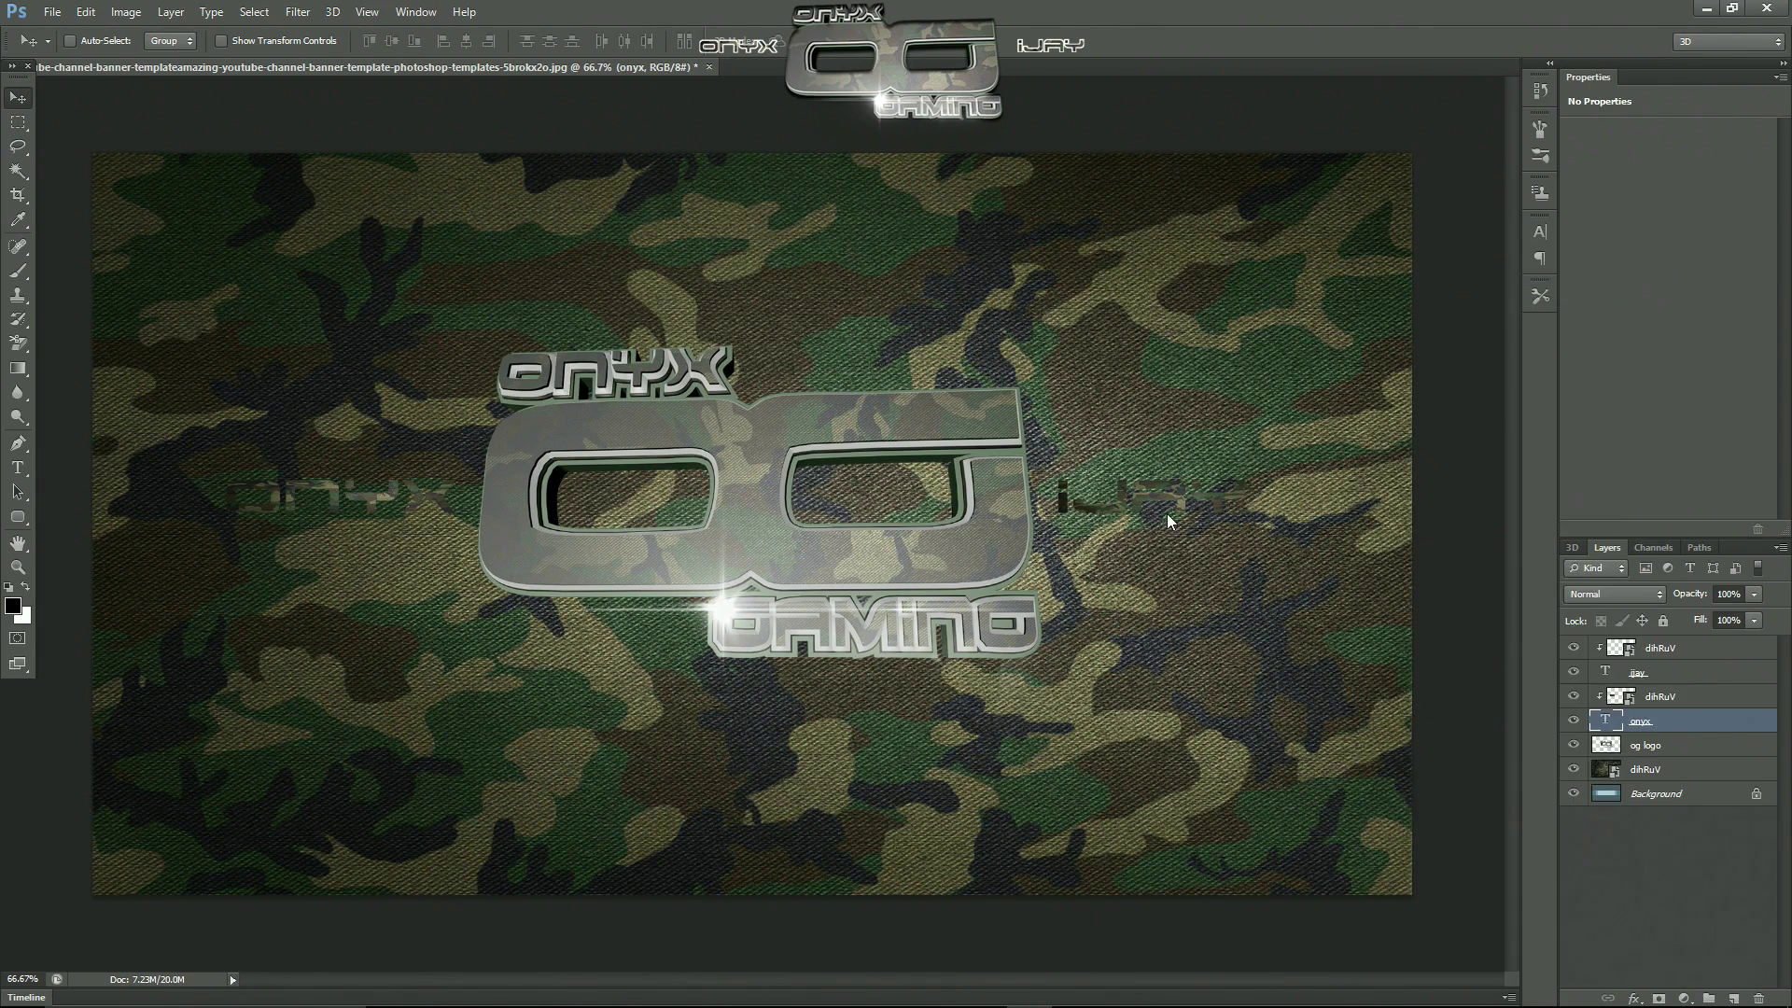
pyautogui.click(475, 574)
pyautogui.click(1020, 405)
# Set ONYX's outer glow colour to white and apply it
pyautogui.click(557, 210)
pyautogui.click(887, 179)
pyautogui.click(1319, 311)
# Give iJAY a white outer glow and start a text line below the logo
pyautogui.rightClick(1670, 672)
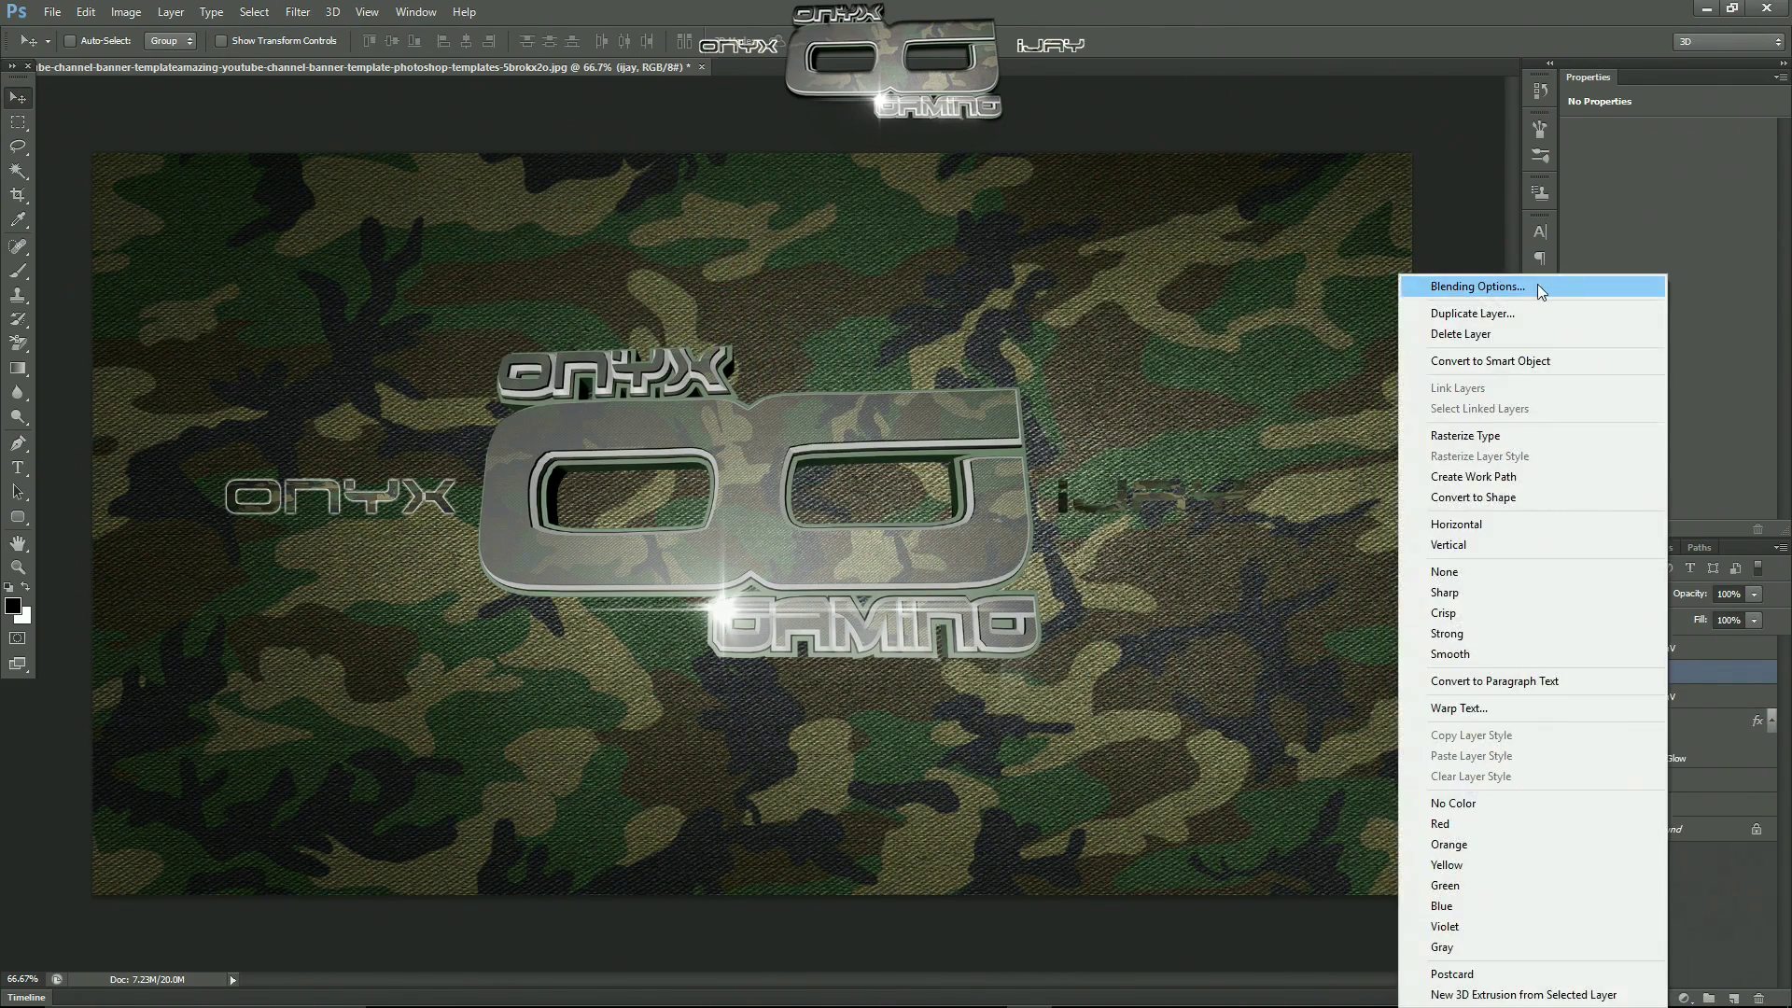
pyautogui.click(1537, 284)
pyautogui.click(194, 475)
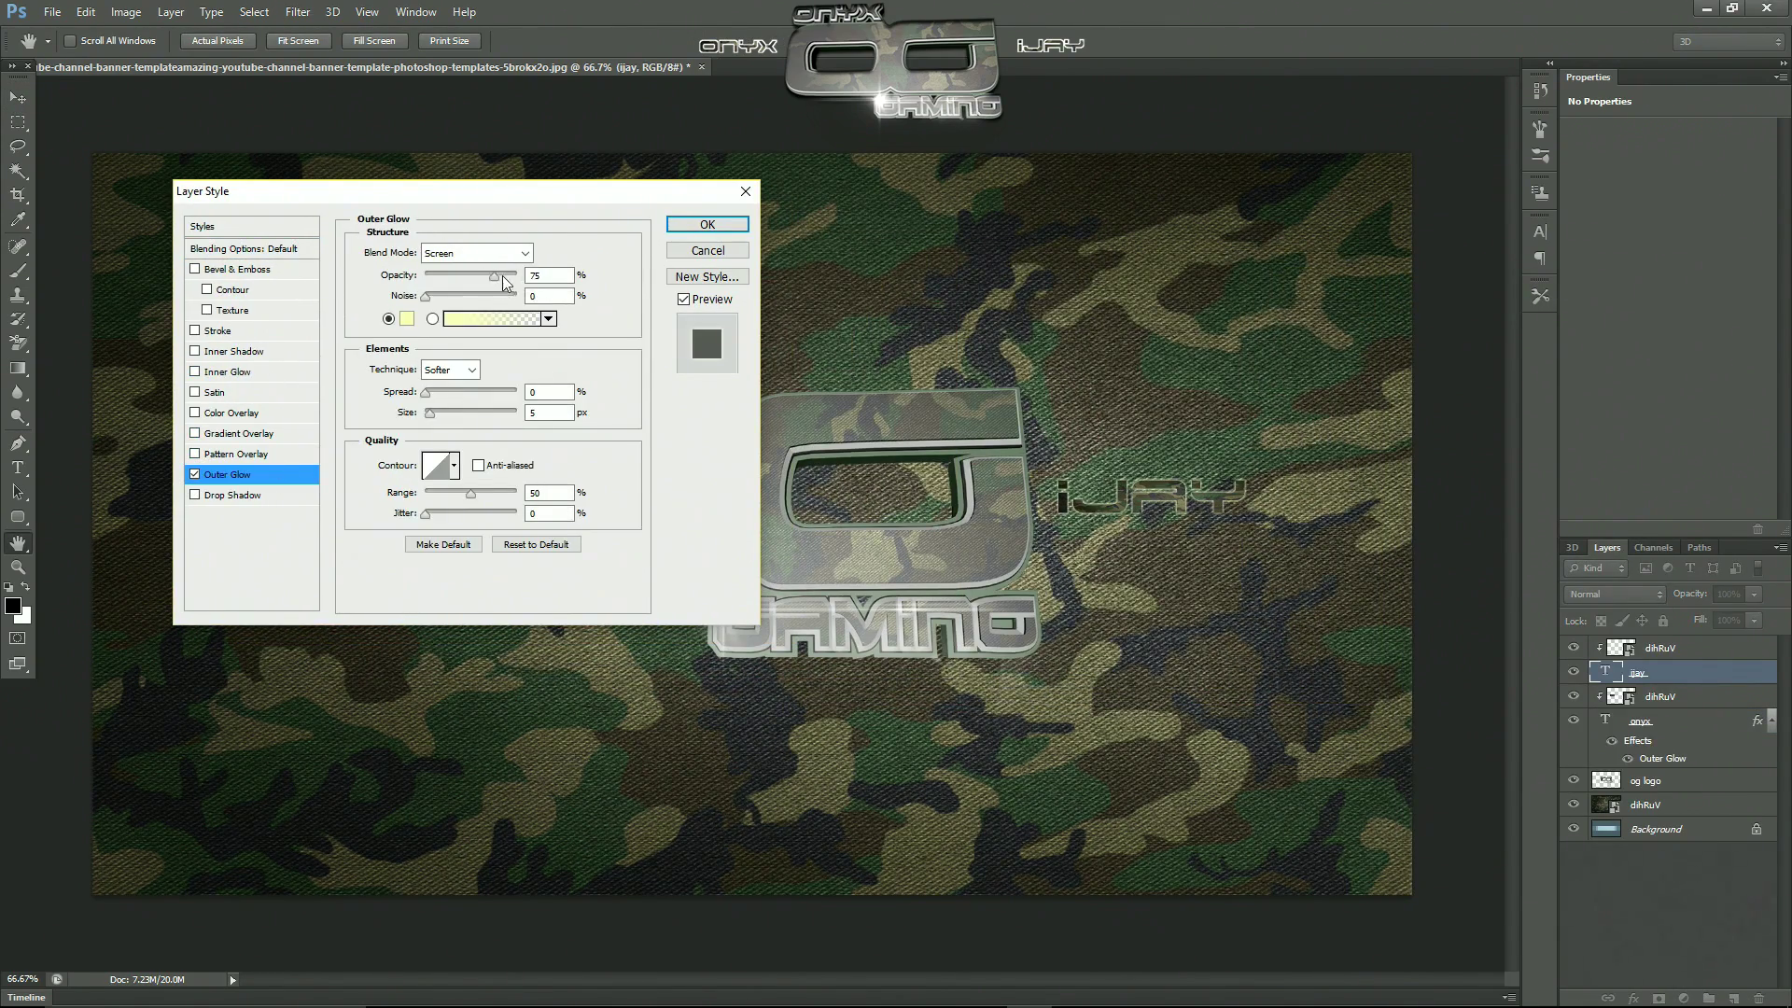
pyautogui.click(407, 318)
pyautogui.click(887, 179)
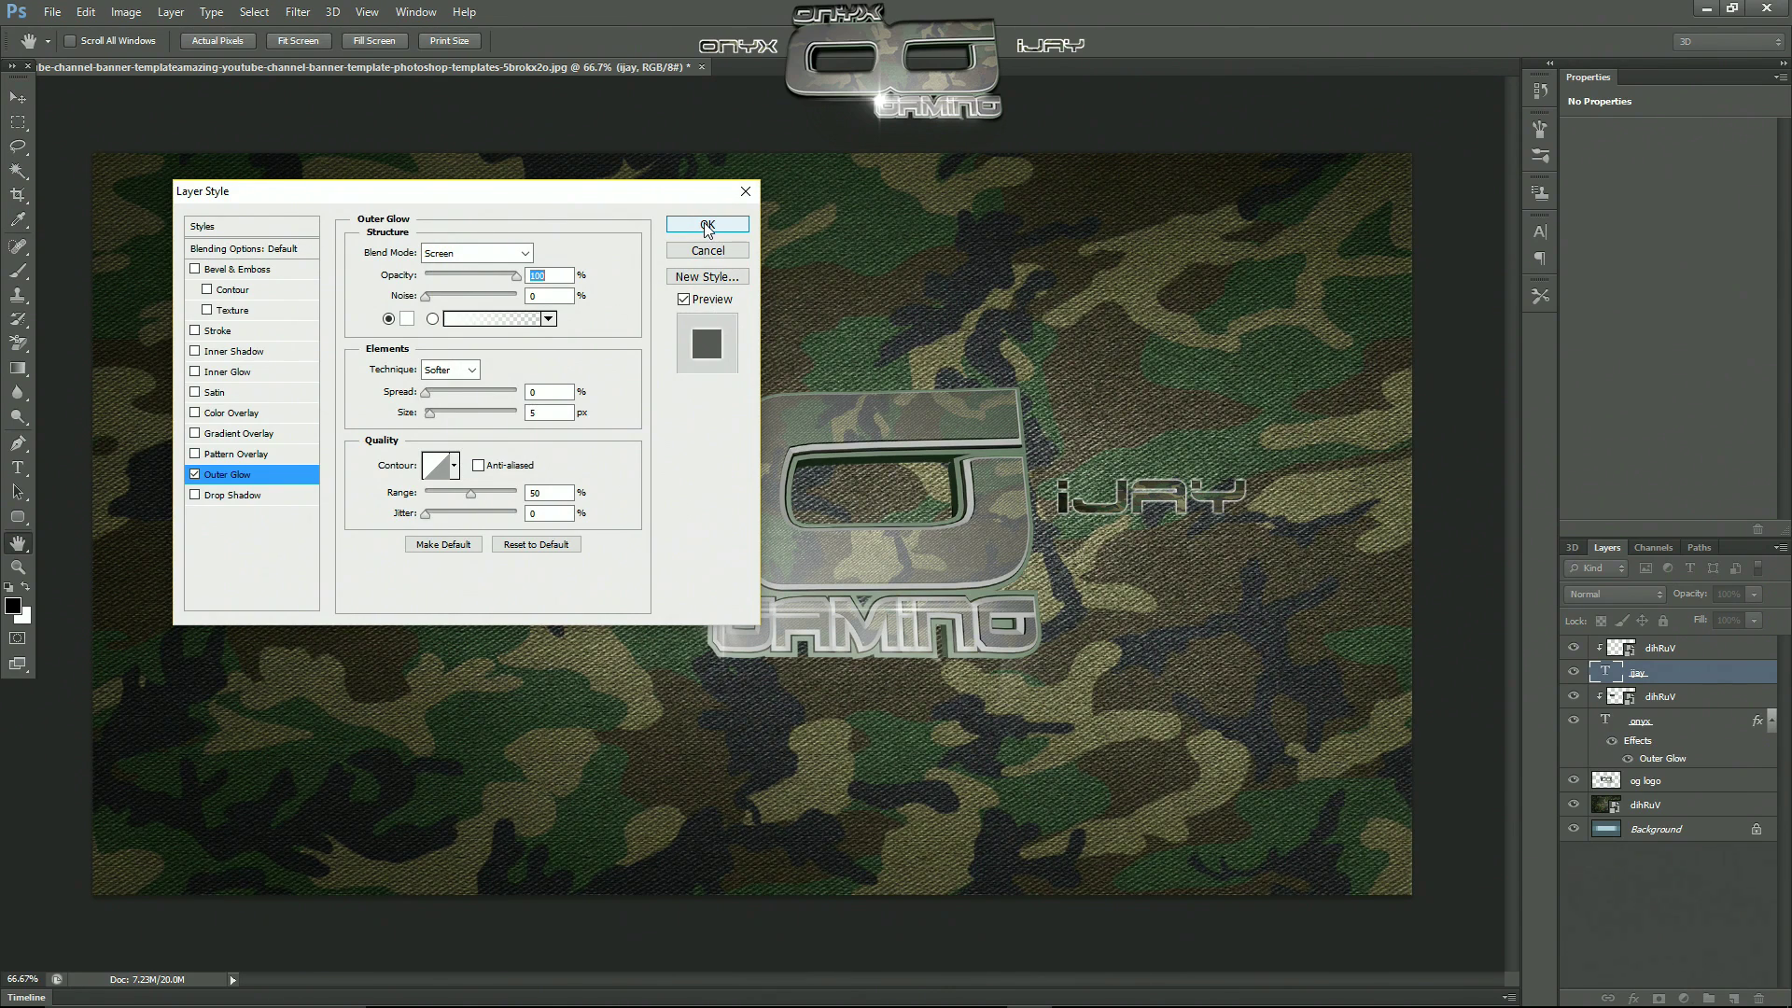
pyautogui.click(706, 225)
pyautogui.press('t')
pyautogui.click(268, 694)
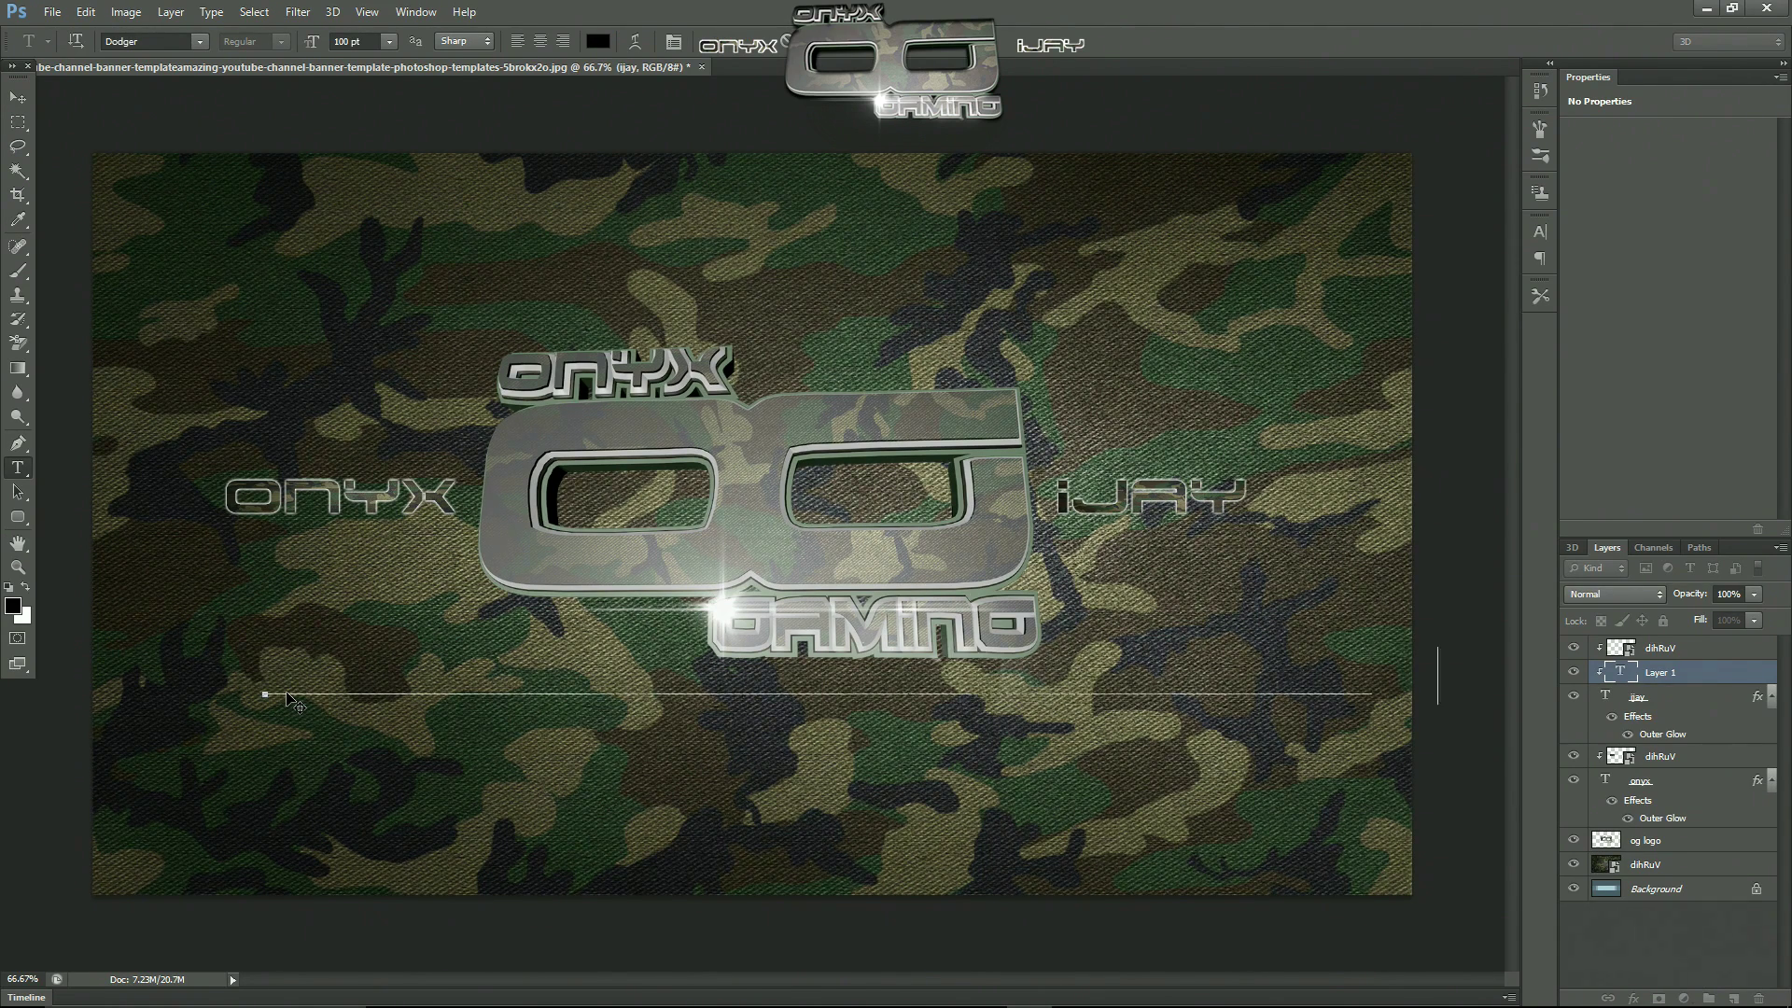
# Set the new tagline to 30 pt and move it above the logo
pyautogui.moveTo(262, 658); pyautogui.dragTo(1788, 718)
pyautogui.click(389, 41)
pyautogui.click(399, 282)
pyautogui.moveTo(1671, 672)
pyautogui.mouseDown()
pyautogui.moveTo(1688, 761)
pyautogui.moveTo(1675, 648)
pyautogui.mouseUp()
pyautogui.click(18, 97)
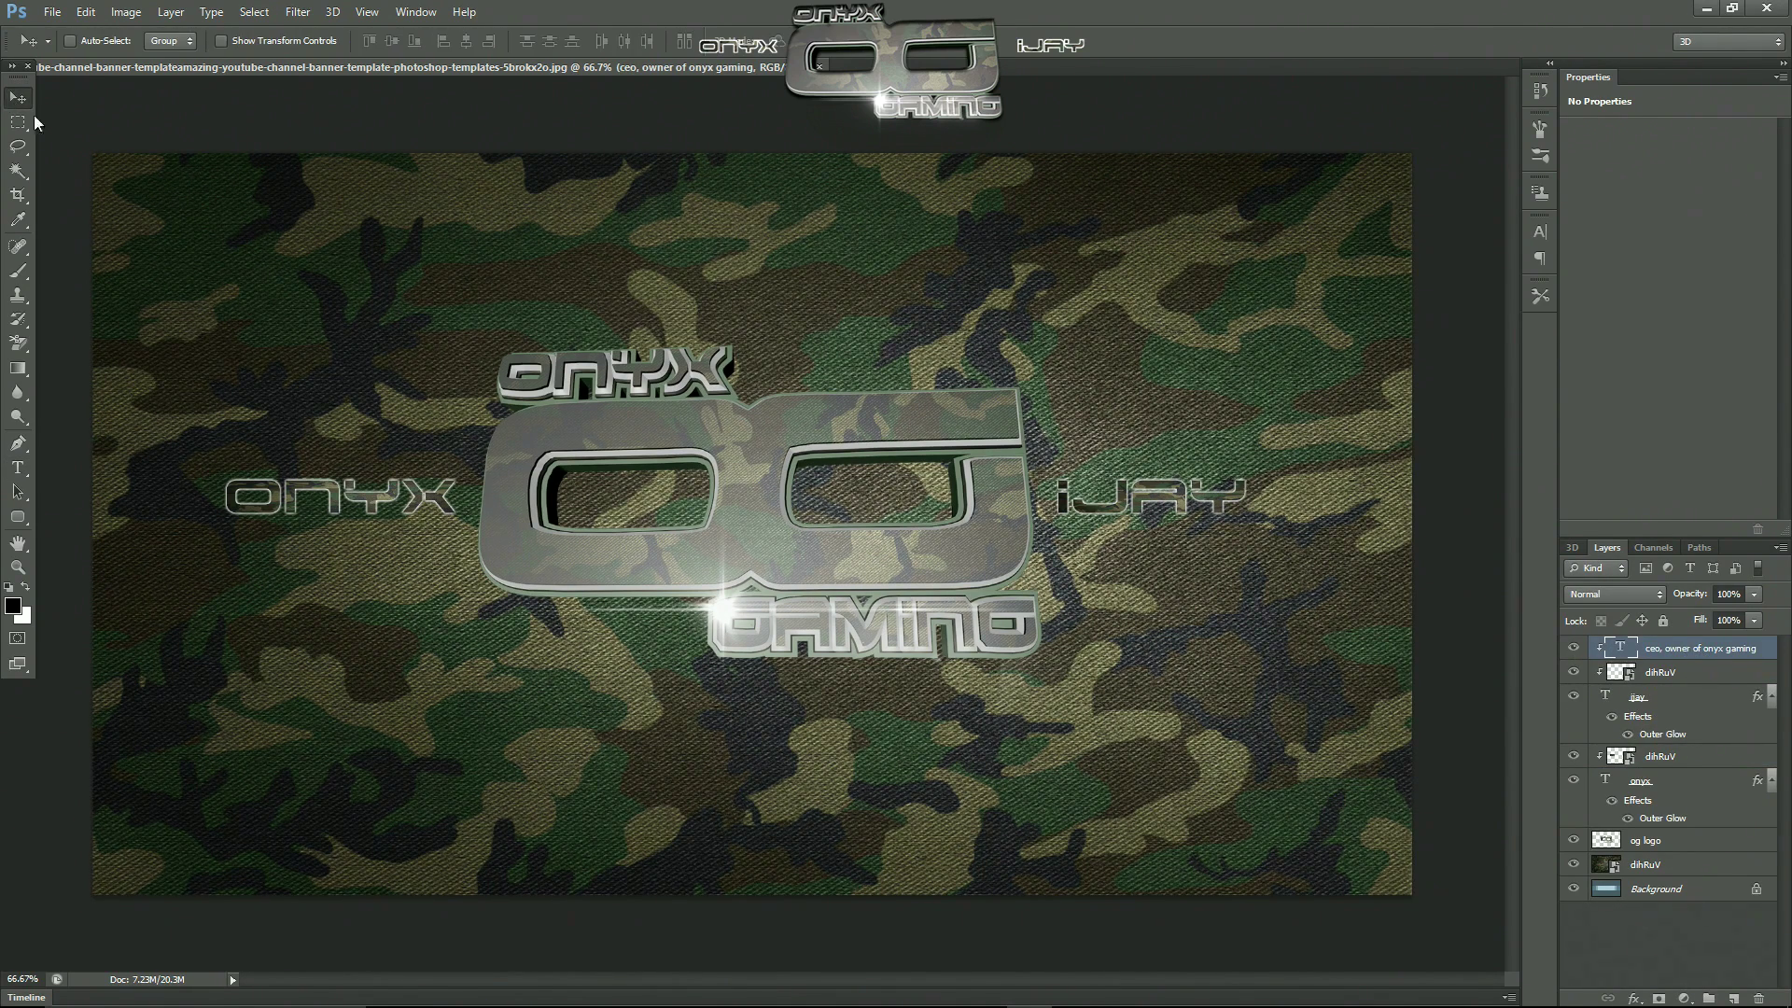
pyautogui.moveTo(743, 395); pyautogui.dragTo(713, 609)
pyautogui.moveTo(1638, 656); pyautogui.dragTo(1660, 656)
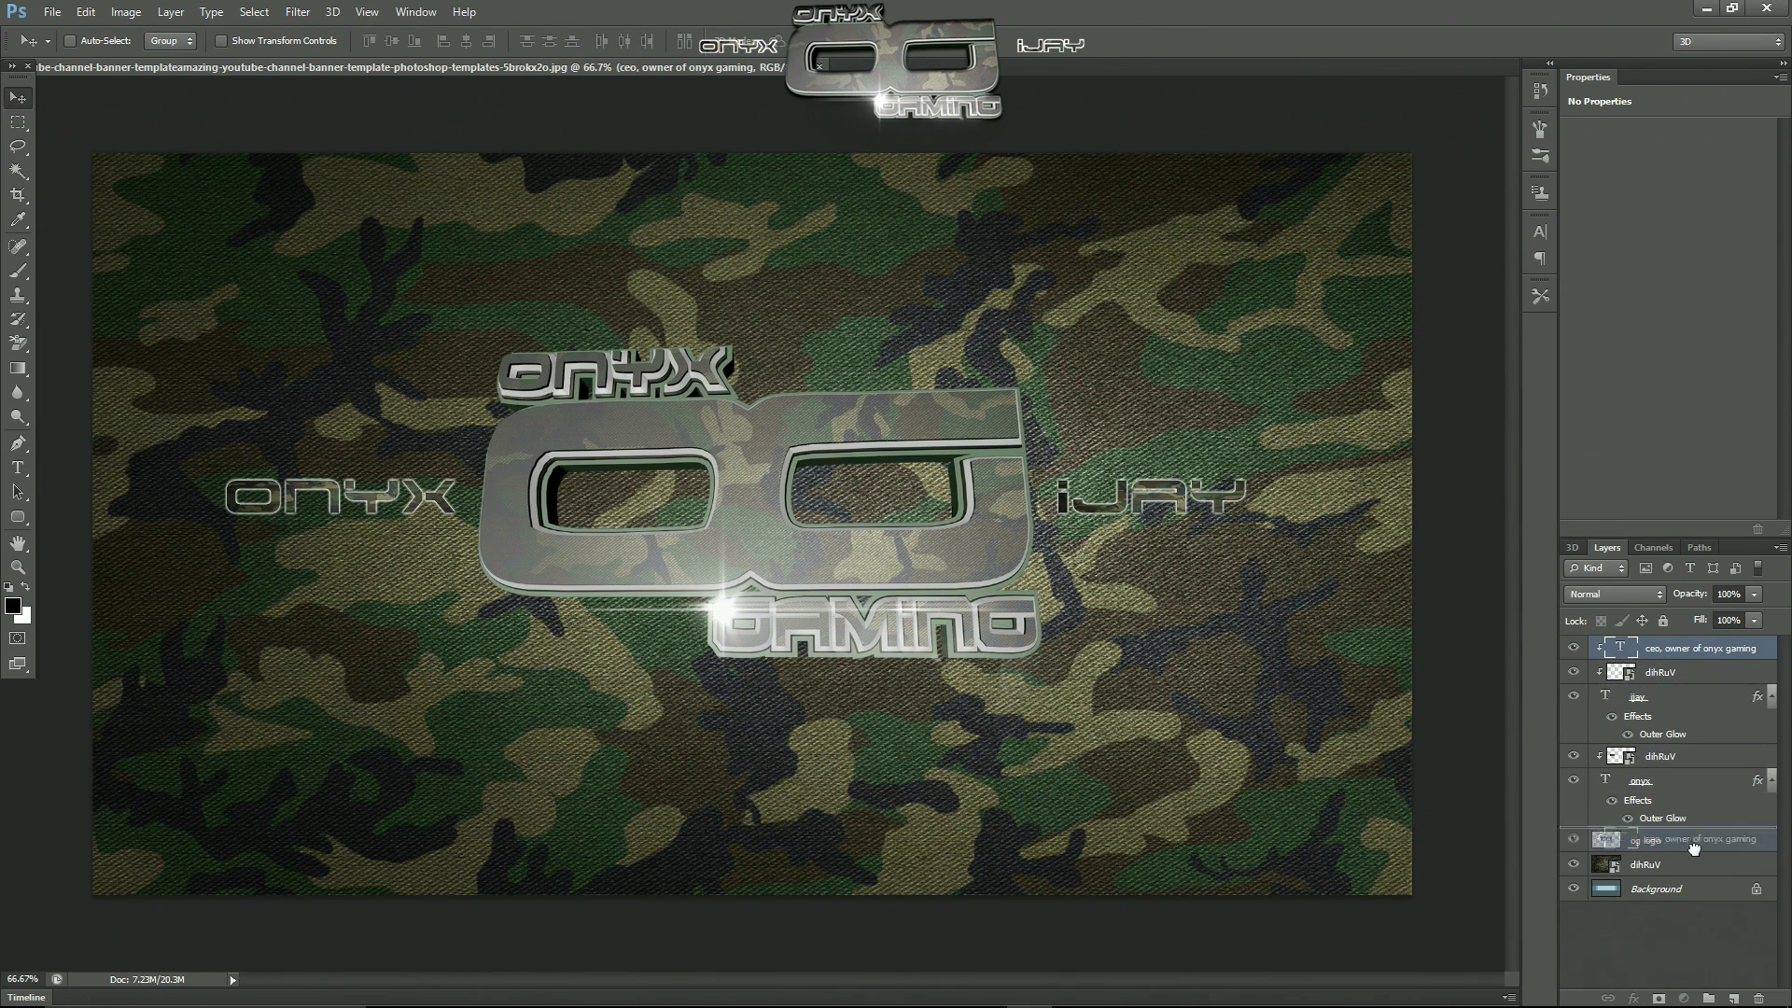
pyautogui.moveTo(943, 457)
pyautogui.mouseDown()
pyautogui.moveTo(941, 418)
pyautogui.moveTo(224, 198)
pyautogui.mouseUp()
# Enlarge the tagline text to 36 pt
pyautogui.press('t')
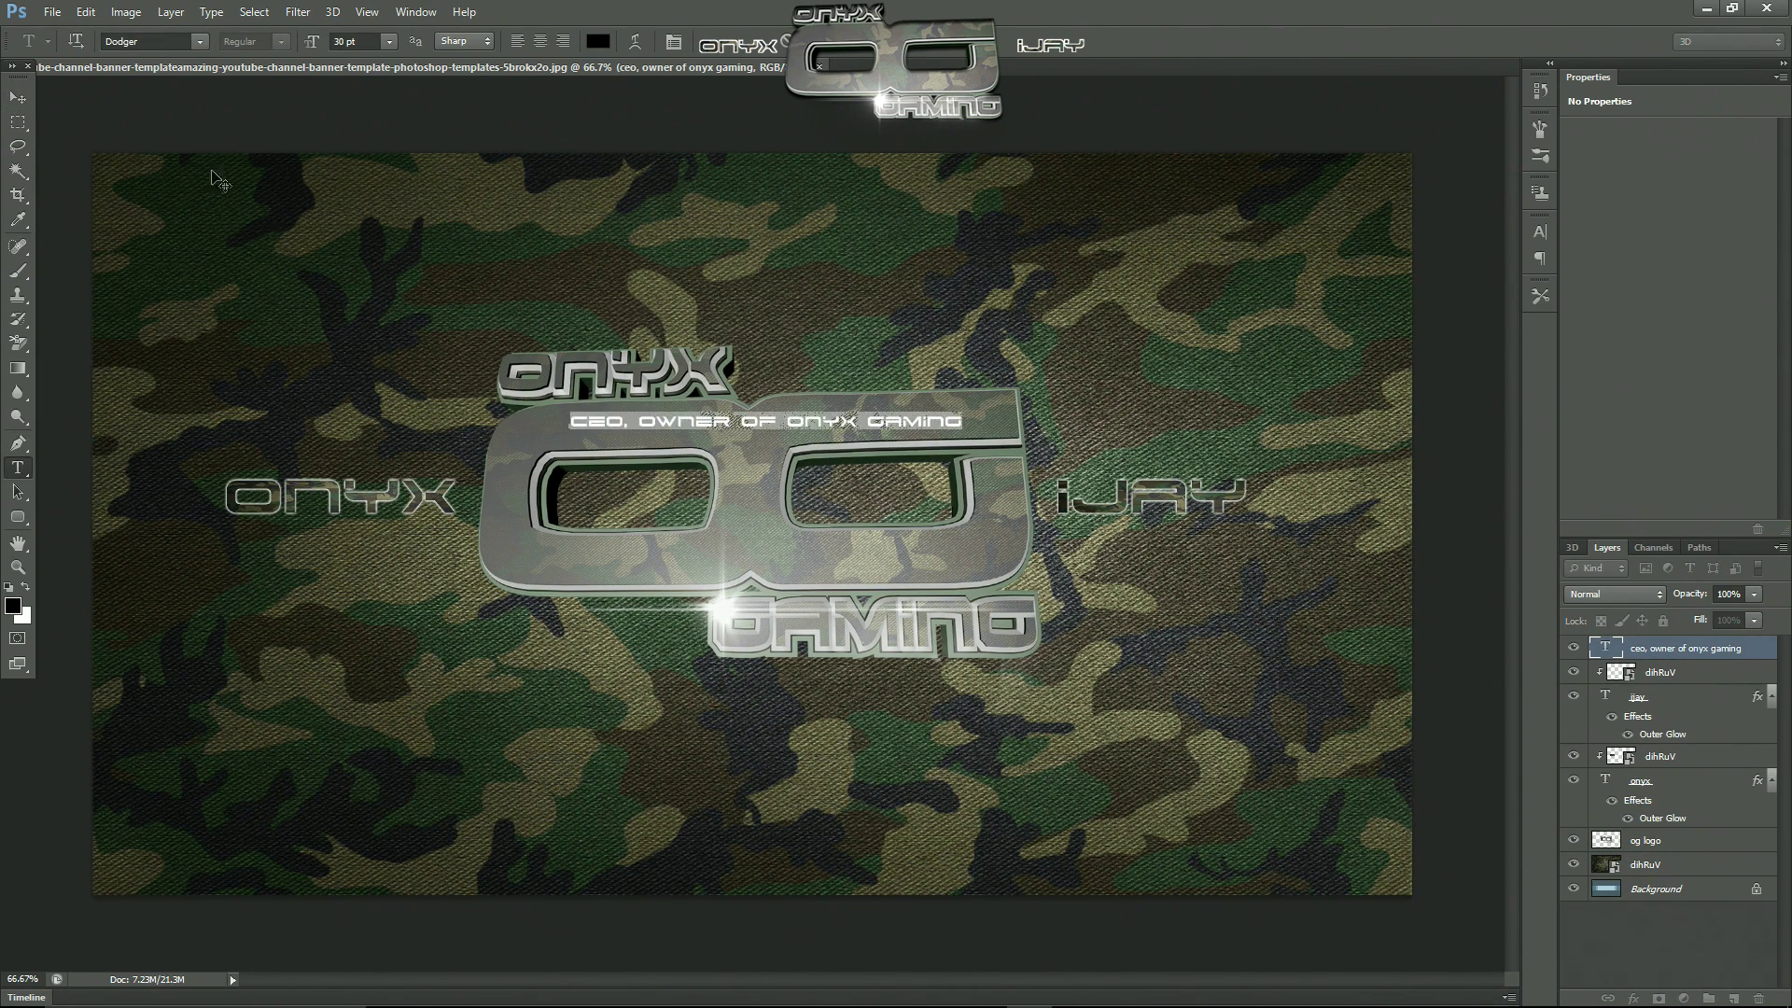
pyautogui.click(388, 41)
pyautogui.click(394, 301)
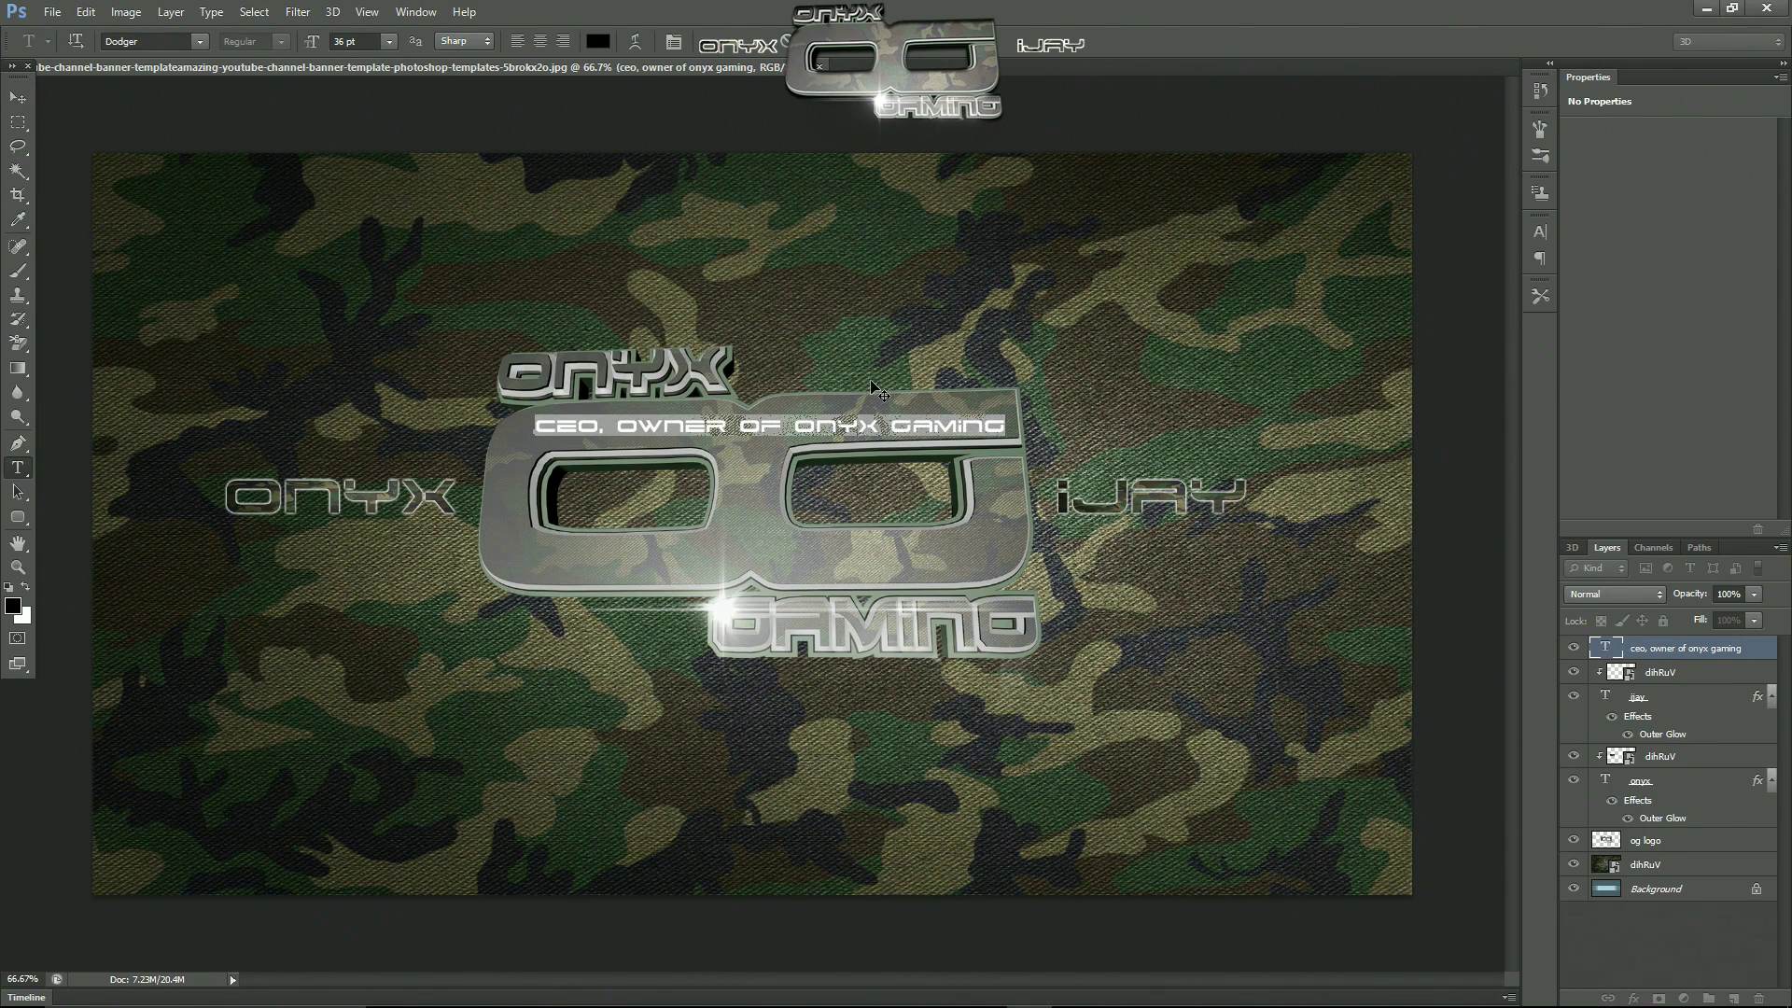
pyautogui.hotkey('ctrl', 'Return')
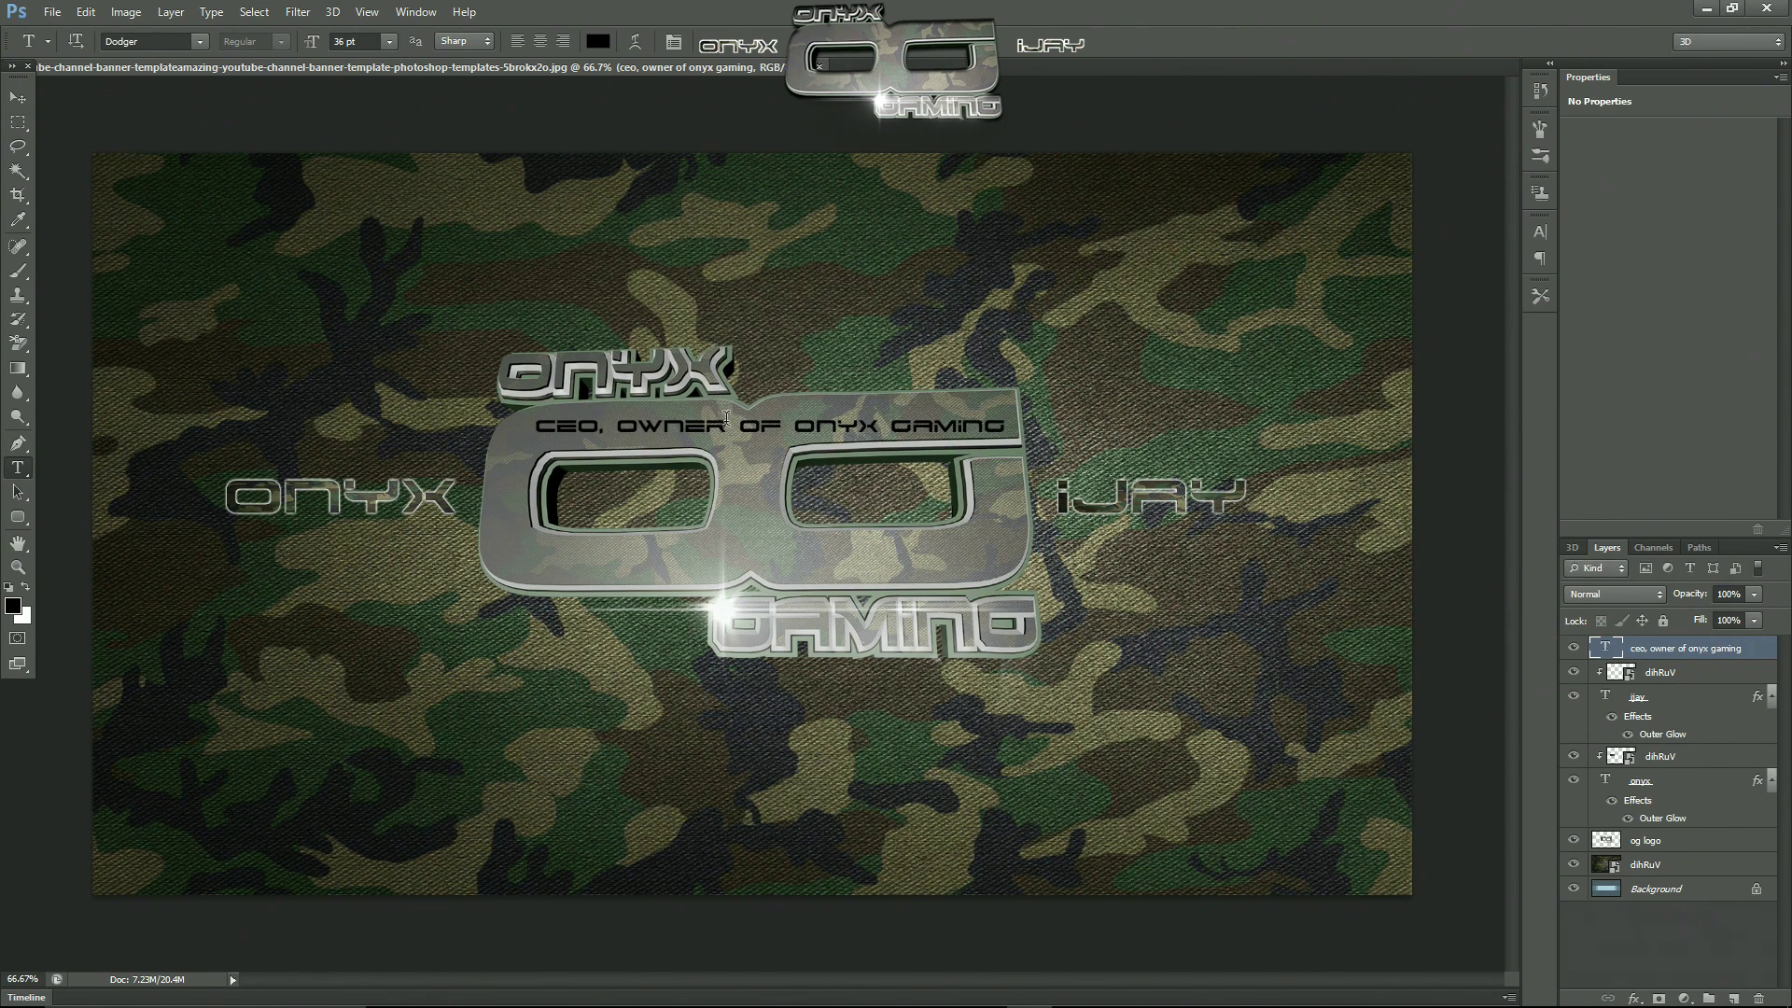
# Retype the tagline's opening words as 'owner, ceo'
pyautogui.moveTo(726, 419); pyautogui.dragTo(532, 426)
pyautogui.press('BackSpace')
pyautogui.write('ownwe')
pyautogui.press('BackSpace')
pyautogui.press('BackSpace')
pyautogui.write('er, ceo')
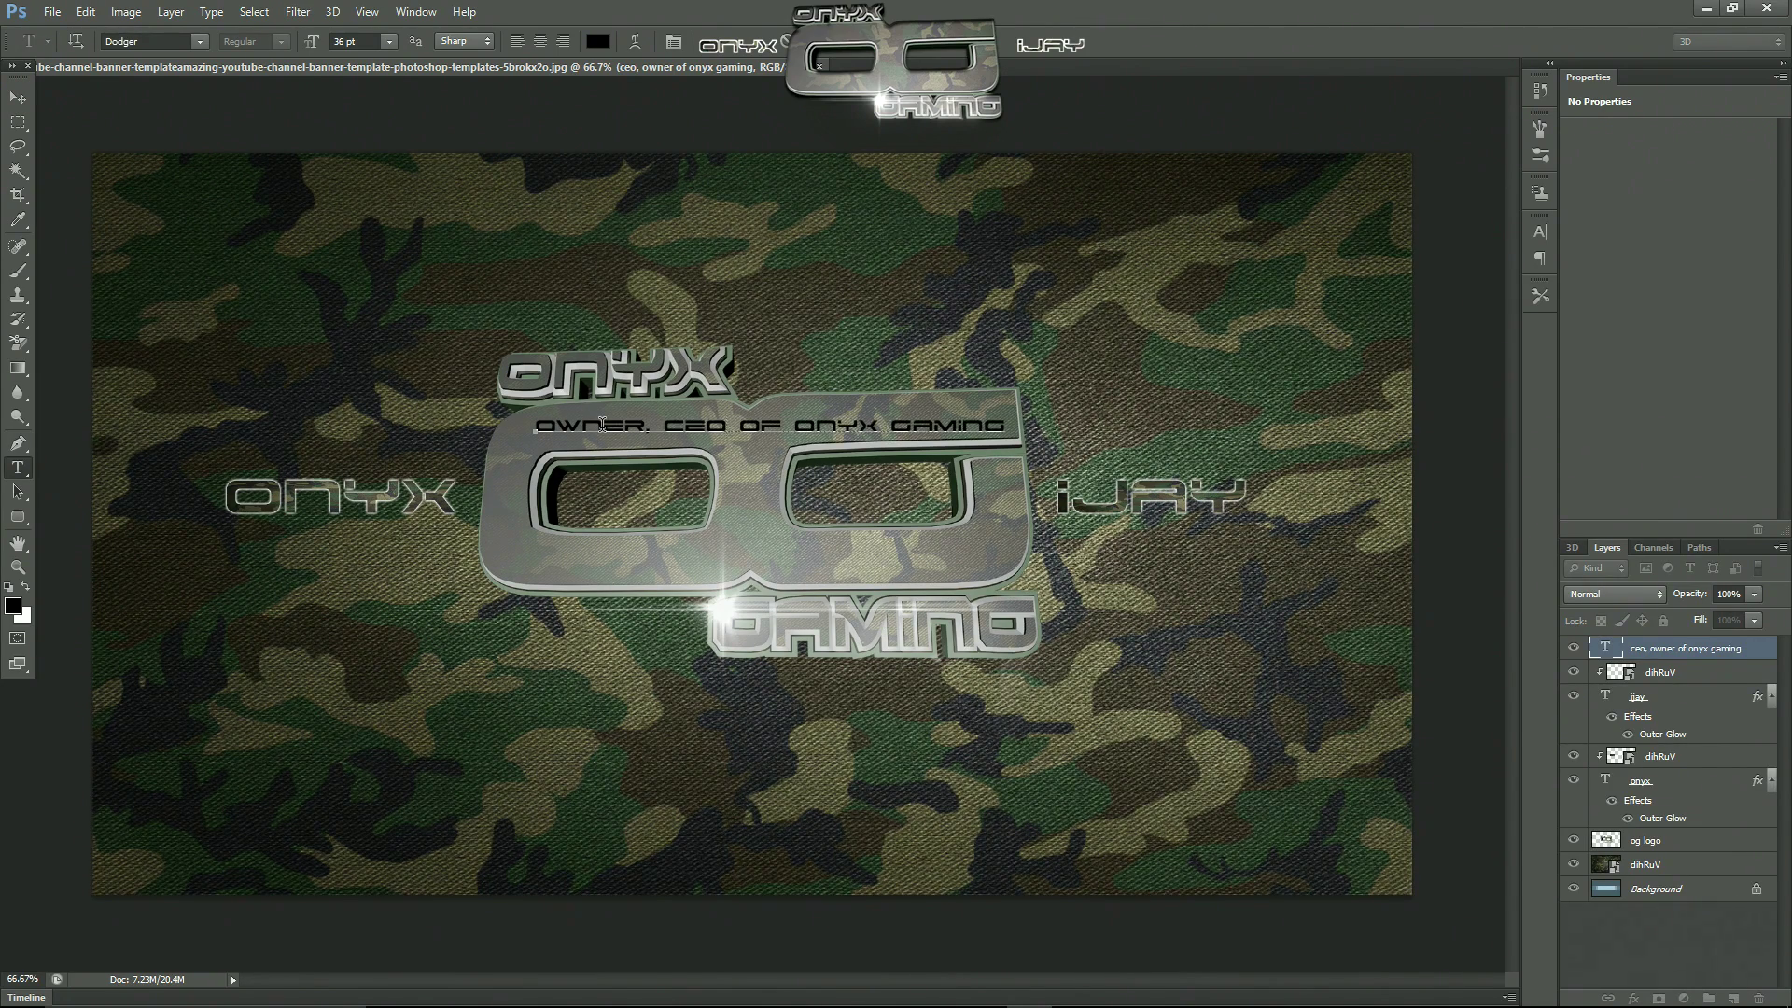
pyautogui.click(804, 142)
# Place the dihRuV camo image as a thin strip and clip it into the tagline
pyautogui.click(52, 11)
pyautogui.click(93, 312)
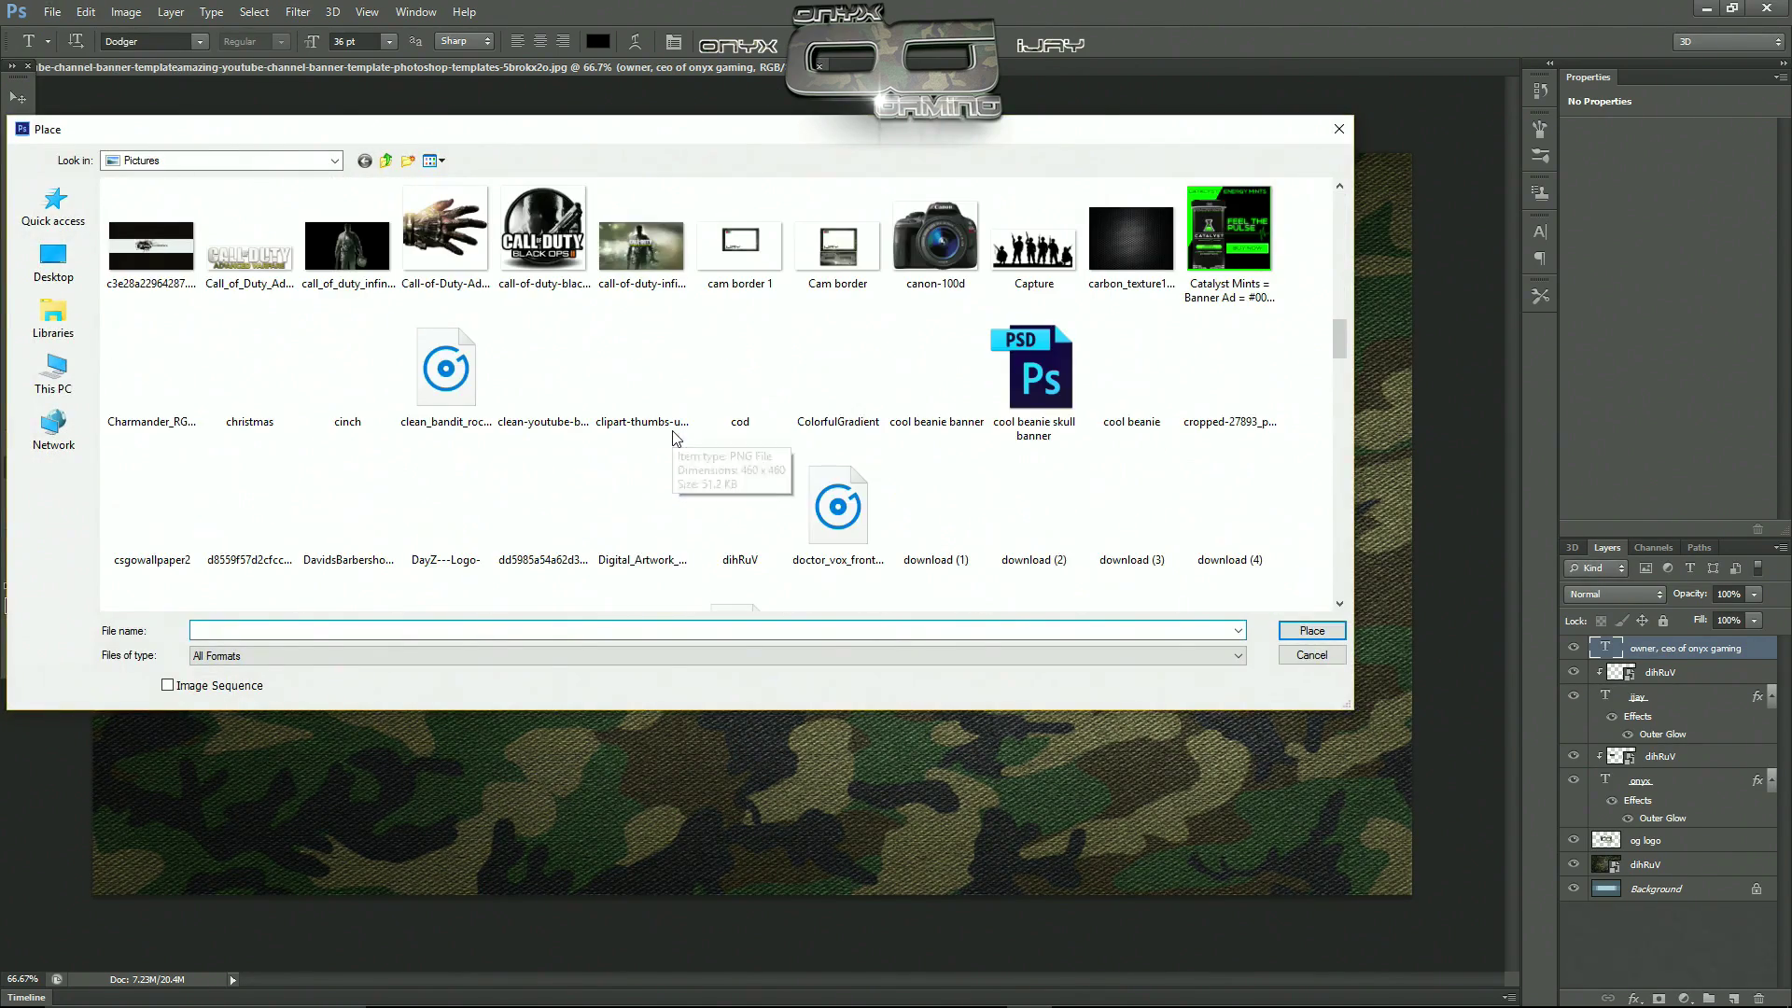
pyautogui.click(1311, 631)
pyautogui.moveTo(154, 185); pyautogui.dragTo(534, 411)
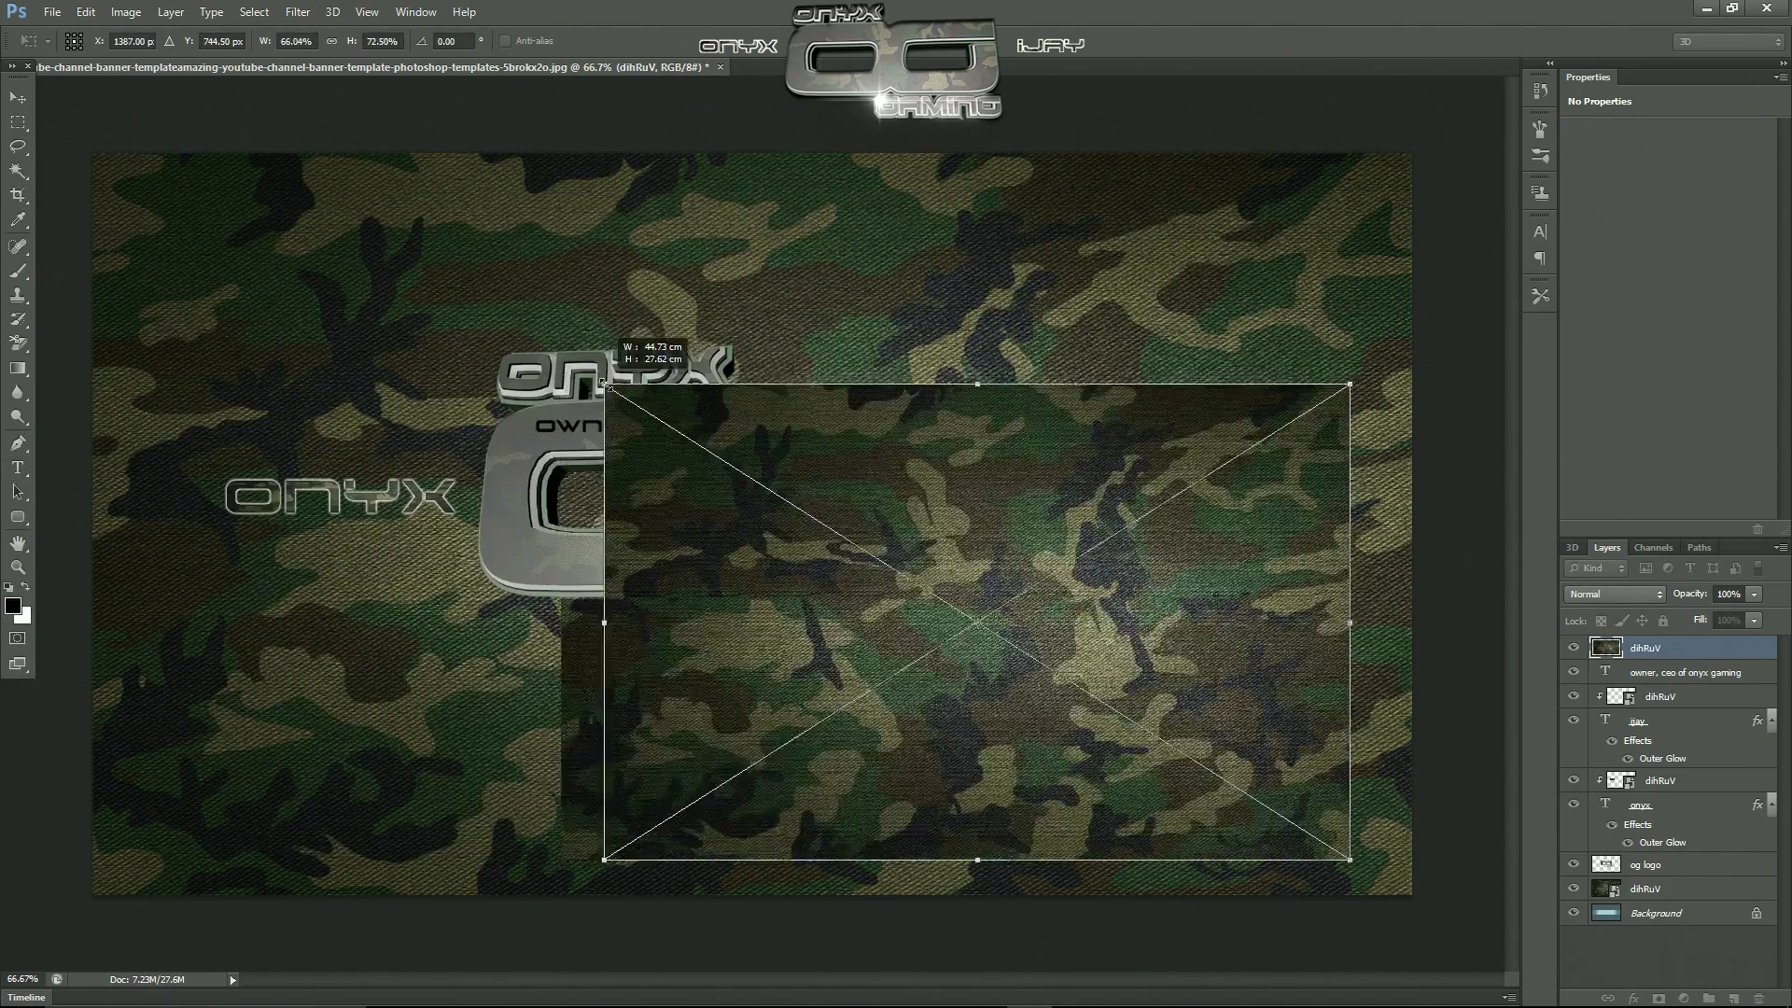
pyautogui.moveTo(1349, 858); pyautogui.dragTo(1005, 432)
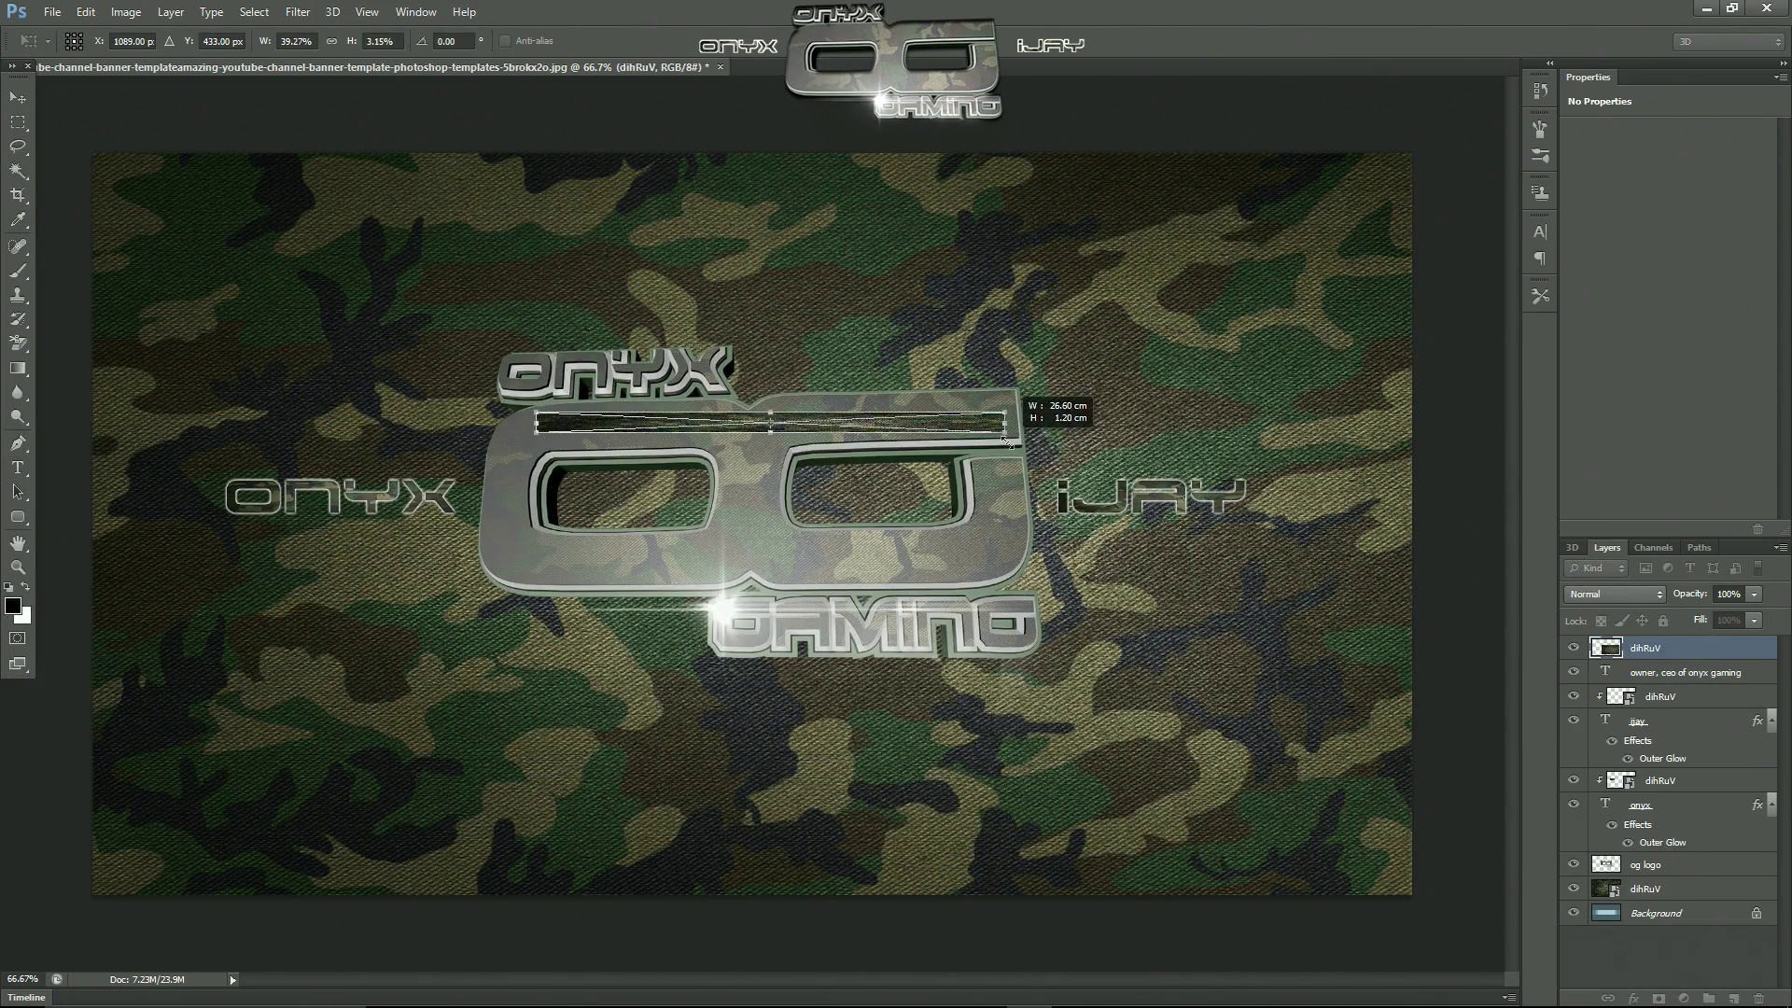
pyautogui.press('Return')
pyautogui.press('t')
pyautogui.rightClick(1666, 648)
pyautogui.click(1515, 569)
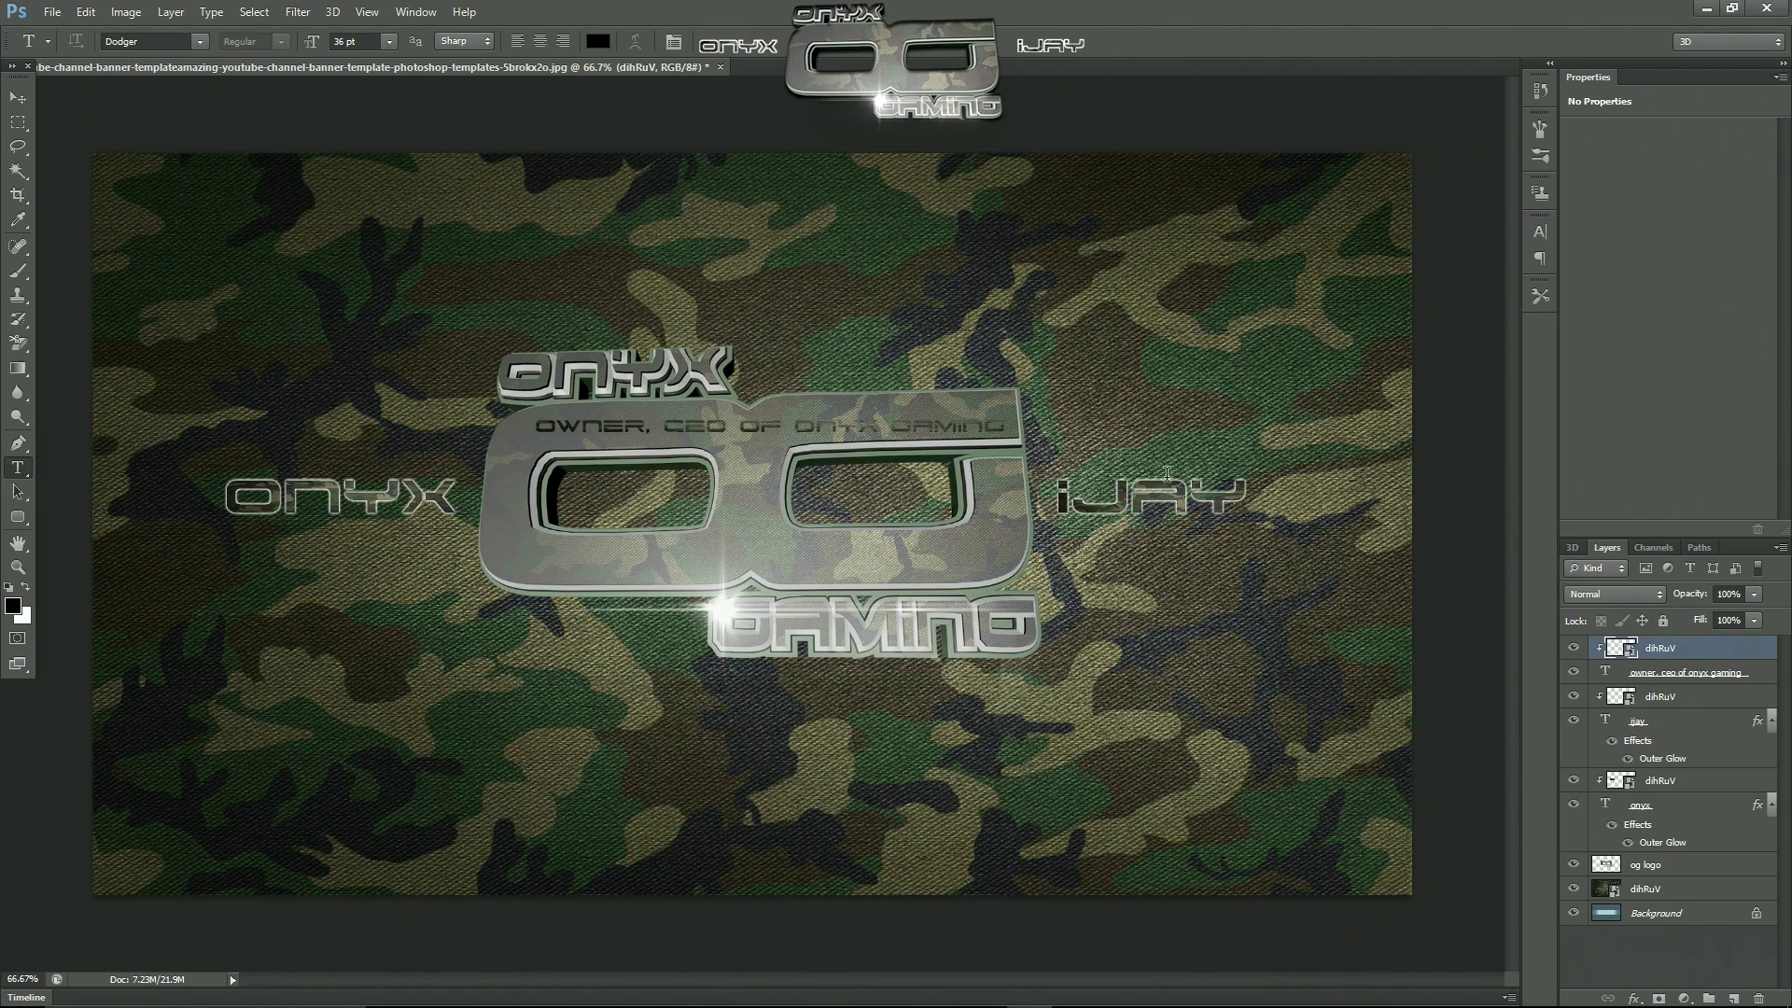
pyautogui.click(1680, 672)
pyautogui.rightClick(1685, 671)
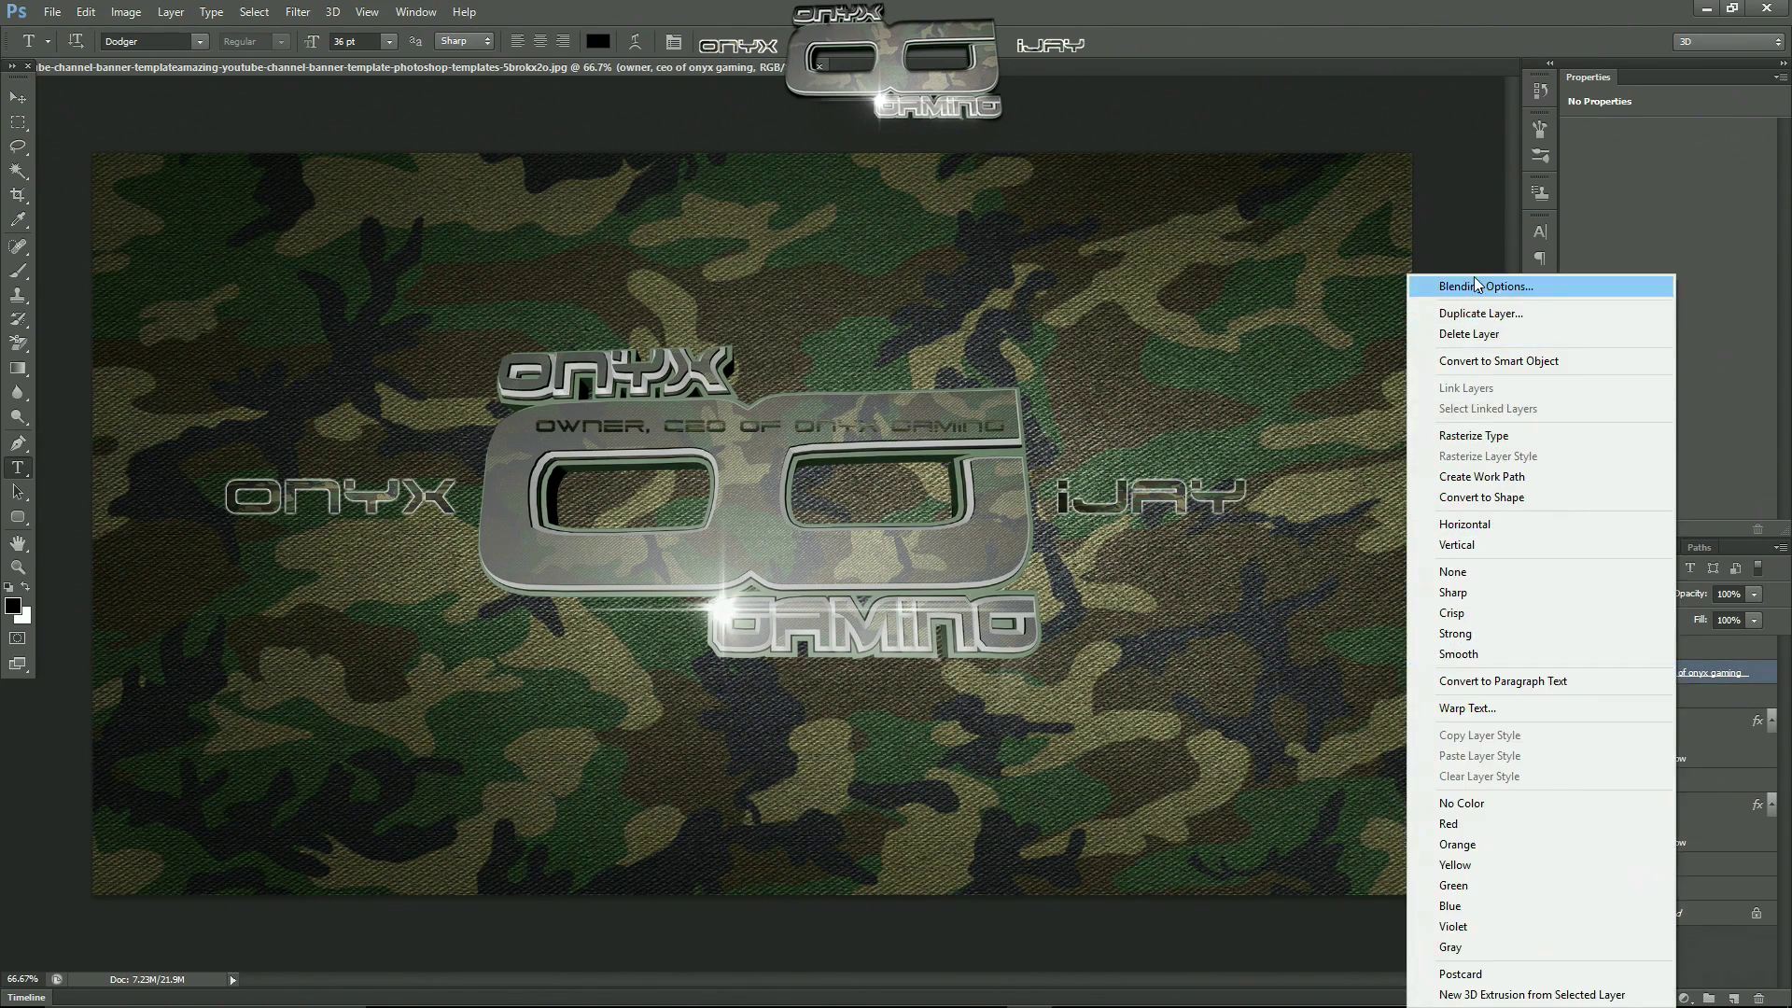
# Add a white stroke at 77 opacity around the tagline
pyautogui.click(1474, 276)
pyautogui.click(864, 690)
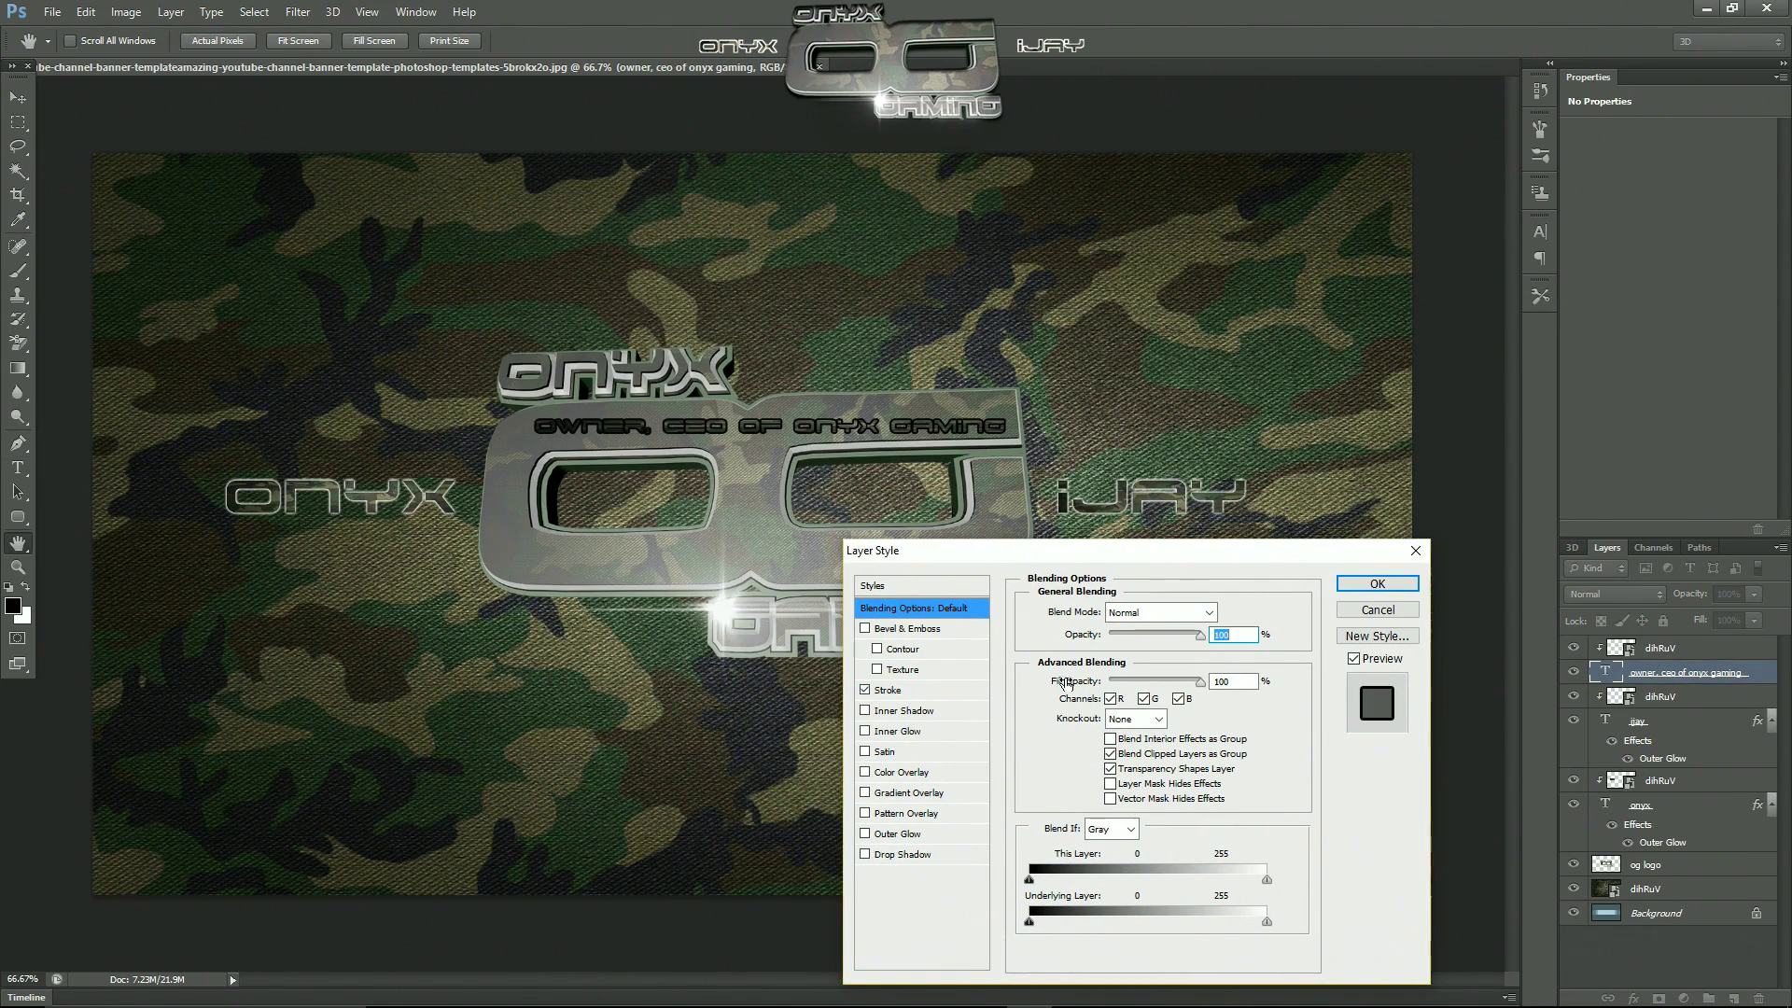
pyautogui.click(887, 690)
pyautogui.click(1073, 739)
pyautogui.click(472, 182)
pyautogui.click(854, 172)
pyautogui.moveTo(1185, 679); pyautogui.dragTo(1129, 678)
pyautogui.press('Return')
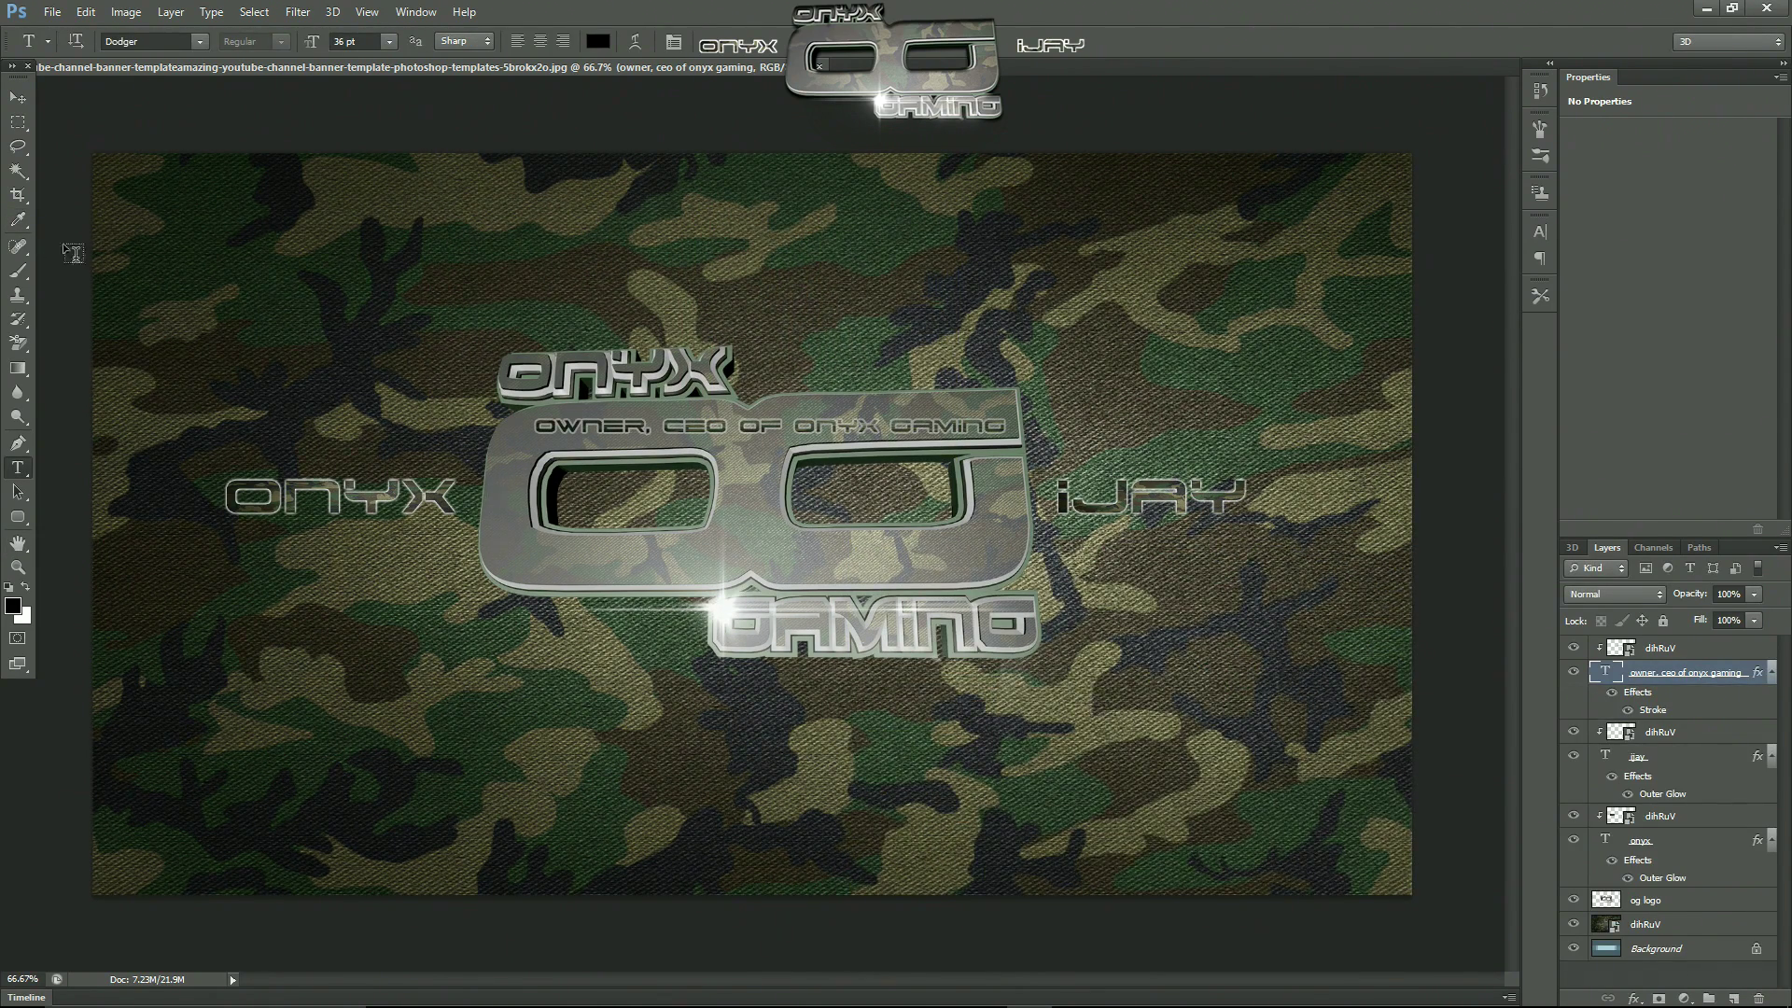
# Begin placing the YouTube-logo-full_color image
pyautogui.click(52, 11)
pyautogui.click(141, 295)
pyautogui.scroll(-10, 719, 392)
pyautogui.click(347, 541)
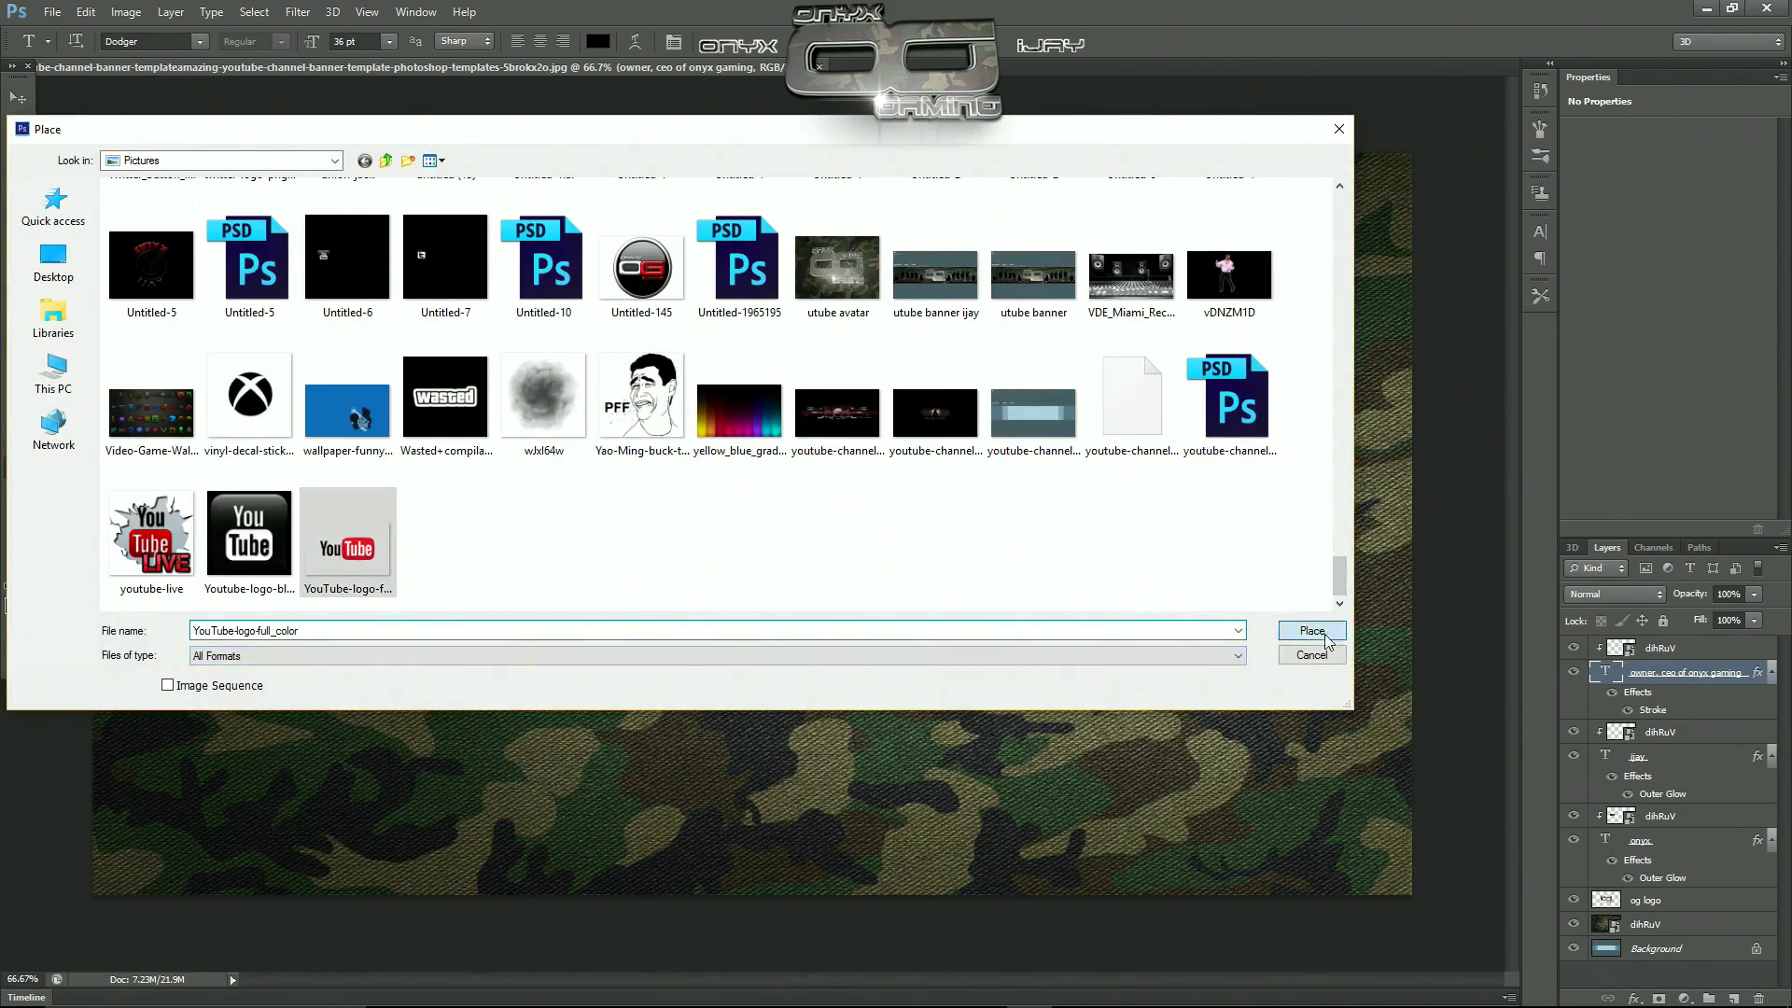
# Place the YouTube logo into the banner, scale it down and commit it
pyautogui.click(1312, 631)
pyautogui.moveTo(1082, 737); pyautogui.dragTo(653, 467)
pyautogui.moveTo(560, 410); pyautogui.dragTo(316, 386)
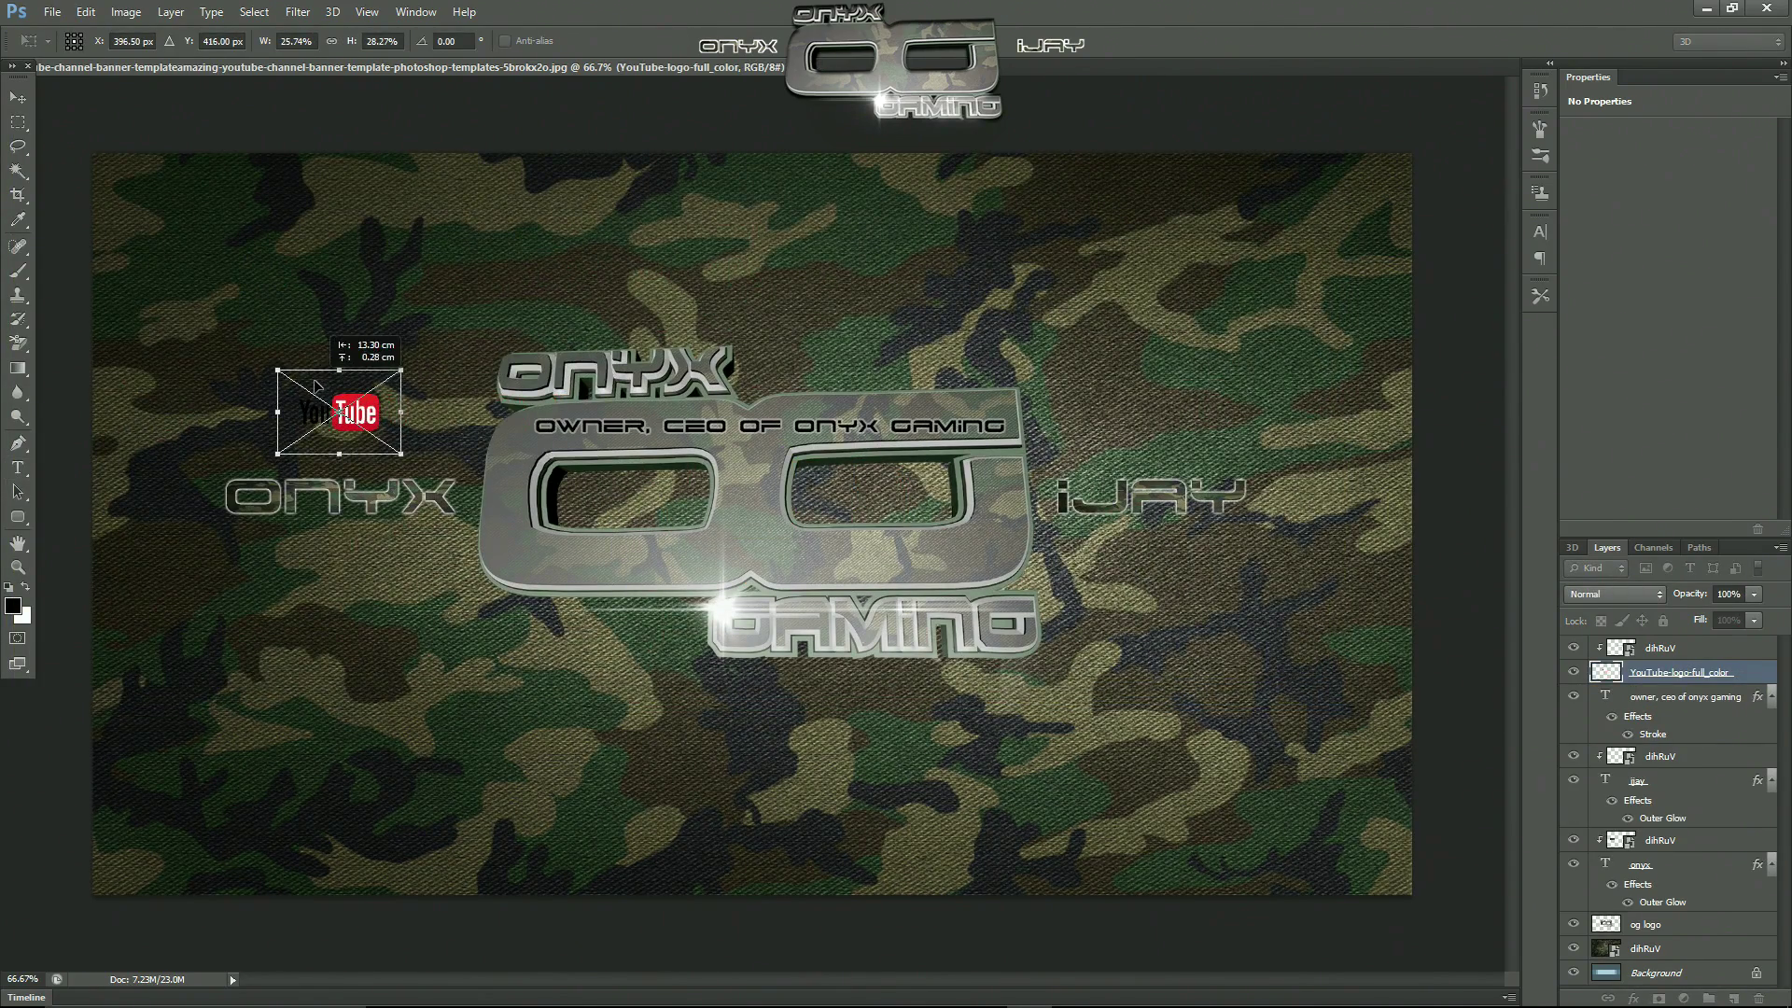
pyautogui.press('Return')
# Place the Twitch logo file, shrink it and commit the placement
pyautogui.click(52, 11)
pyautogui.click(177, 308)
pyautogui.scroll(-10, 1339, 534)
pyautogui.scroll(-2, 1339, 533)
pyautogui.doubleClick(1043, 476)
pyautogui.moveTo(1356, 897)
pyautogui.mouseDown()
pyautogui.moveTo(523, 367)
pyautogui.moveTo(237, 215)
pyautogui.moveTo(731, 436)
pyautogui.moveTo(254, 388)
pyautogui.moveTo(225, 343)
pyautogui.mouseUp()
pyautogui.click(18, 97)
# Move the YouTube logo above iJAY on the right and Twitch above ONYX on the left
pyautogui.click(816, 382)
pyautogui.hotkey('alt', '[')
pyautogui.moveTo(380, 477); pyautogui.dragTo(1174, 422)
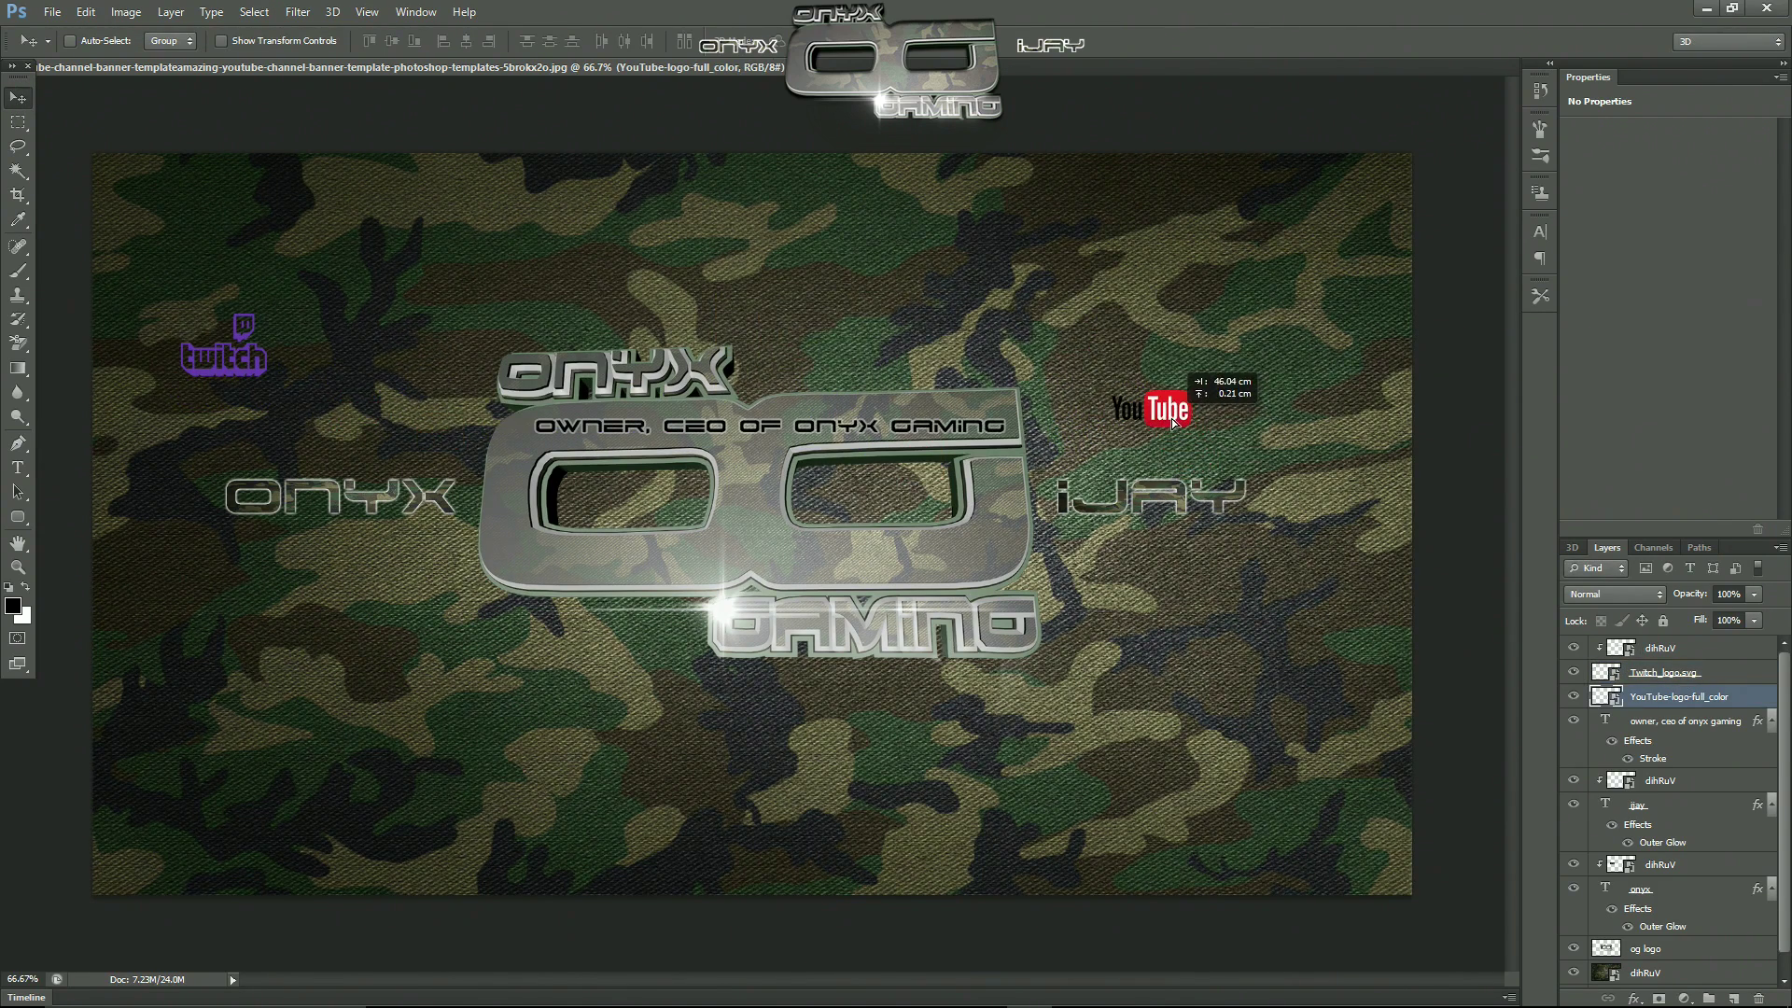
pyautogui.click(1652, 672)
pyautogui.moveTo(250, 347); pyautogui.dragTo(367, 411)
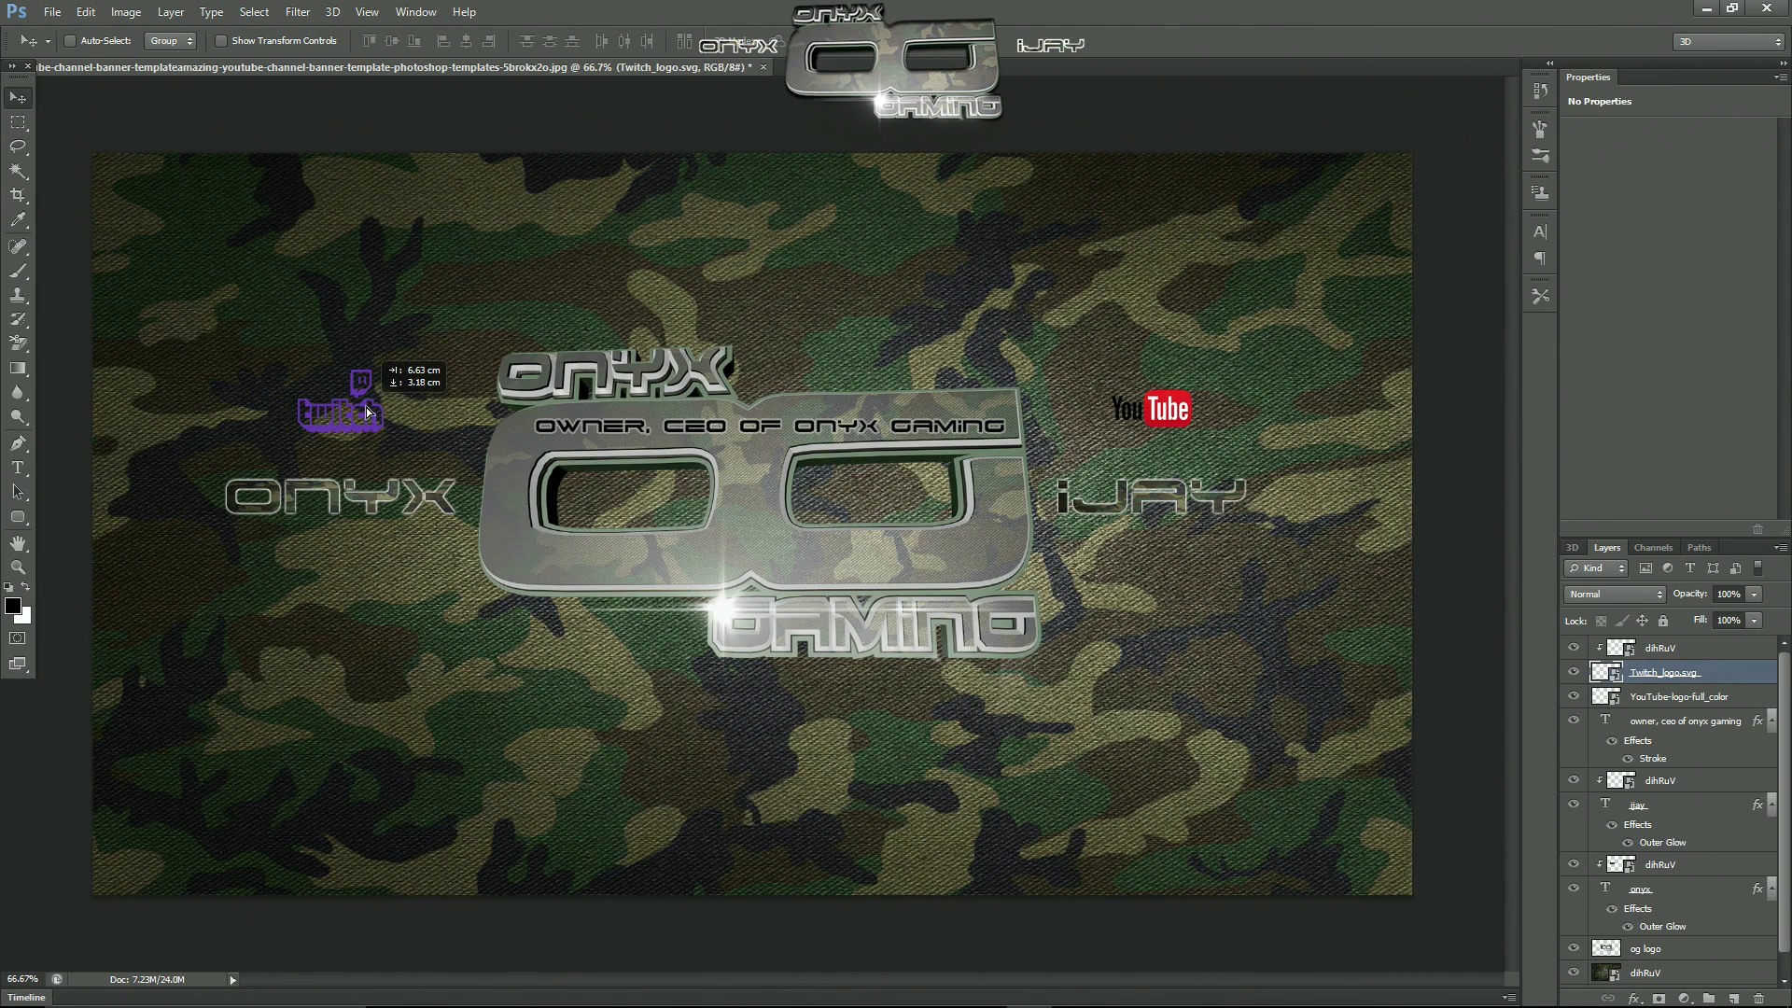
pyautogui.click(18, 467)
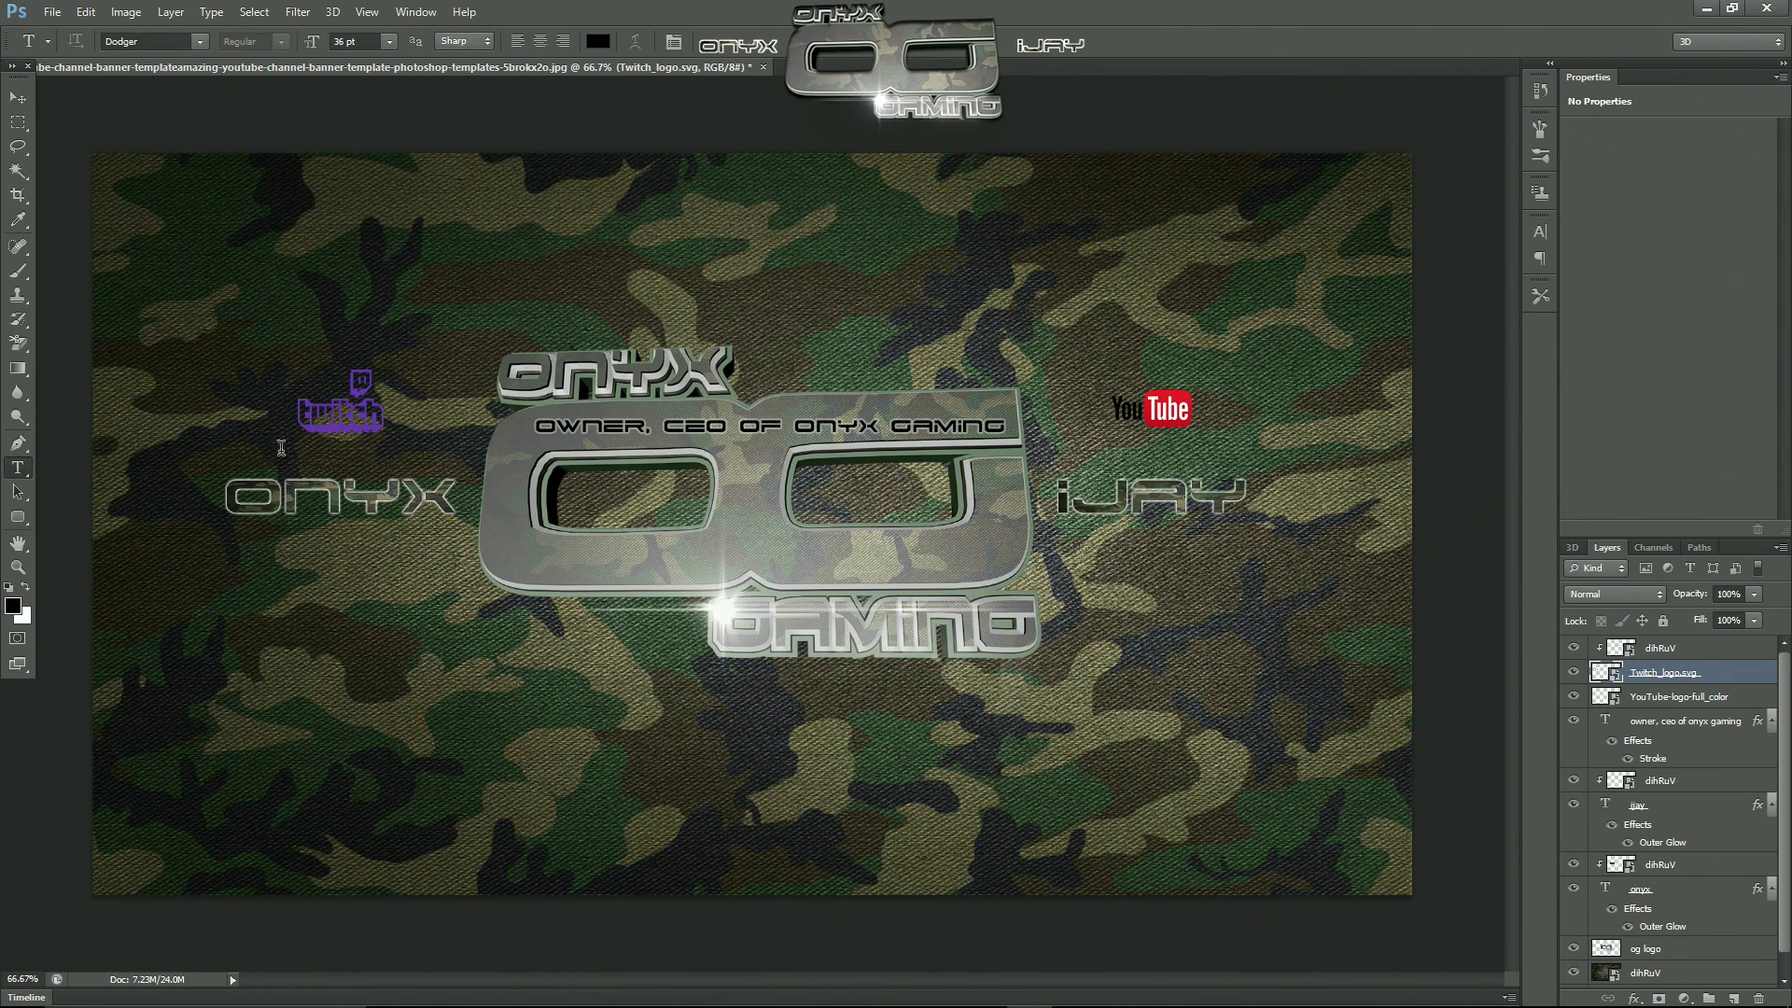
# Start a text line beneath the Twitch logo and delete the stray empty text layer
pyautogui.click(276, 444)
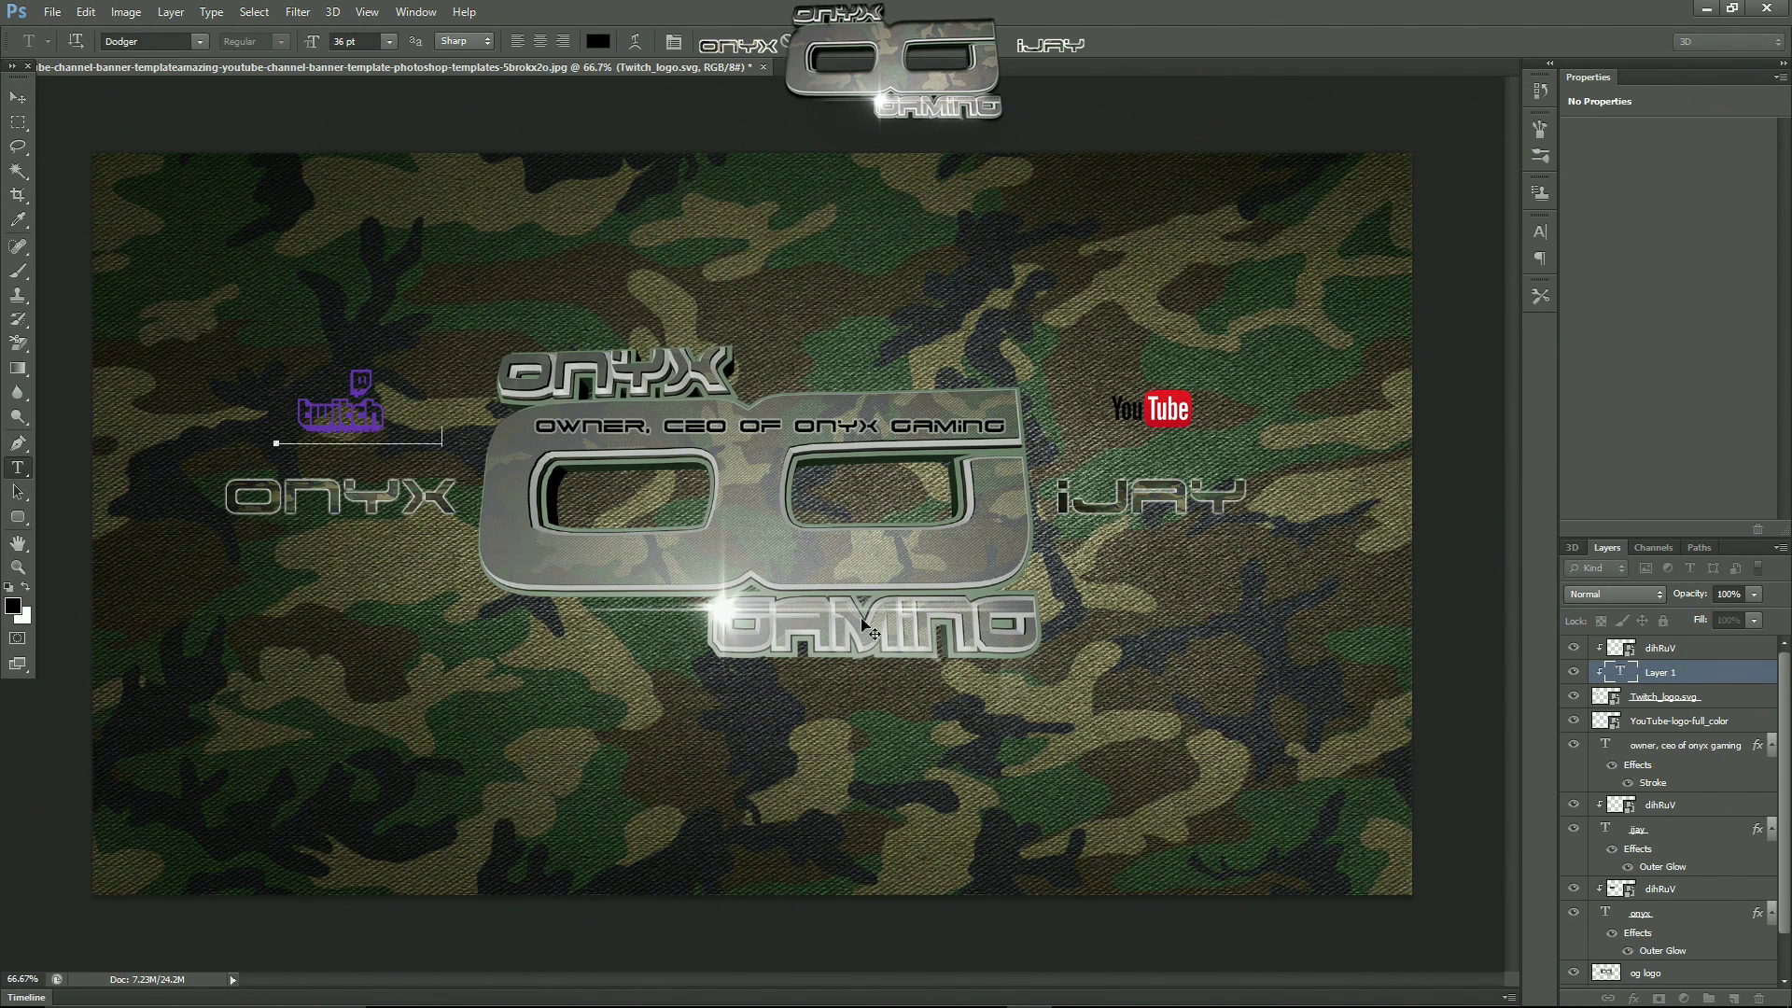
pyautogui.rightClick(1666, 648)
pyautogui.click(1474, 334)
pyautogui.press('Return')
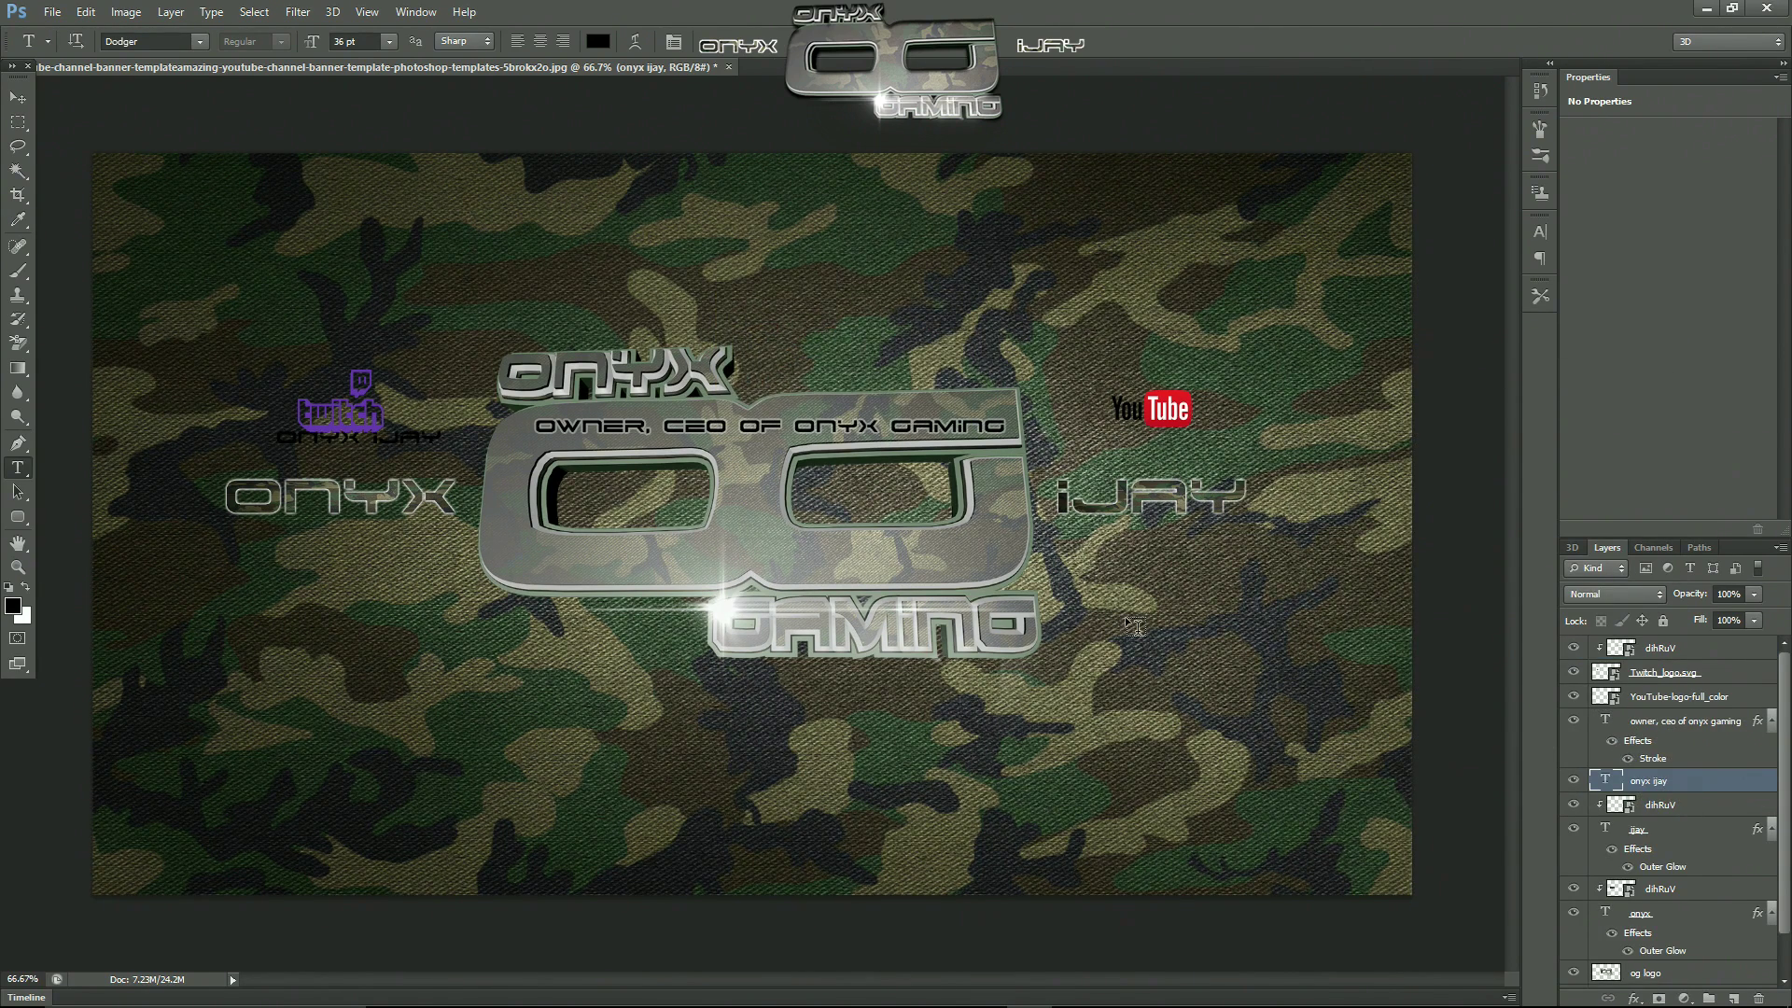
pyautogui.click(18, 97)
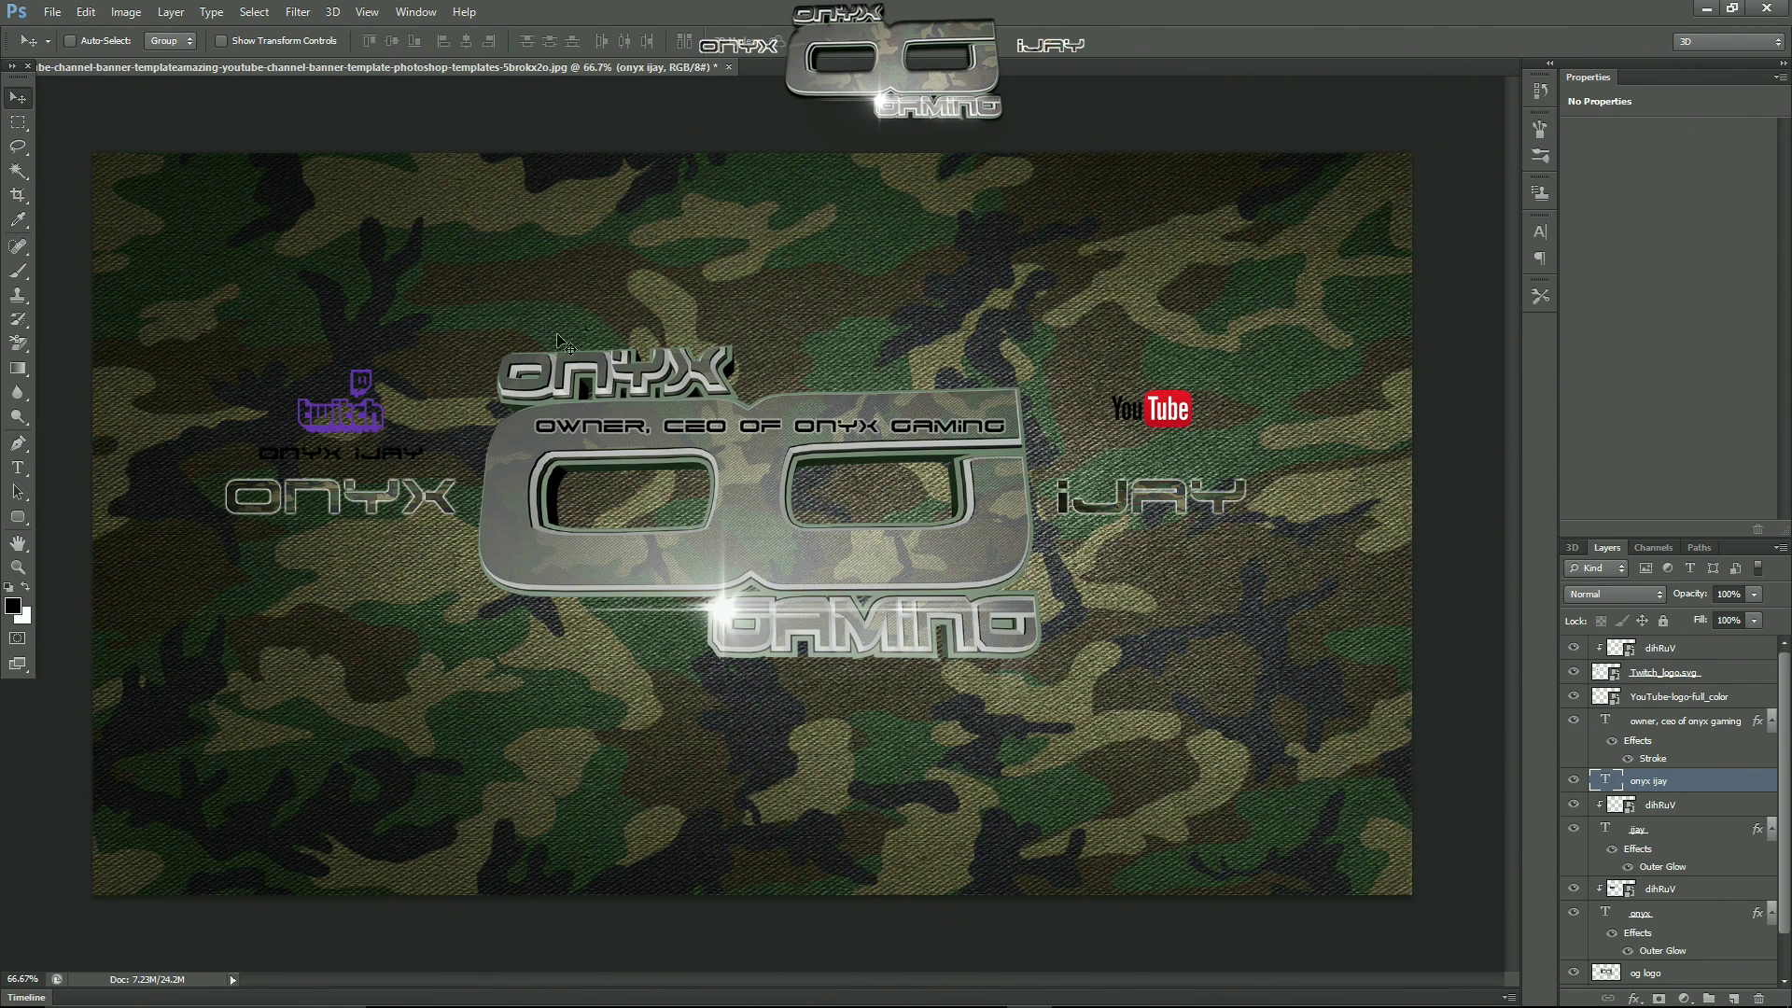
# Set the 'onyx ijay' text to 48 pt and shift it left under the Twitch logo
pyautogui.doubleClick(425, 453)
pyautogui.click(390, 41)
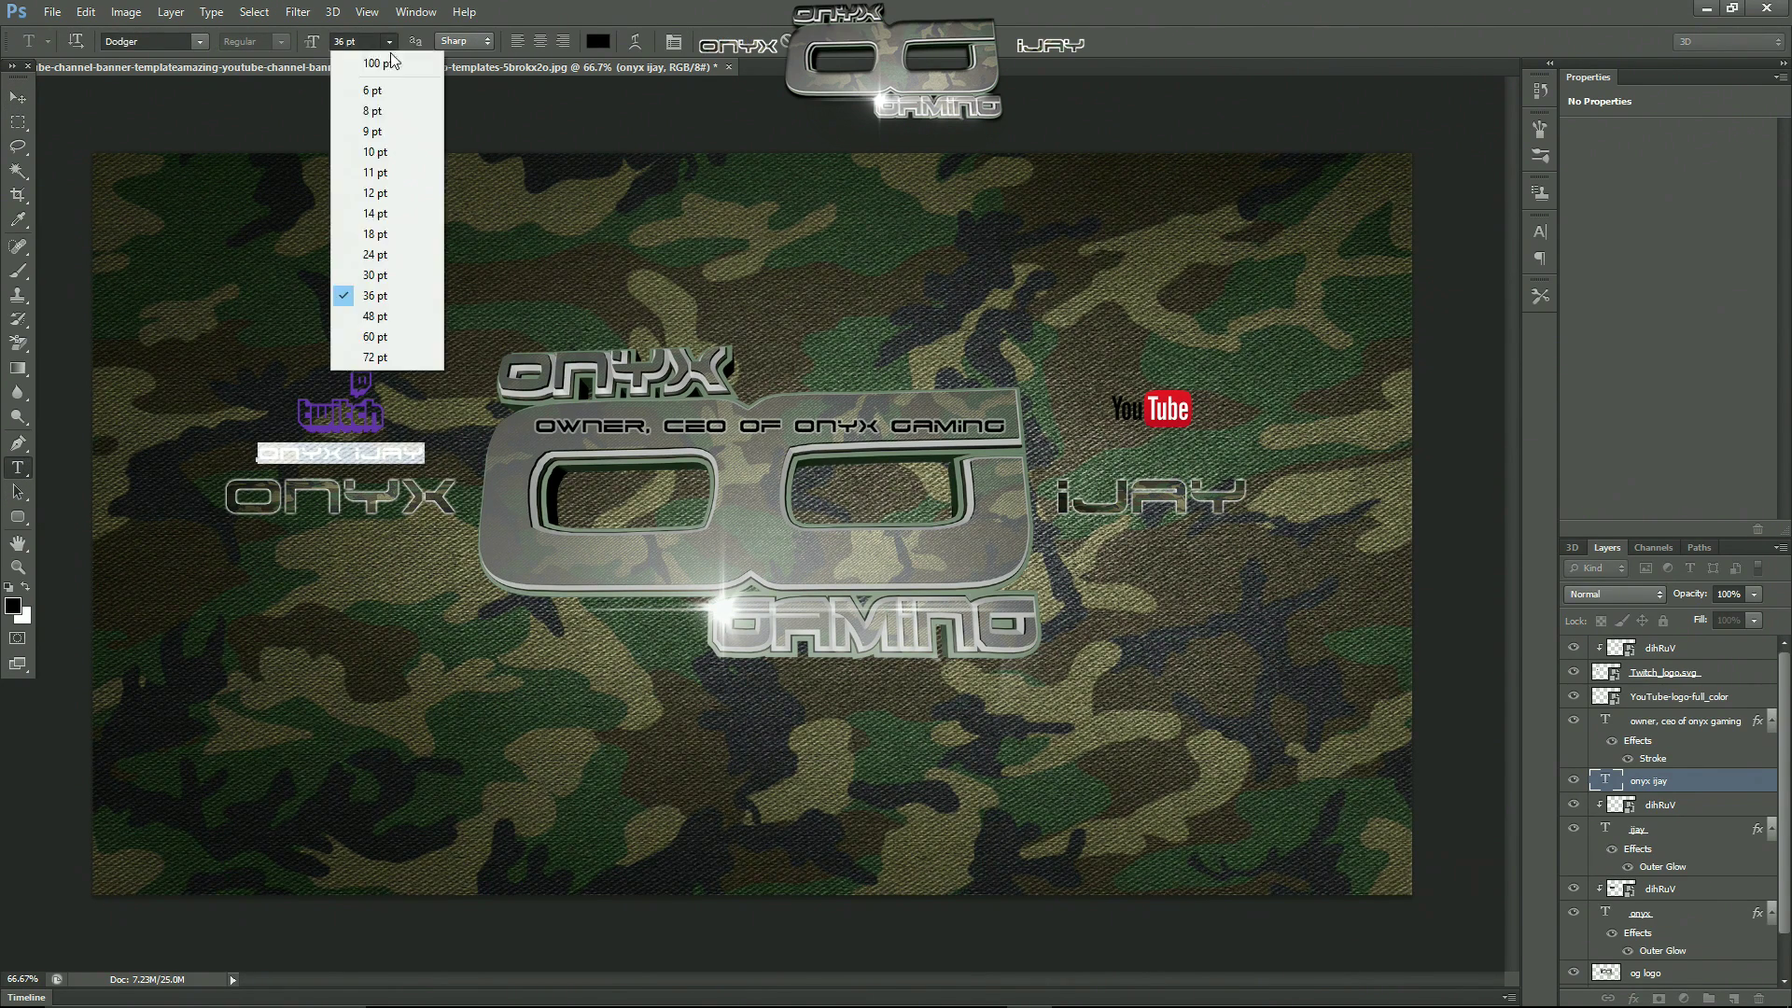
pyautogui.click(390, 319)
pyautogui.moveTo(459, 409); pyautogui.dragTo(446, 409)
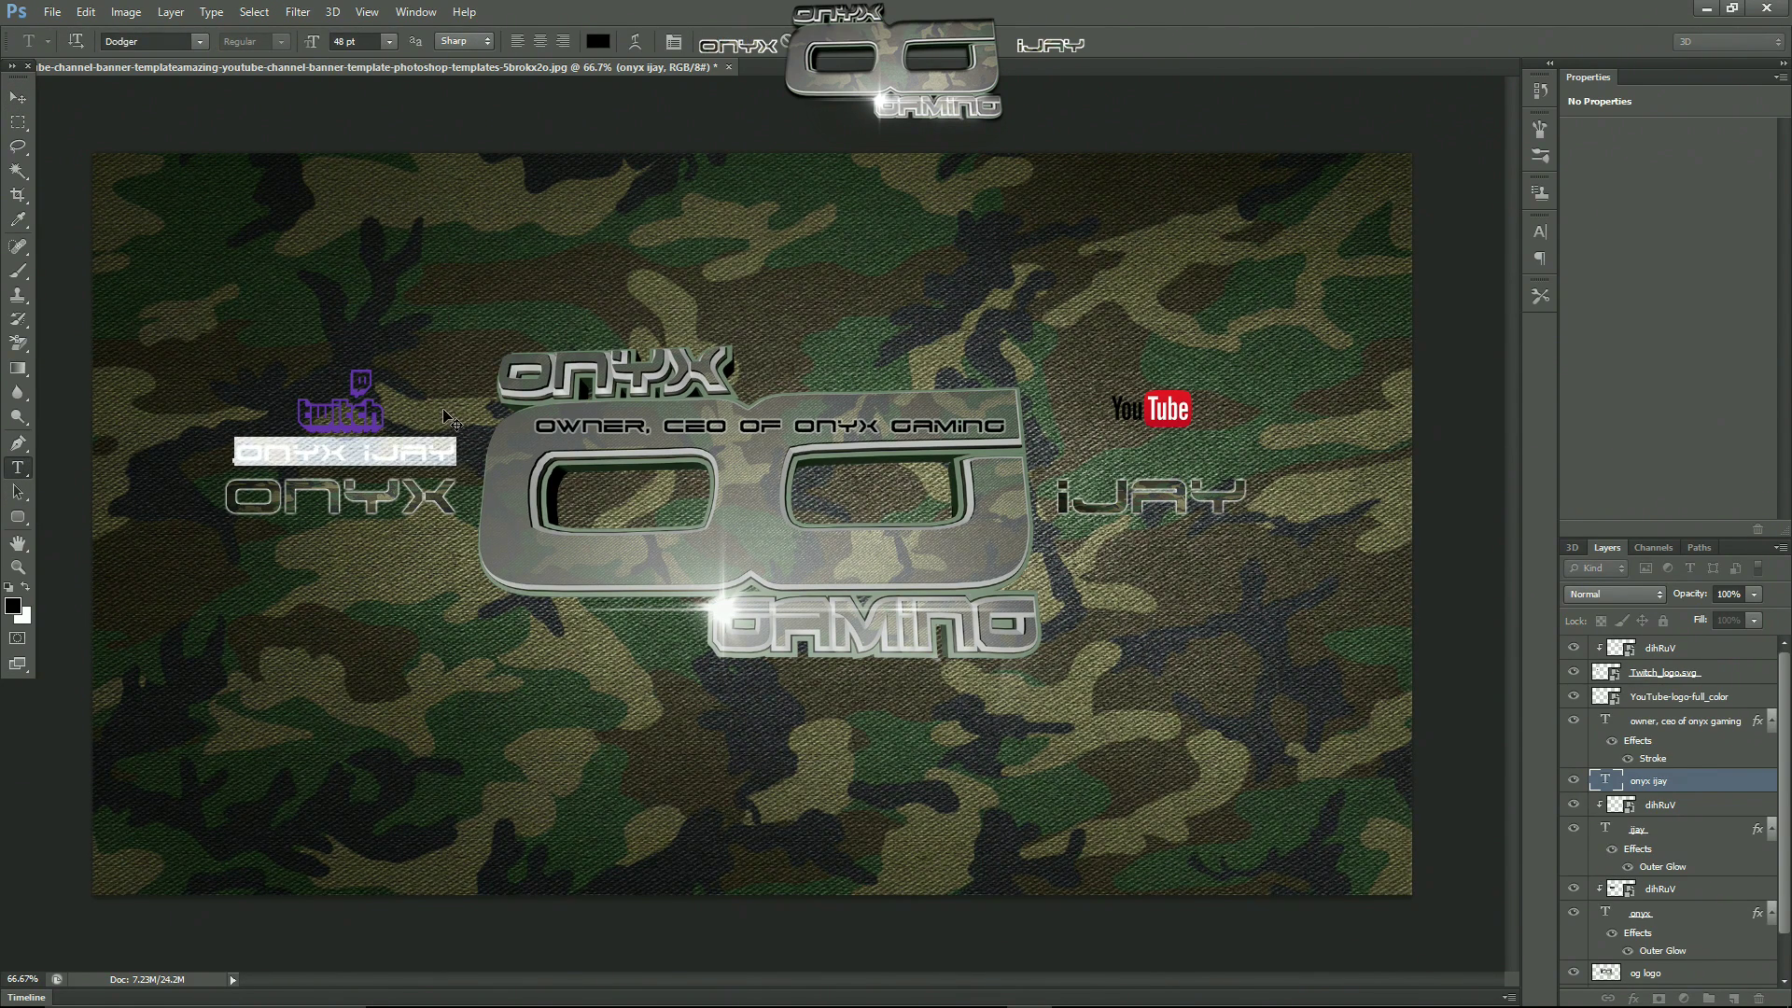
pyautogui.hotkey('ctrl', 'Return')
pyautogui.click(52, 11)
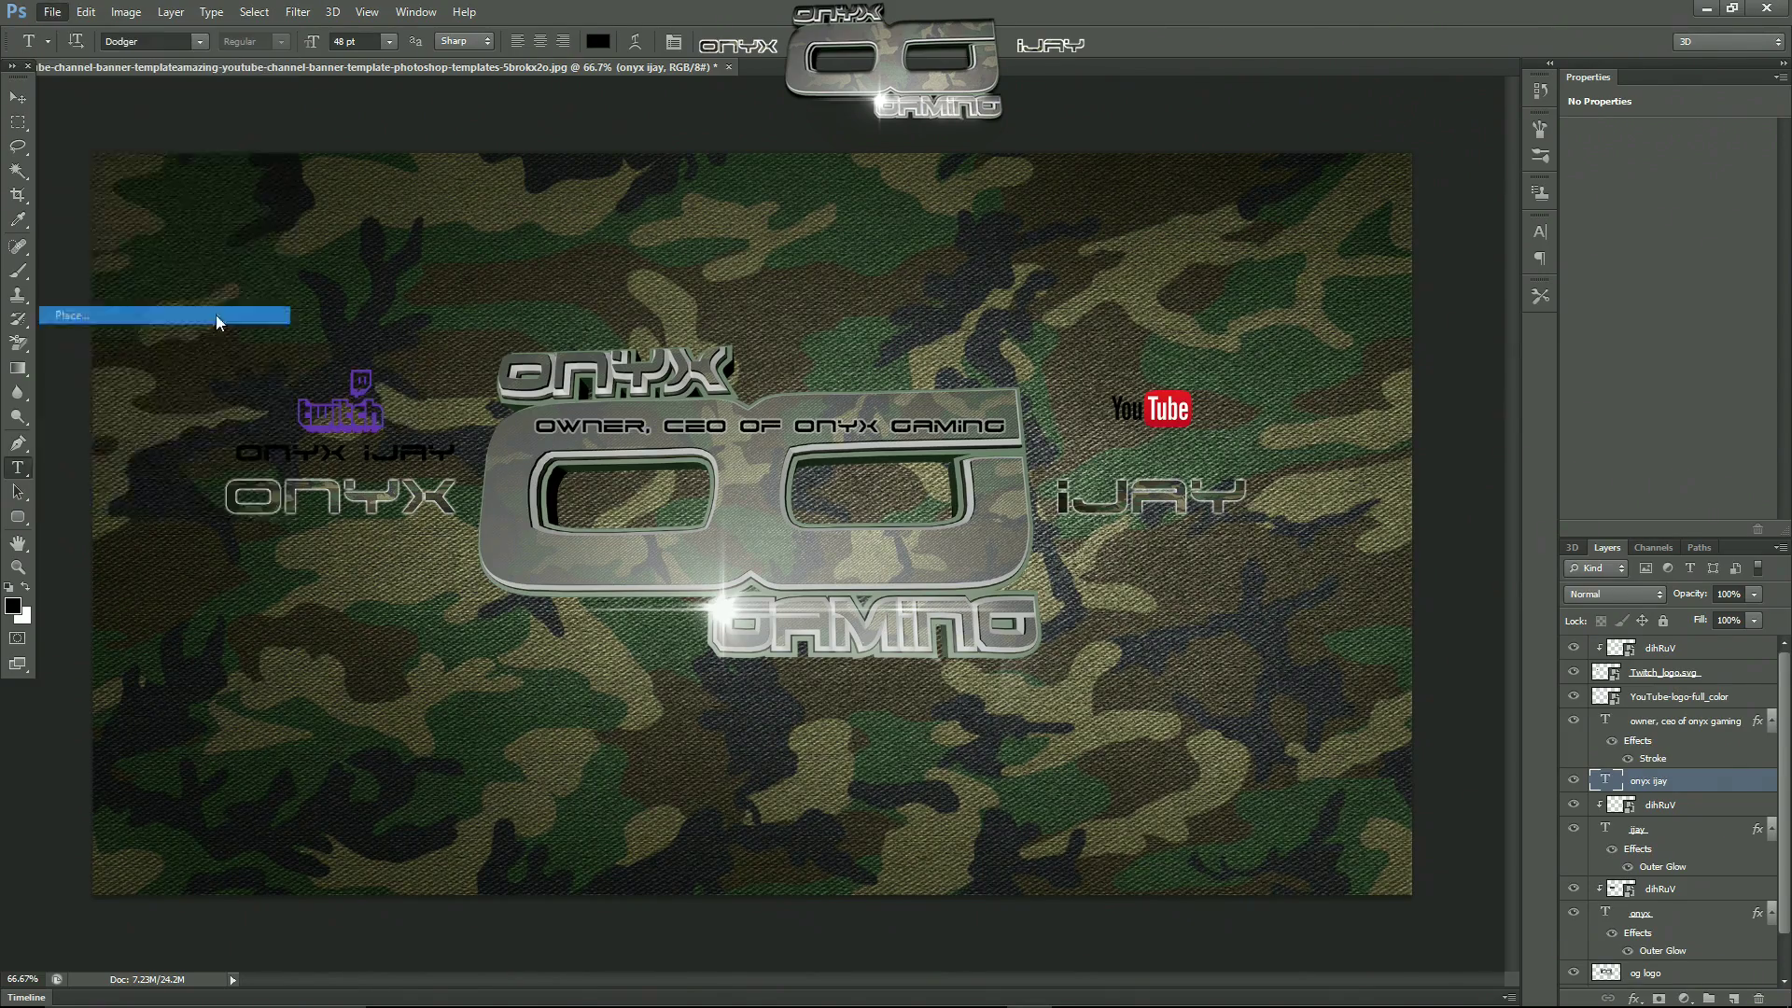
# Place the dihRuV camo image and size it over the left name text
pyautogui.click(94, 318)
pyautogui.click(740, 374)
pyautogui.click(1304, 633)
pyautogui.moveTo(155, 187); pyautogui.dragTo(236, 433)
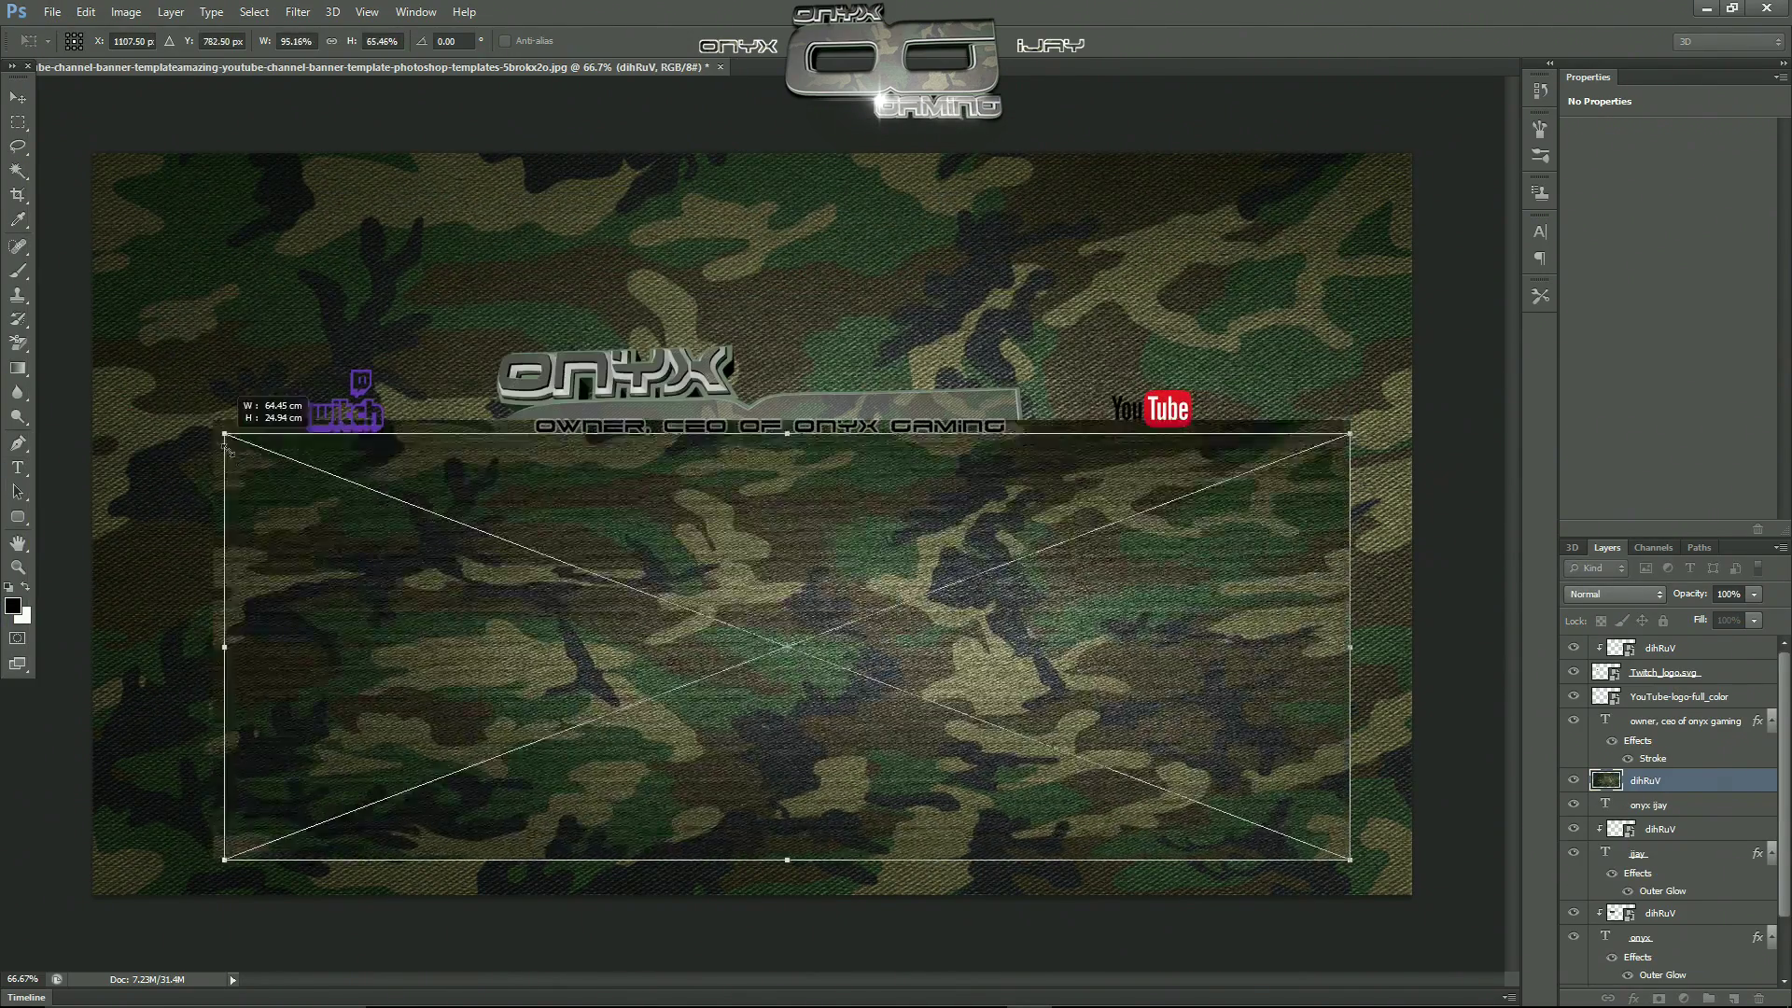
pyautogui.moveTo(1350, 860)
pyautogui.mouseDown()
pyautogui.moveTo(567, 452)
pyautogui.moveTo(397, 409)
pyautogui.mouseUp()
pyautogui.press('Return')
# Clip the camo to the left 'onyx ijay' and give it a pale yellow Outer Glow
pyautogui.rightClick(1698, 781)
pyautogui.click(1626, 344)
pyautogui.rightClick(1675, 807)
pyautogui.click(1605, 80)
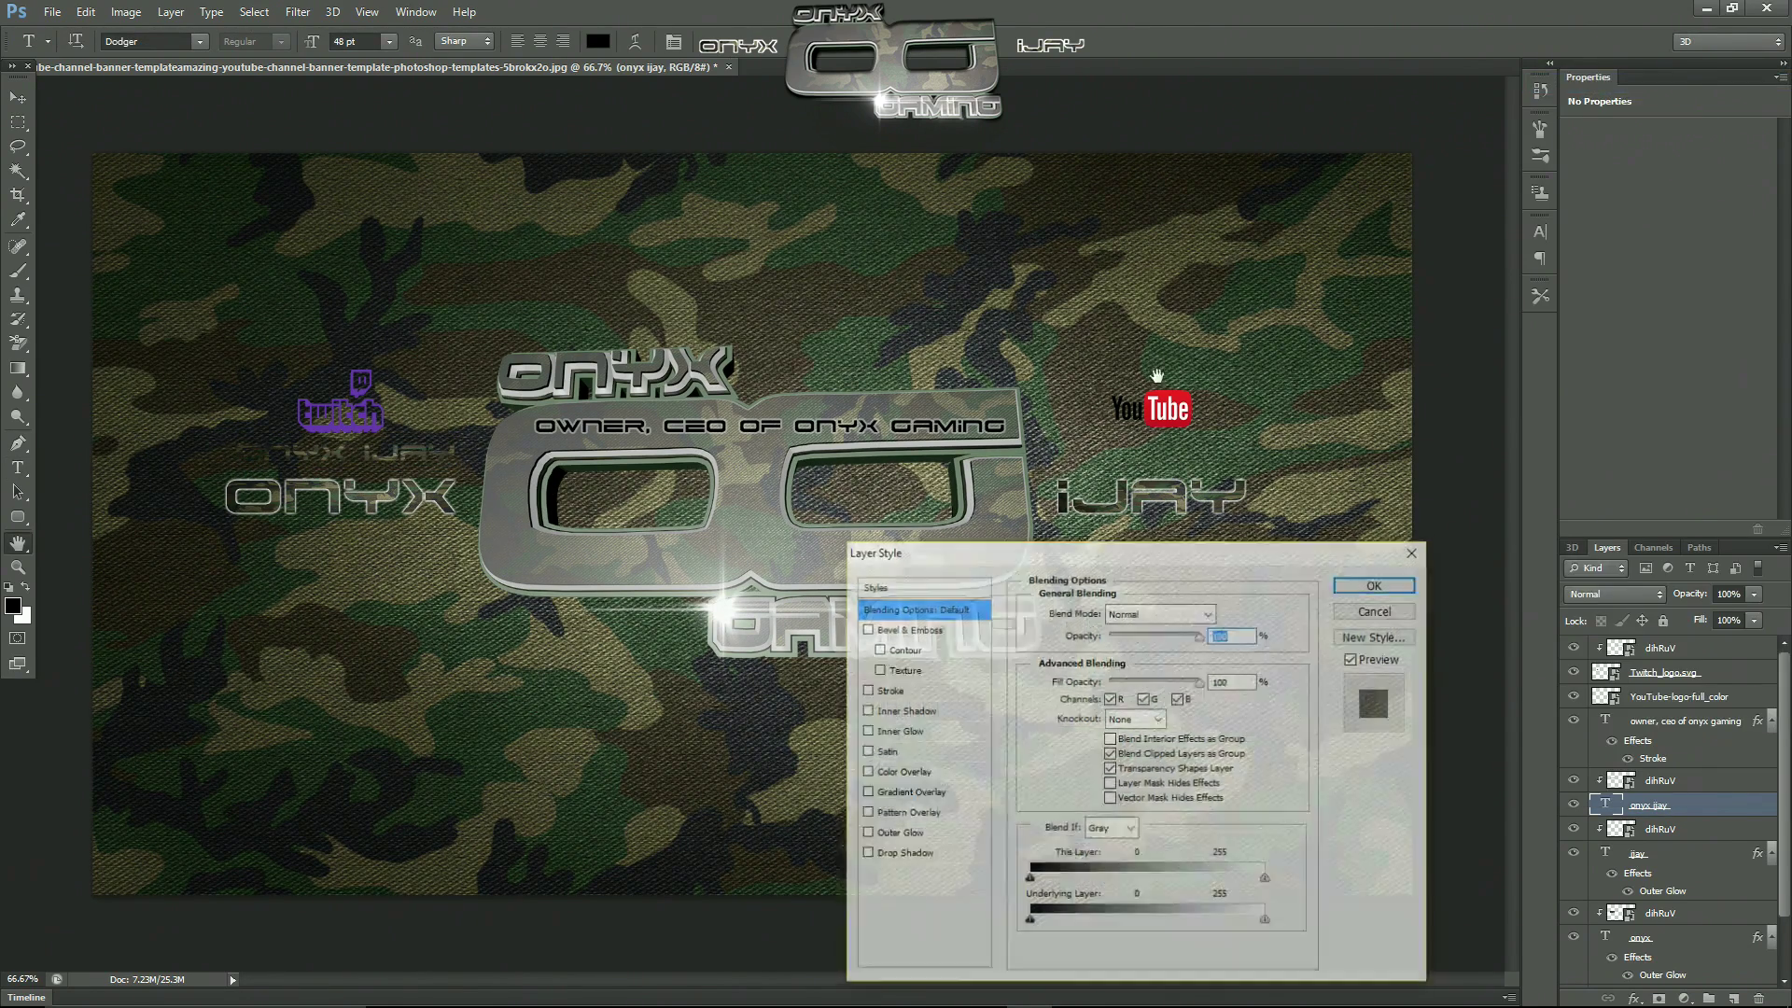
pyautogui.click(946, 836)
pyautogui.click(1077, 677)
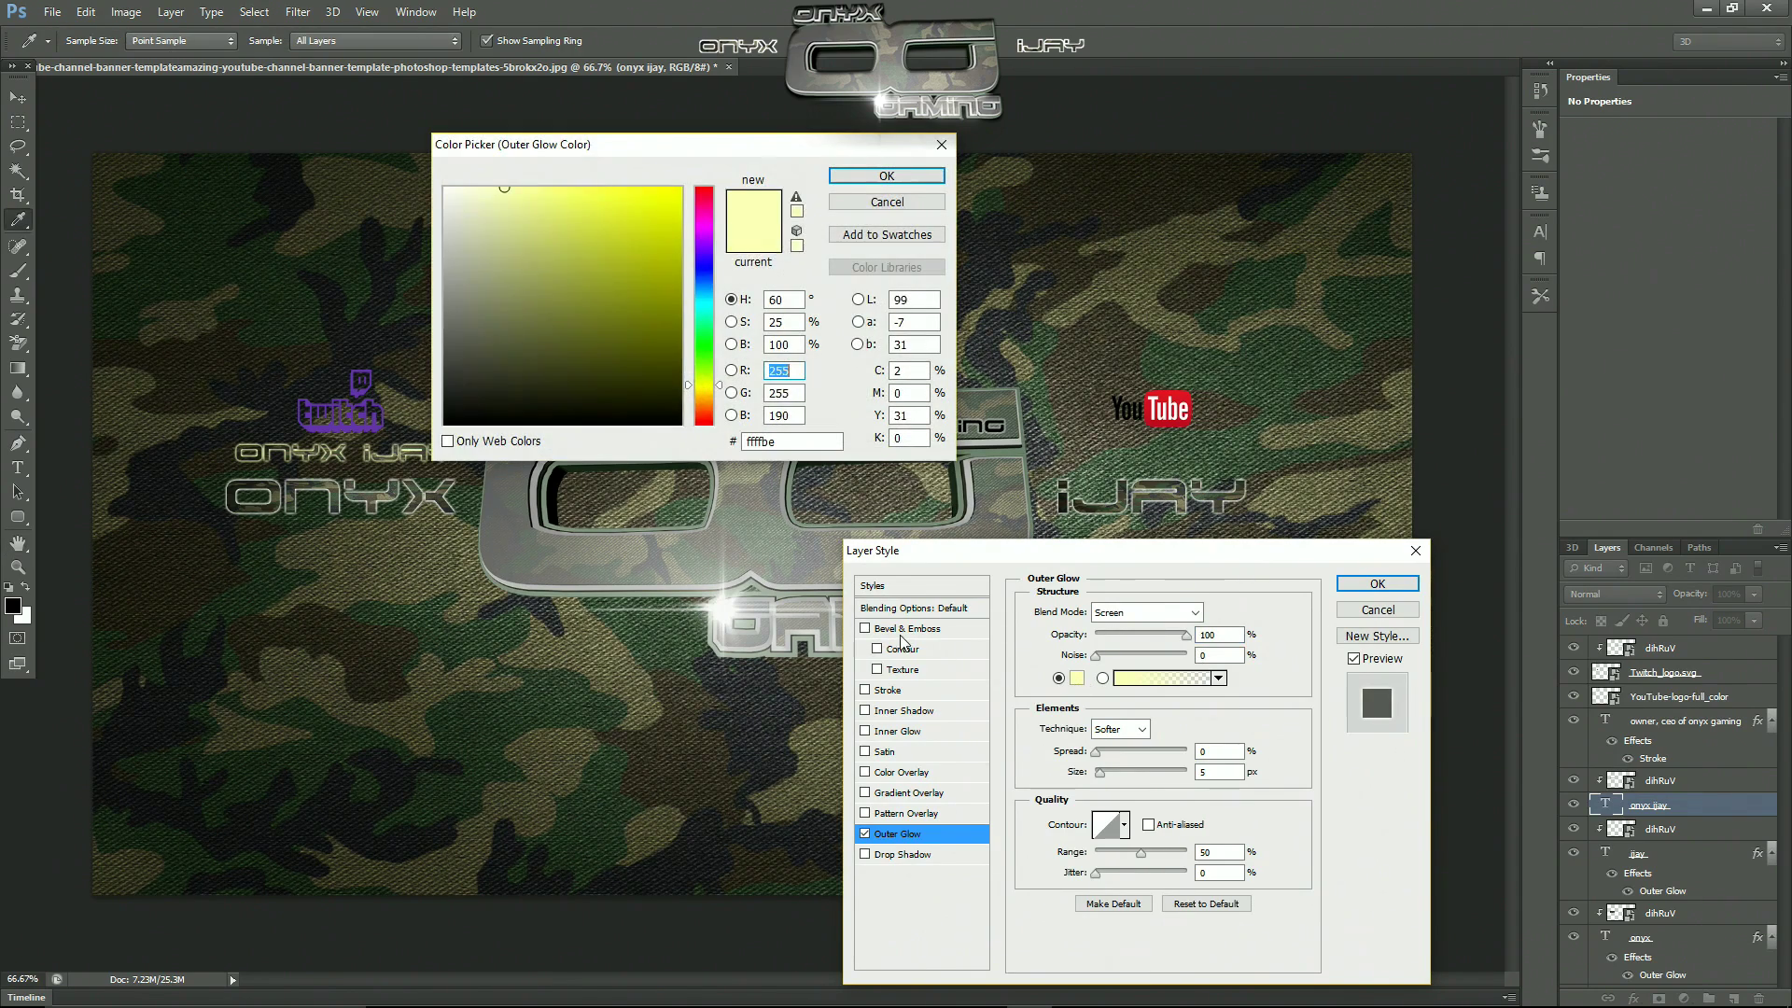
pyautogui.click(868, 176)
pyautogui.click(1372, 585)
# Type a new 'onyx ijay' line near the YouTube logo at 36 pt
pyautogui.click(1093, 456)
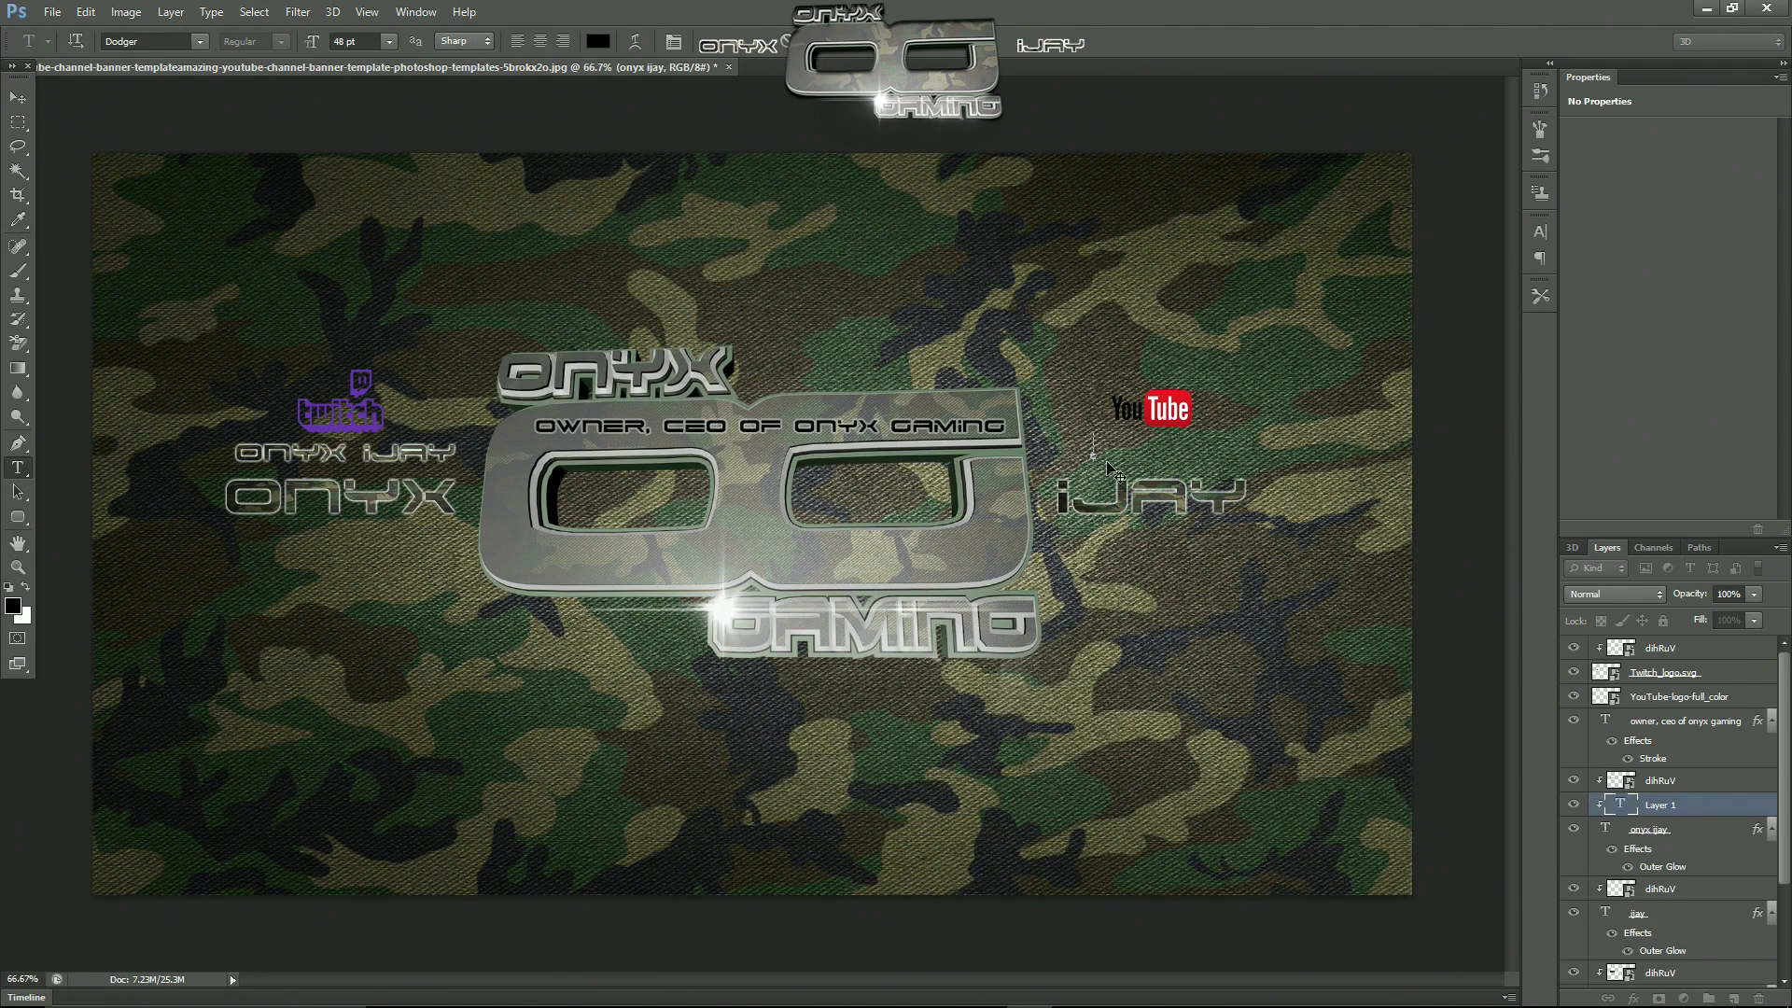
pyautogui.write('onyx ijay')
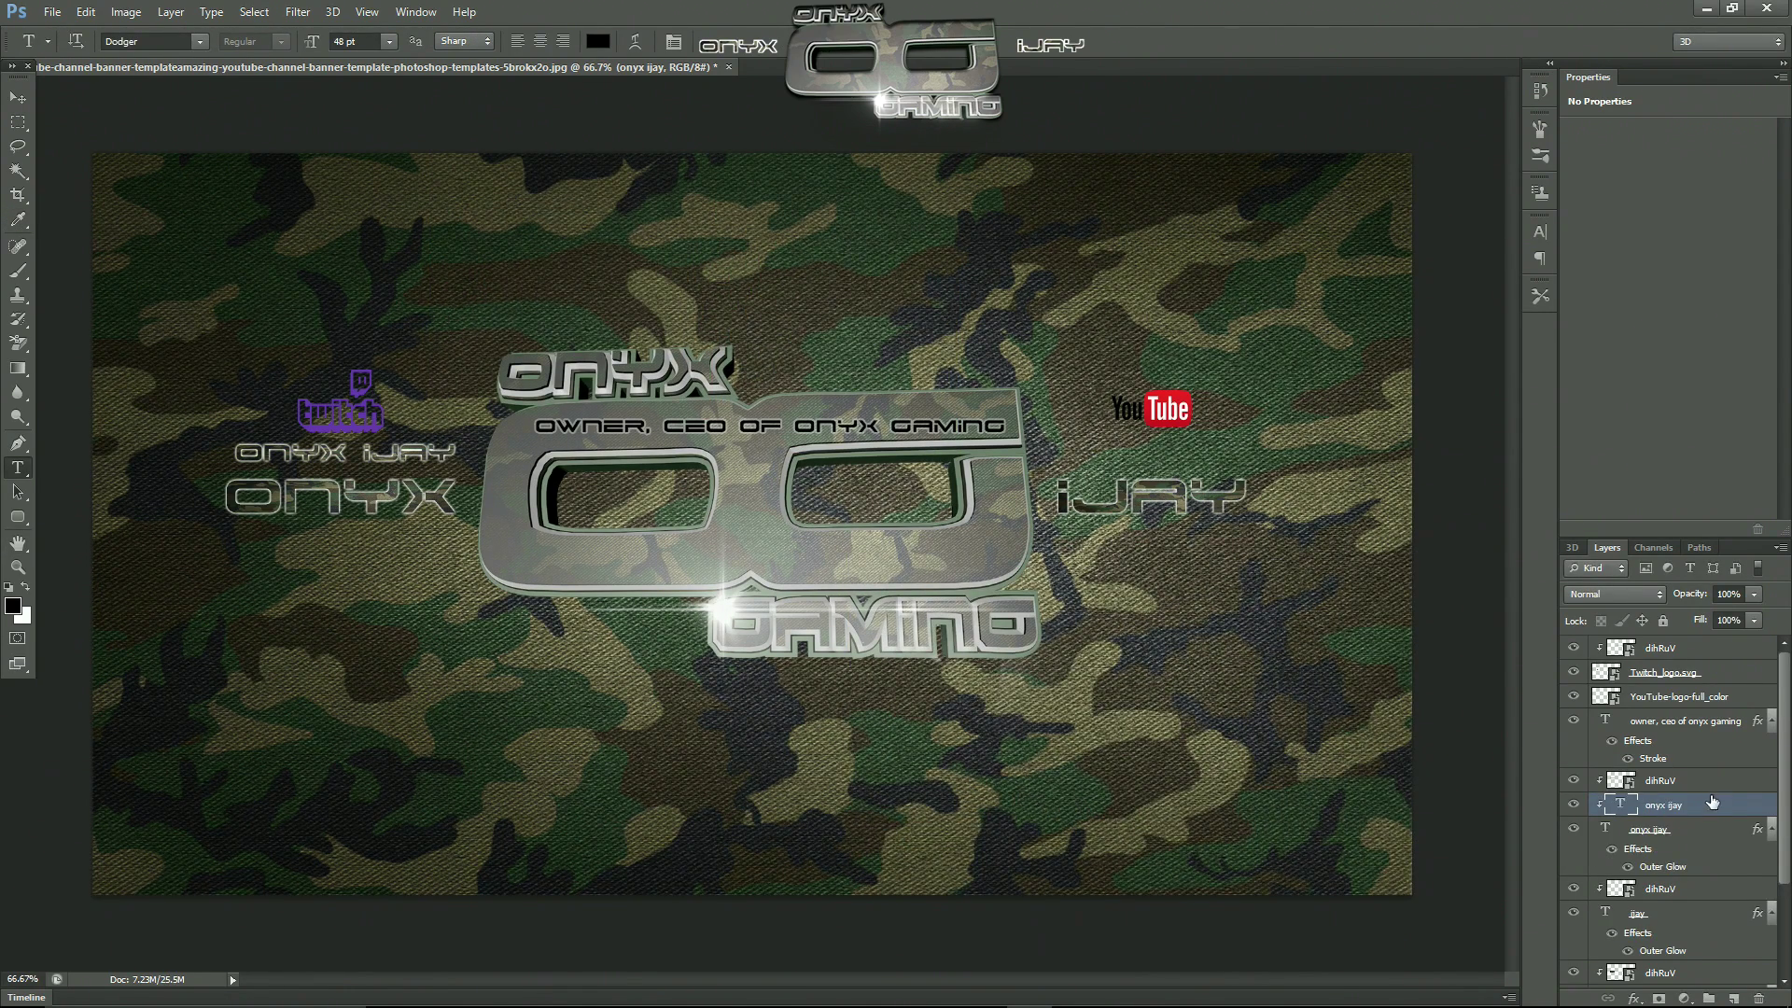
pyautogui.moveTo(1620, 804); pyautogui.dragTo(1618, 653)
pyautogui.moveTo(1313, 444); pyautogui.dragTo(1053, 452)
pyautogui.click(389, 41)
pyautogui.click(364, 295)
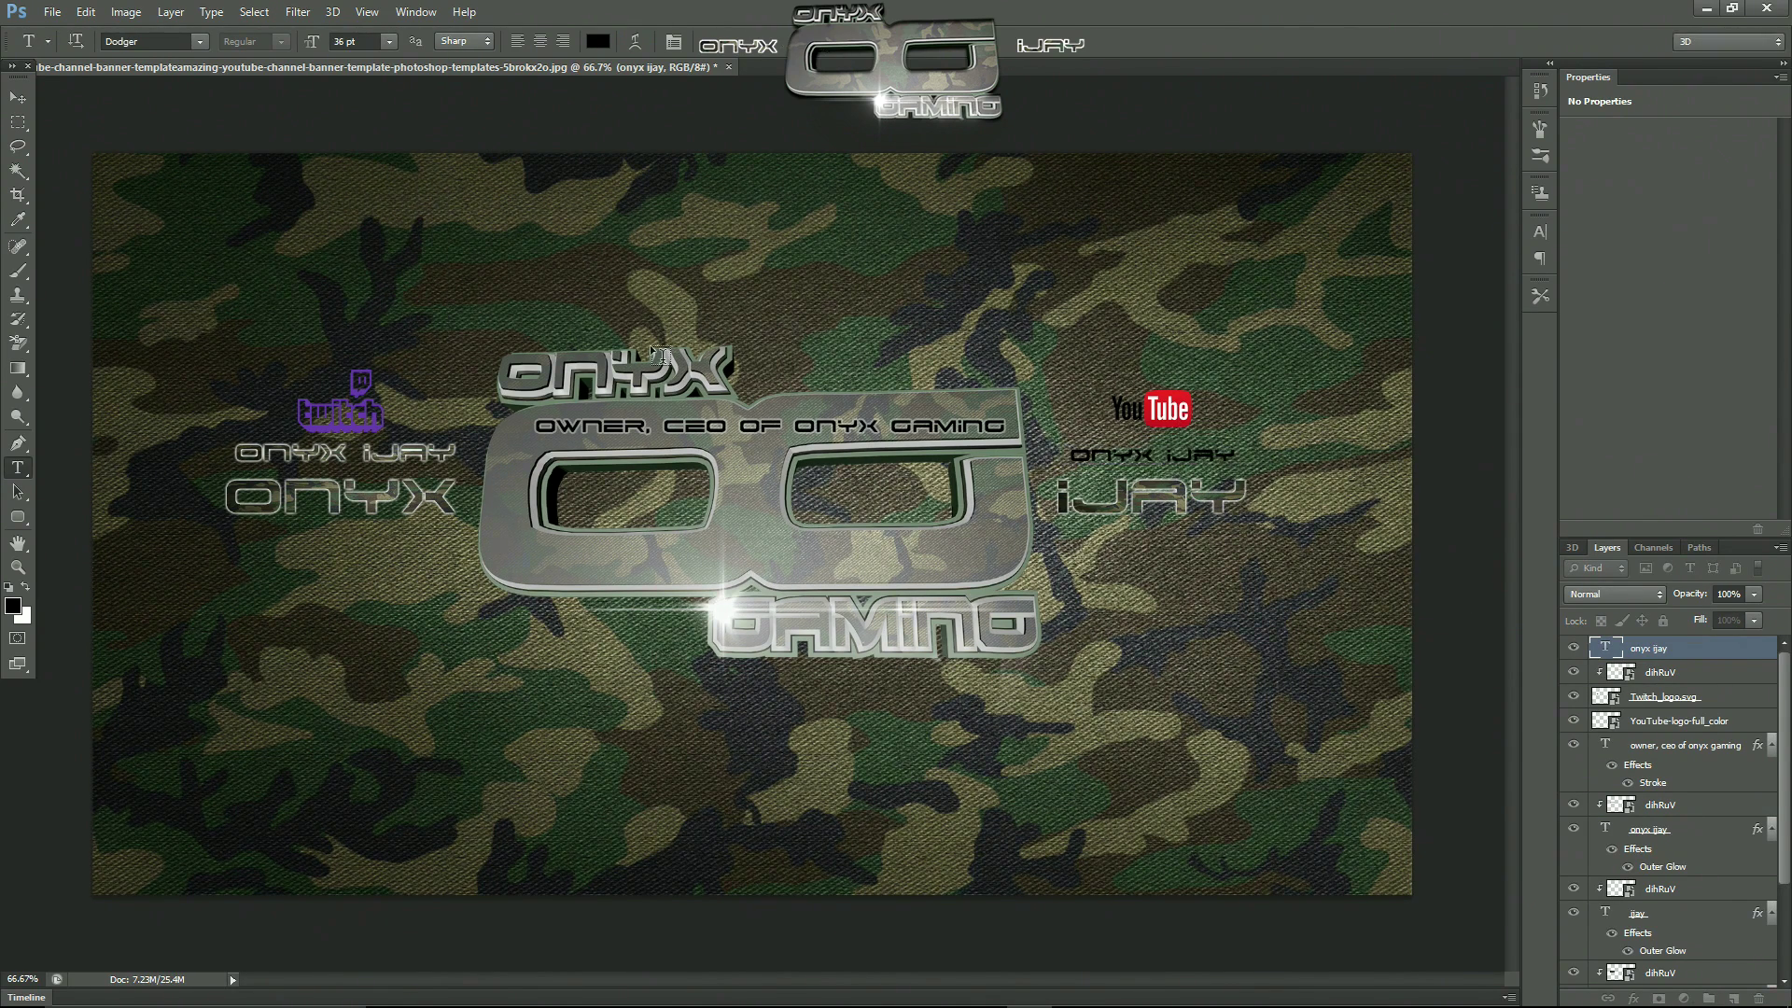
# Resize the Twitch-side 'onyx ijay' text to 36 pt
pyautogui.doubleClick(1605, 829)
pyautogui.click(388, 42)
pyautogui.click(363, 294)
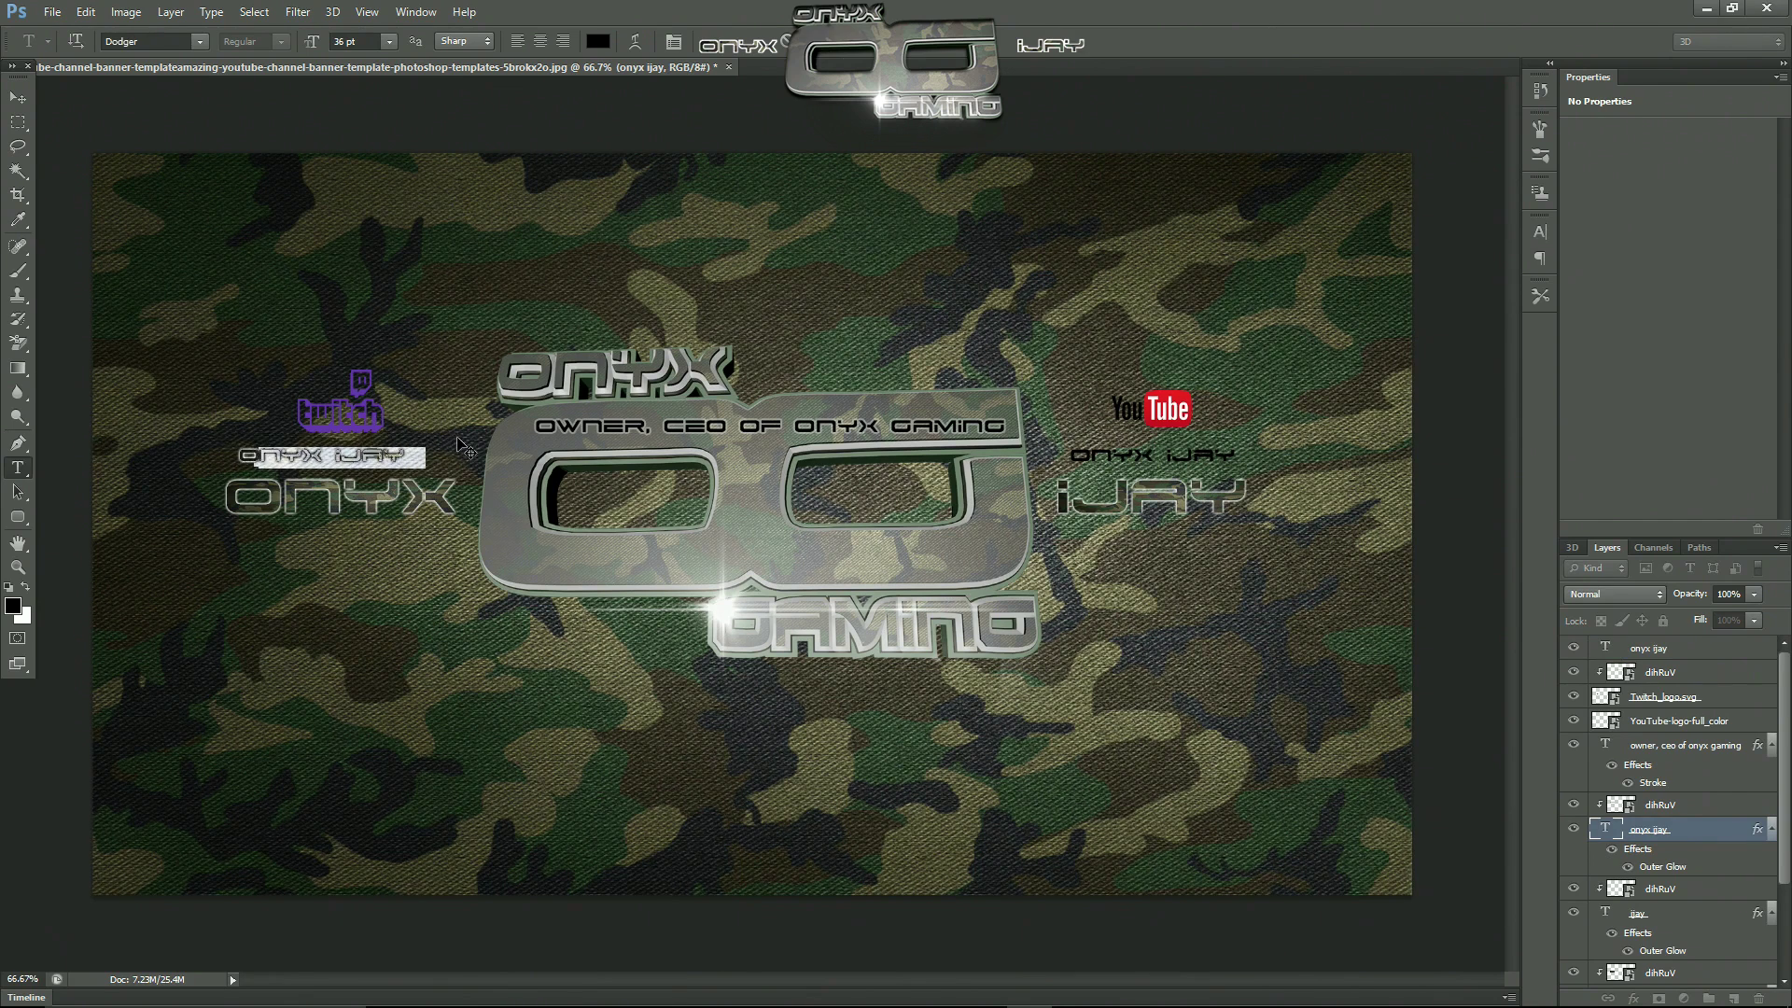
# Nudge both 'onyx ijay' texts and the YouTube logo into final position
pyautogui.click(22, 97)
pyautogui.moveTo(377, 457); pyautogui.dragTo(377, 450)
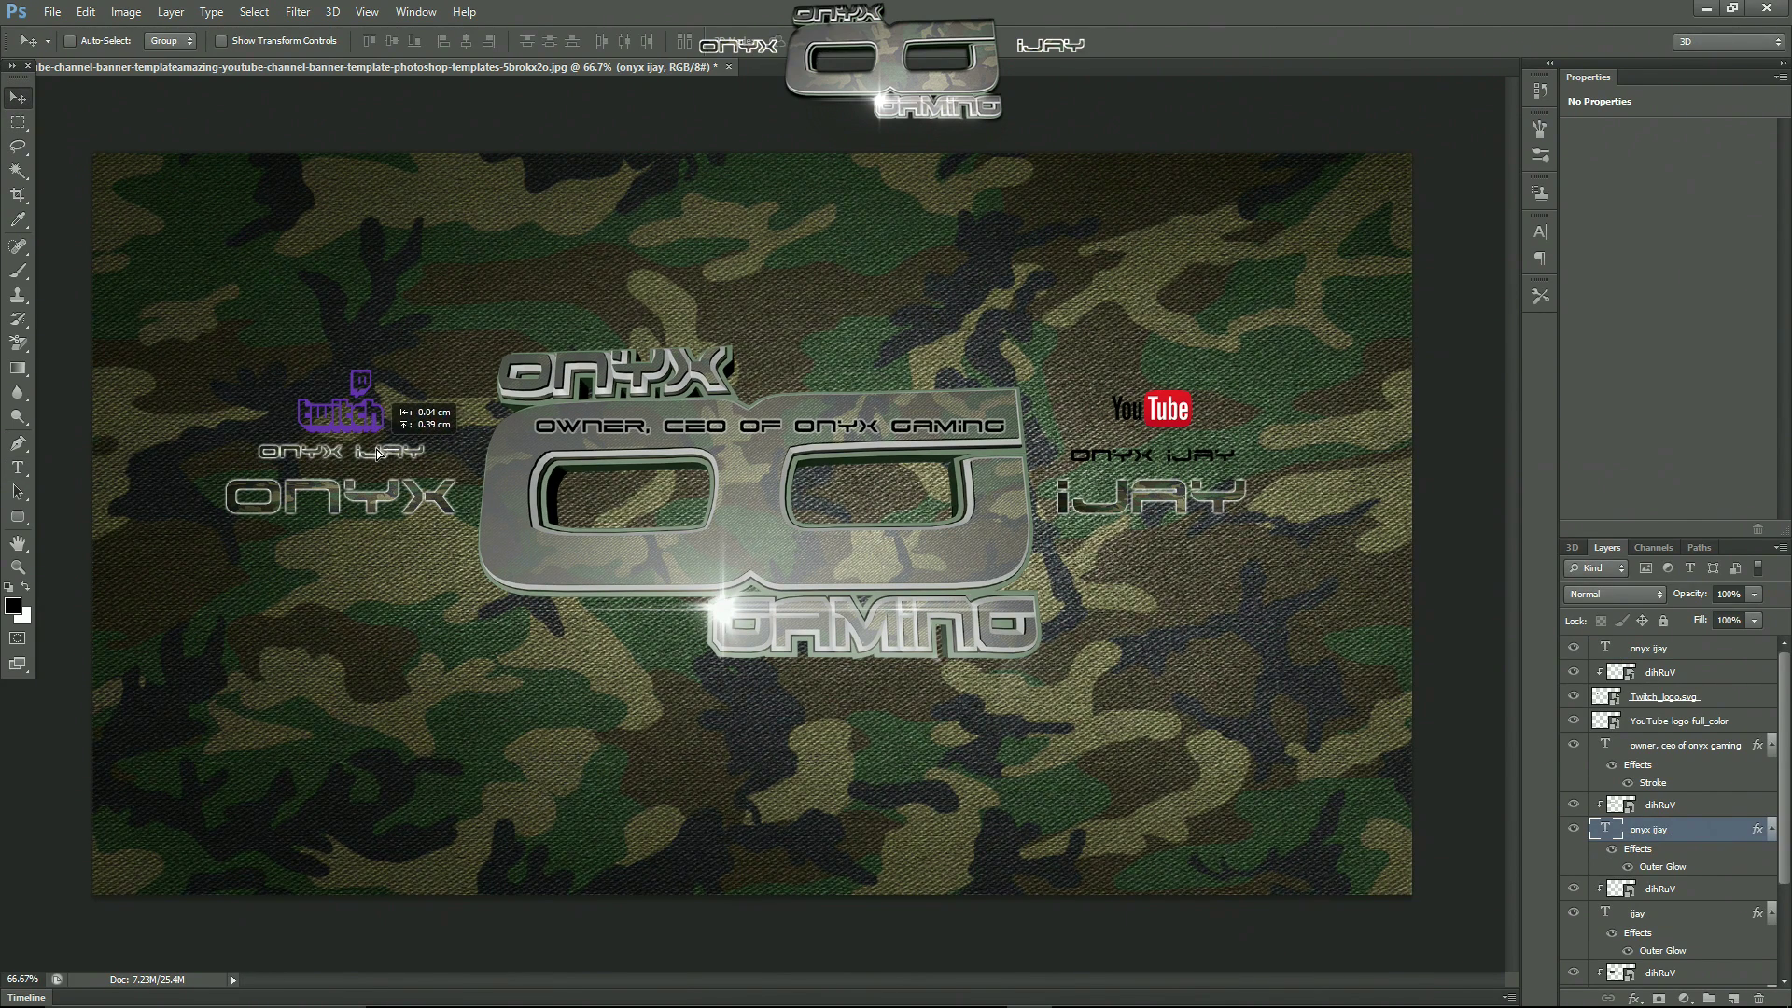
pyautogui.click(1644, 653)
pyautogui.moveTo(1160, 461); pyautogui.dragTo(1164, 428)
pyautogui.click(1661, 720)
# Place the camo image again and size it over the right name text
pyautogui.click(53, 11)
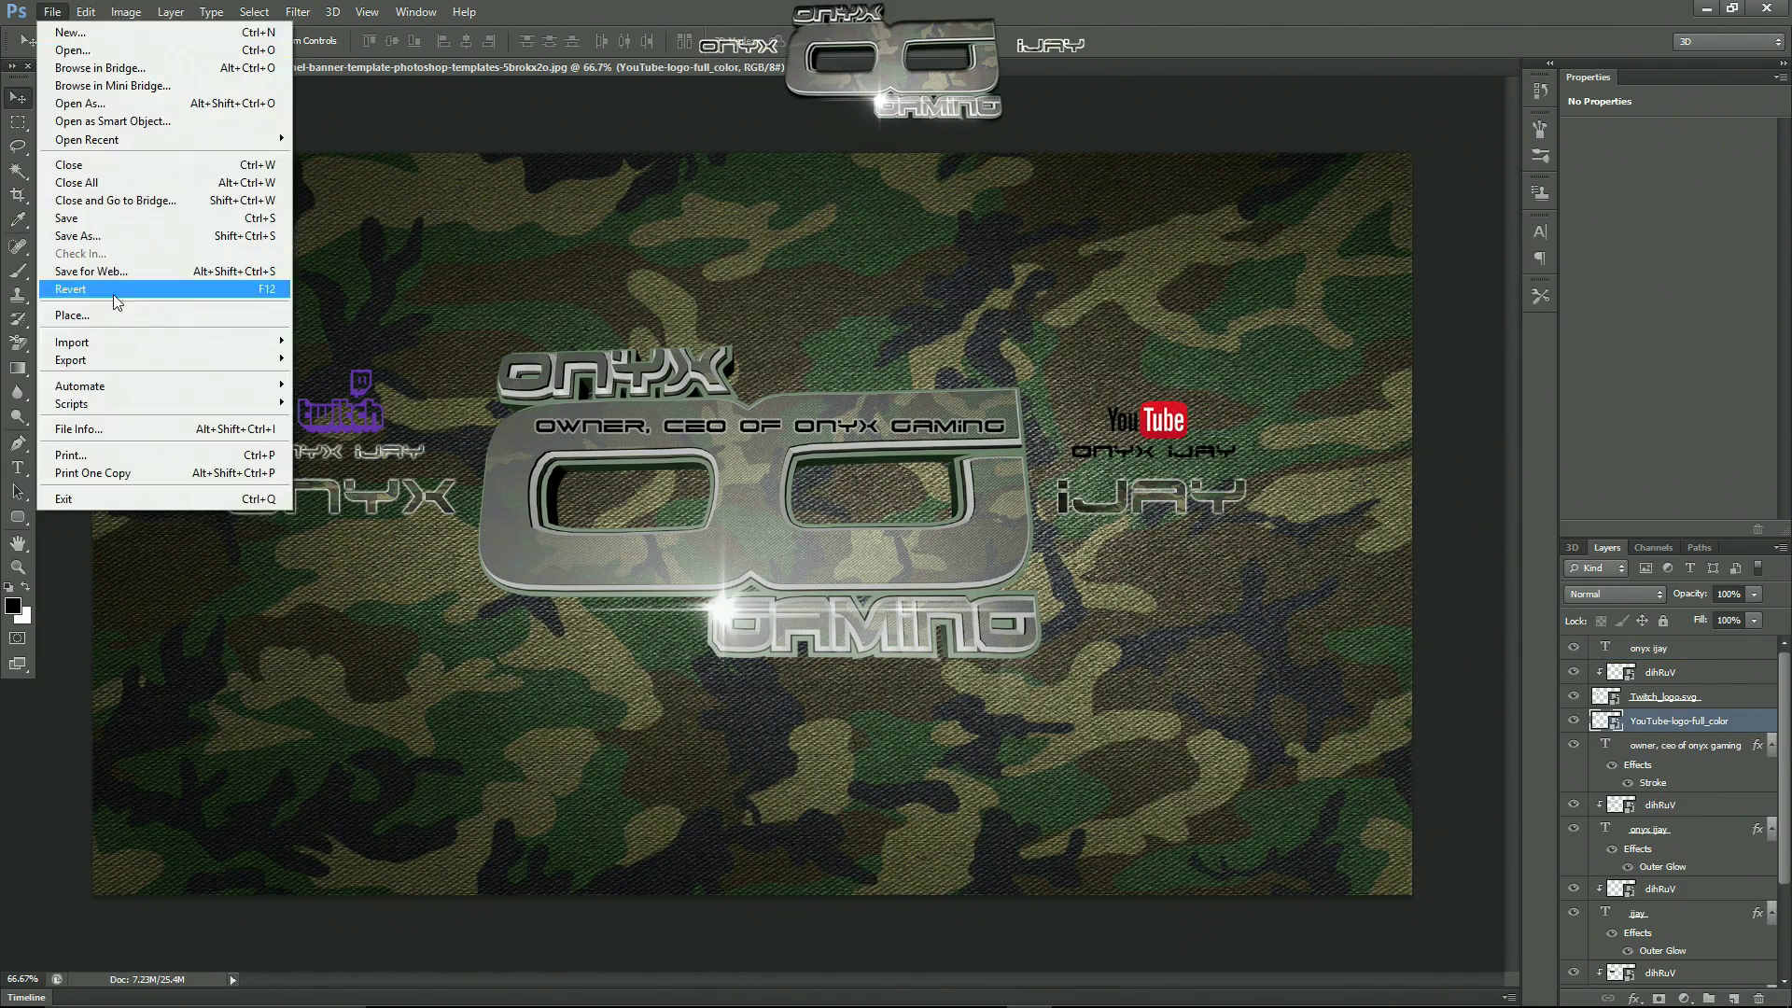
pyautogui.click(93, 272)
pyautogui.scroll(-10, 653, 373)
pyautogui.press('Escape')
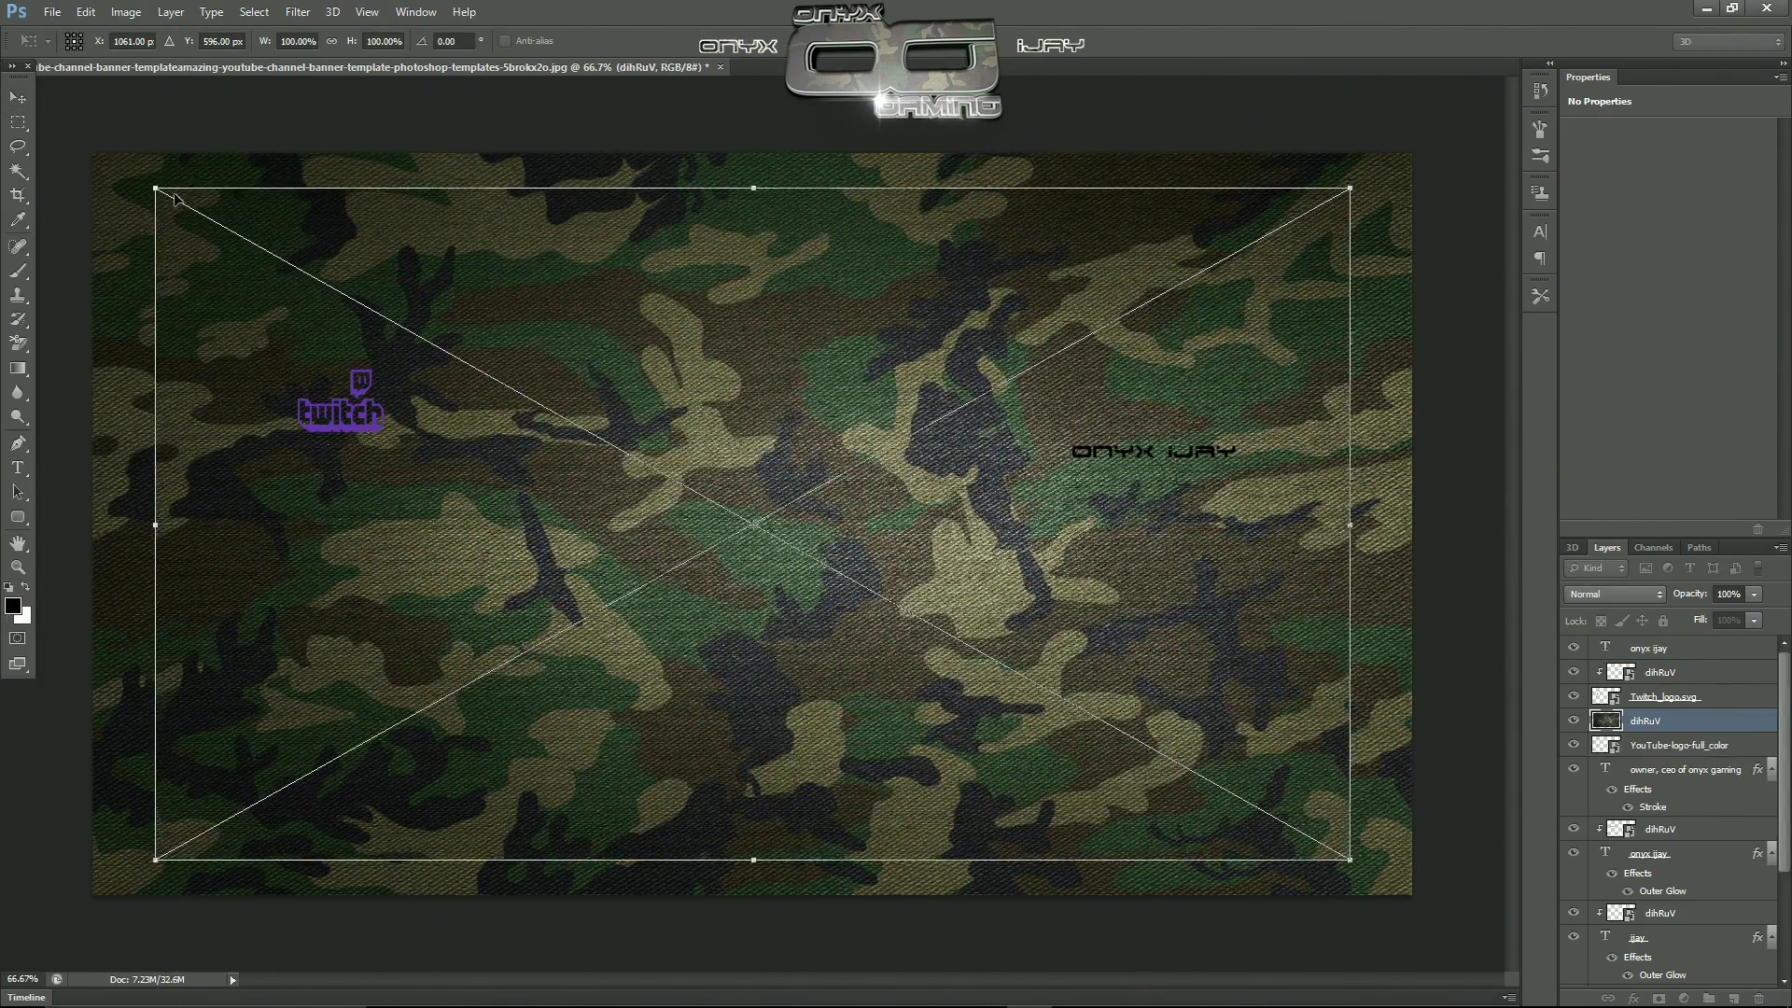
pyautogui.moveTo(152, 184); pyautogui.dragTo(1058, 438)
pyautogui.hotkey('ctrl', 'z')
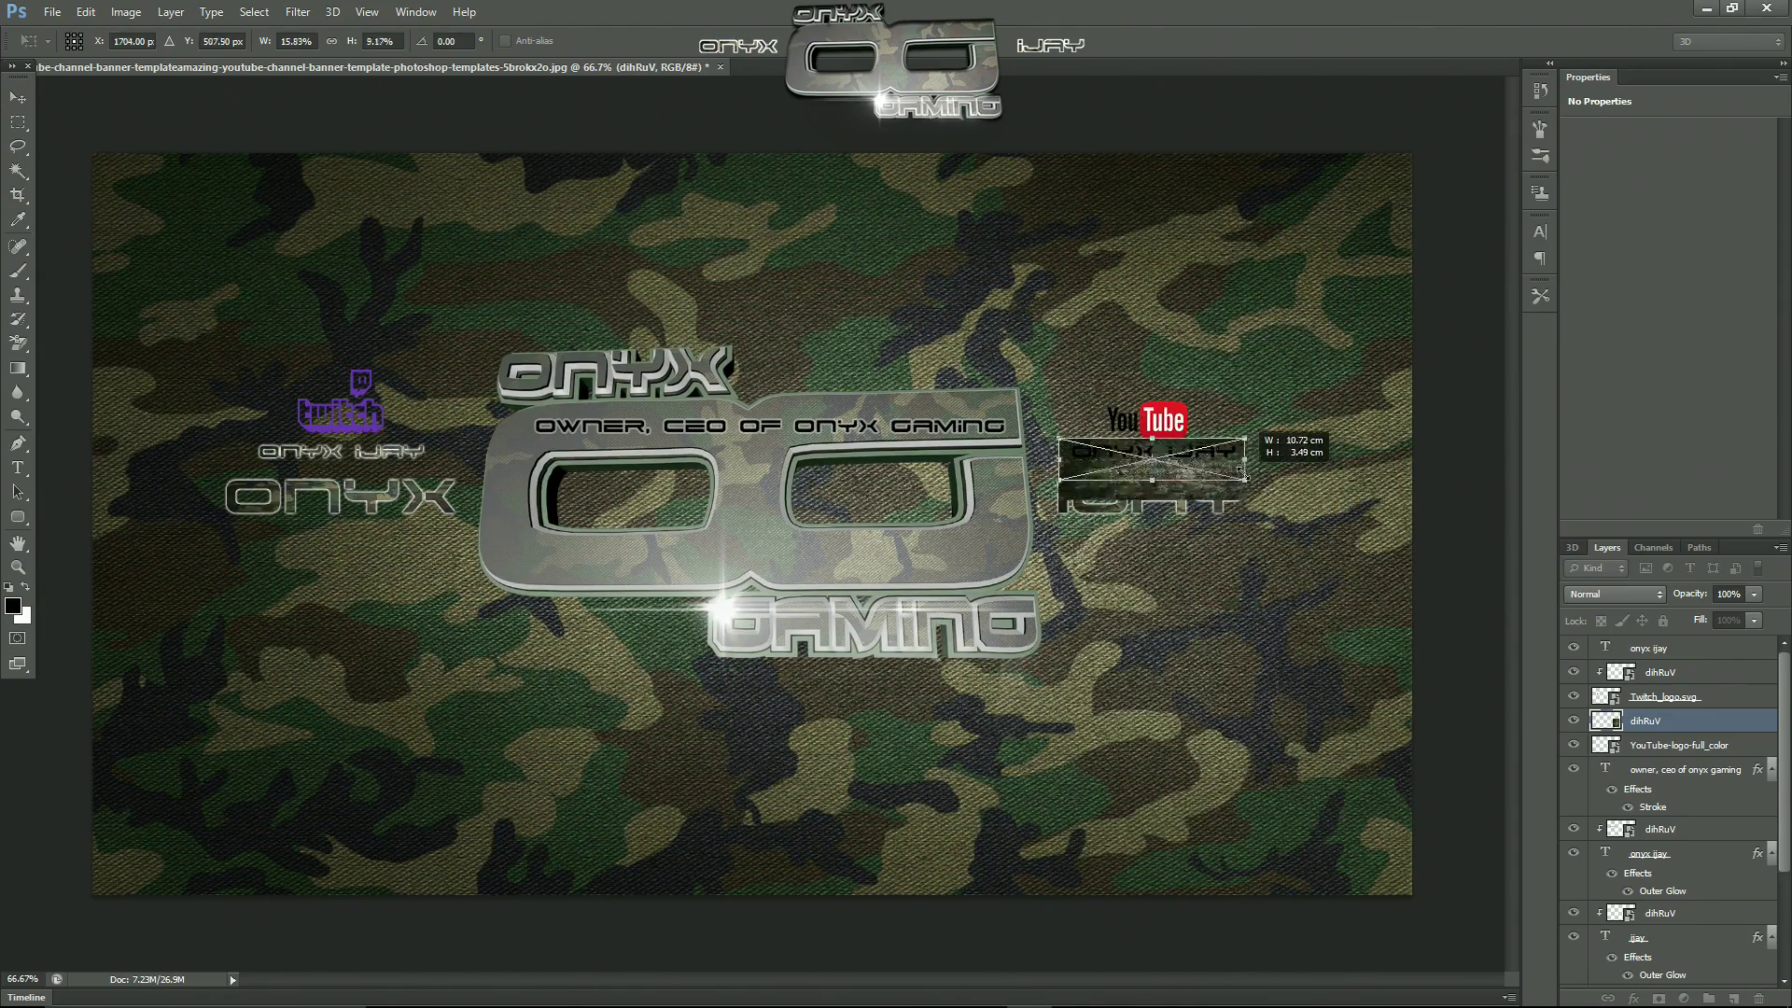
pyautogui.press('Return')
# Move the camo layer above the right 'onyx ijay' and clip it to that text
pyautogui.rightClick(1660, 720)
pyautogui.click(1579, 580)
pyautogui.moveTo(1660, 719); pyautogui.dragTo(1660, 653)
pyautogui.rightClick(1660, 668)
pyautogui.click(1493, 573)
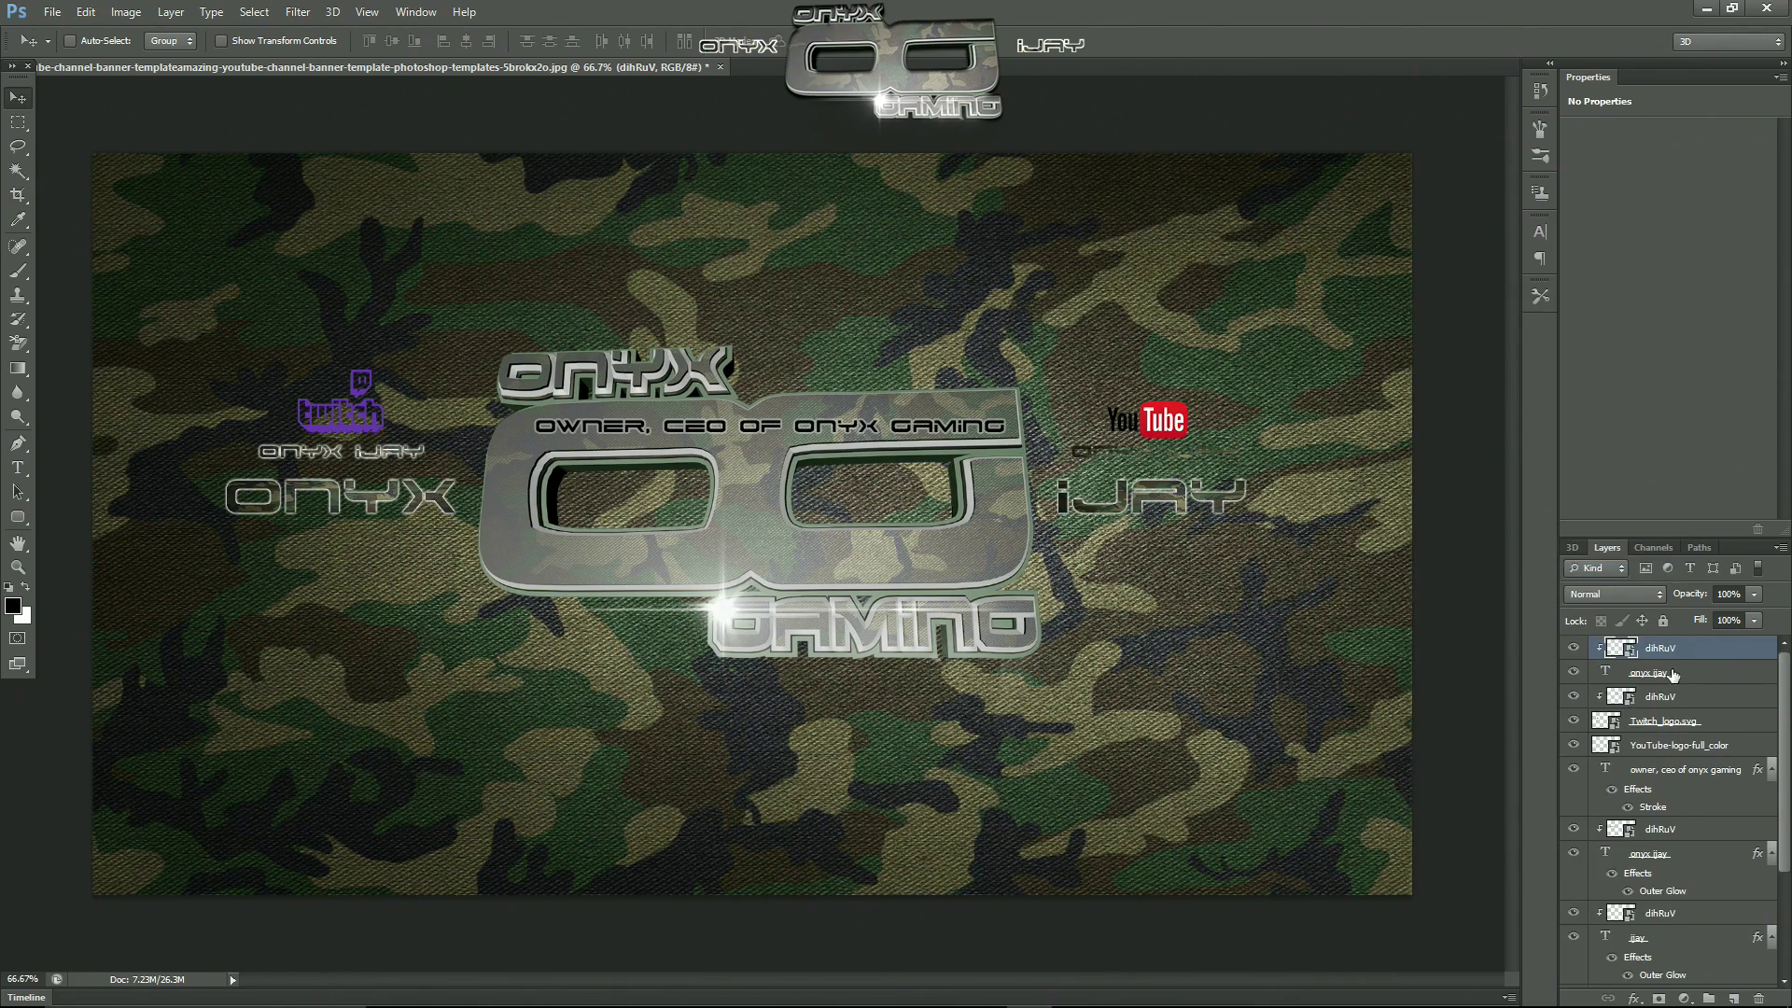
# Give the right 'onyx ijay' a white Outer Glow layer style
pyautogui.rightClick(1650, 672)
pyautogui.click(1474, 280)
pyautogui.click(865, 832)
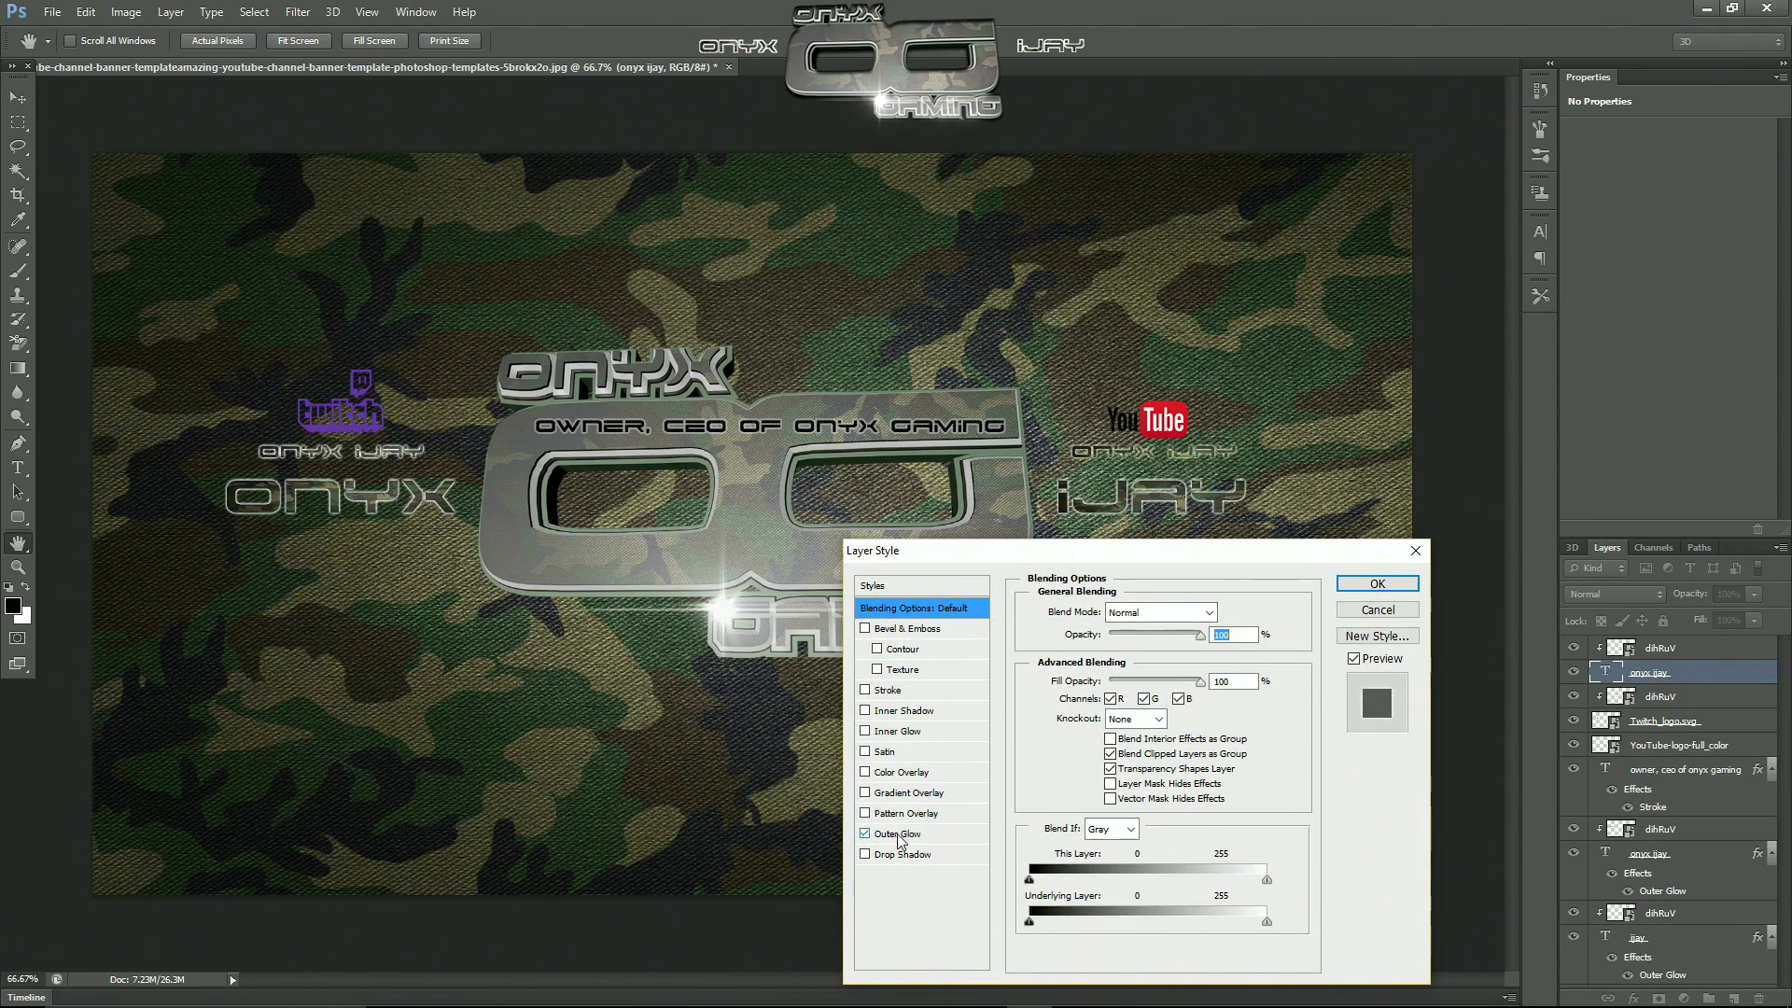
pyautogui.click(898, 833)
pyautogui.click(1076, 678)
pyautogui.click(885, 172)
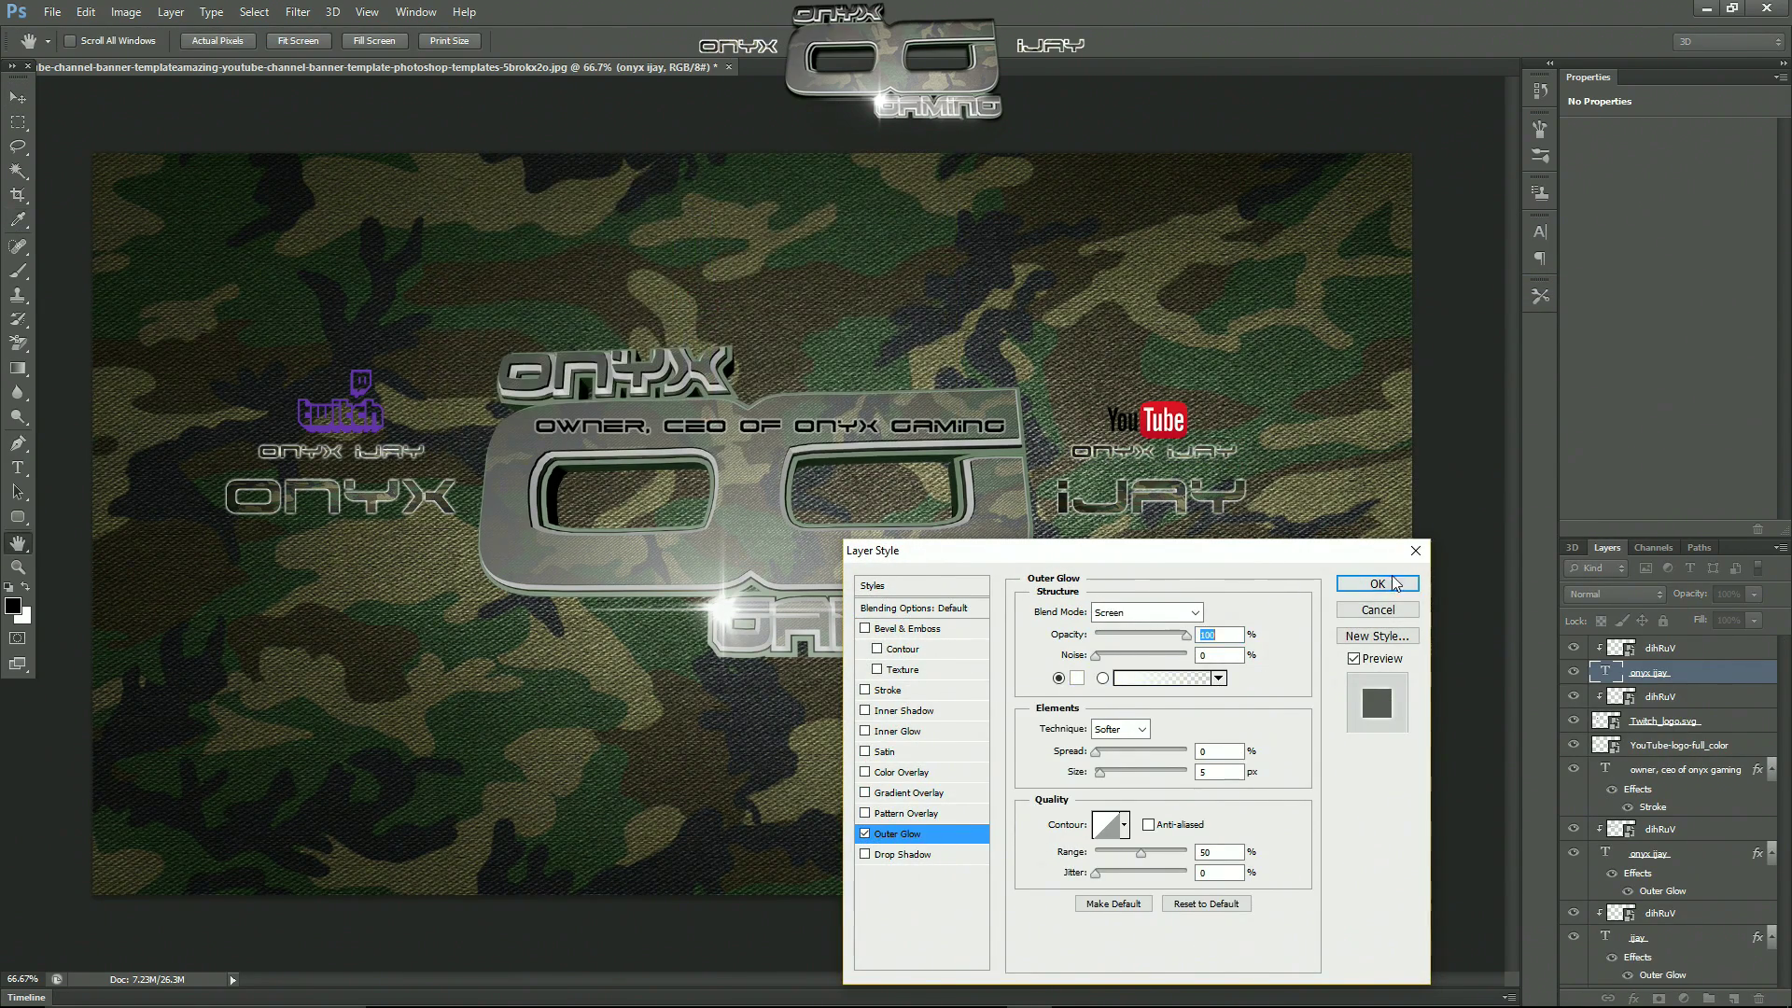
pyautogui.click(1376, 583)
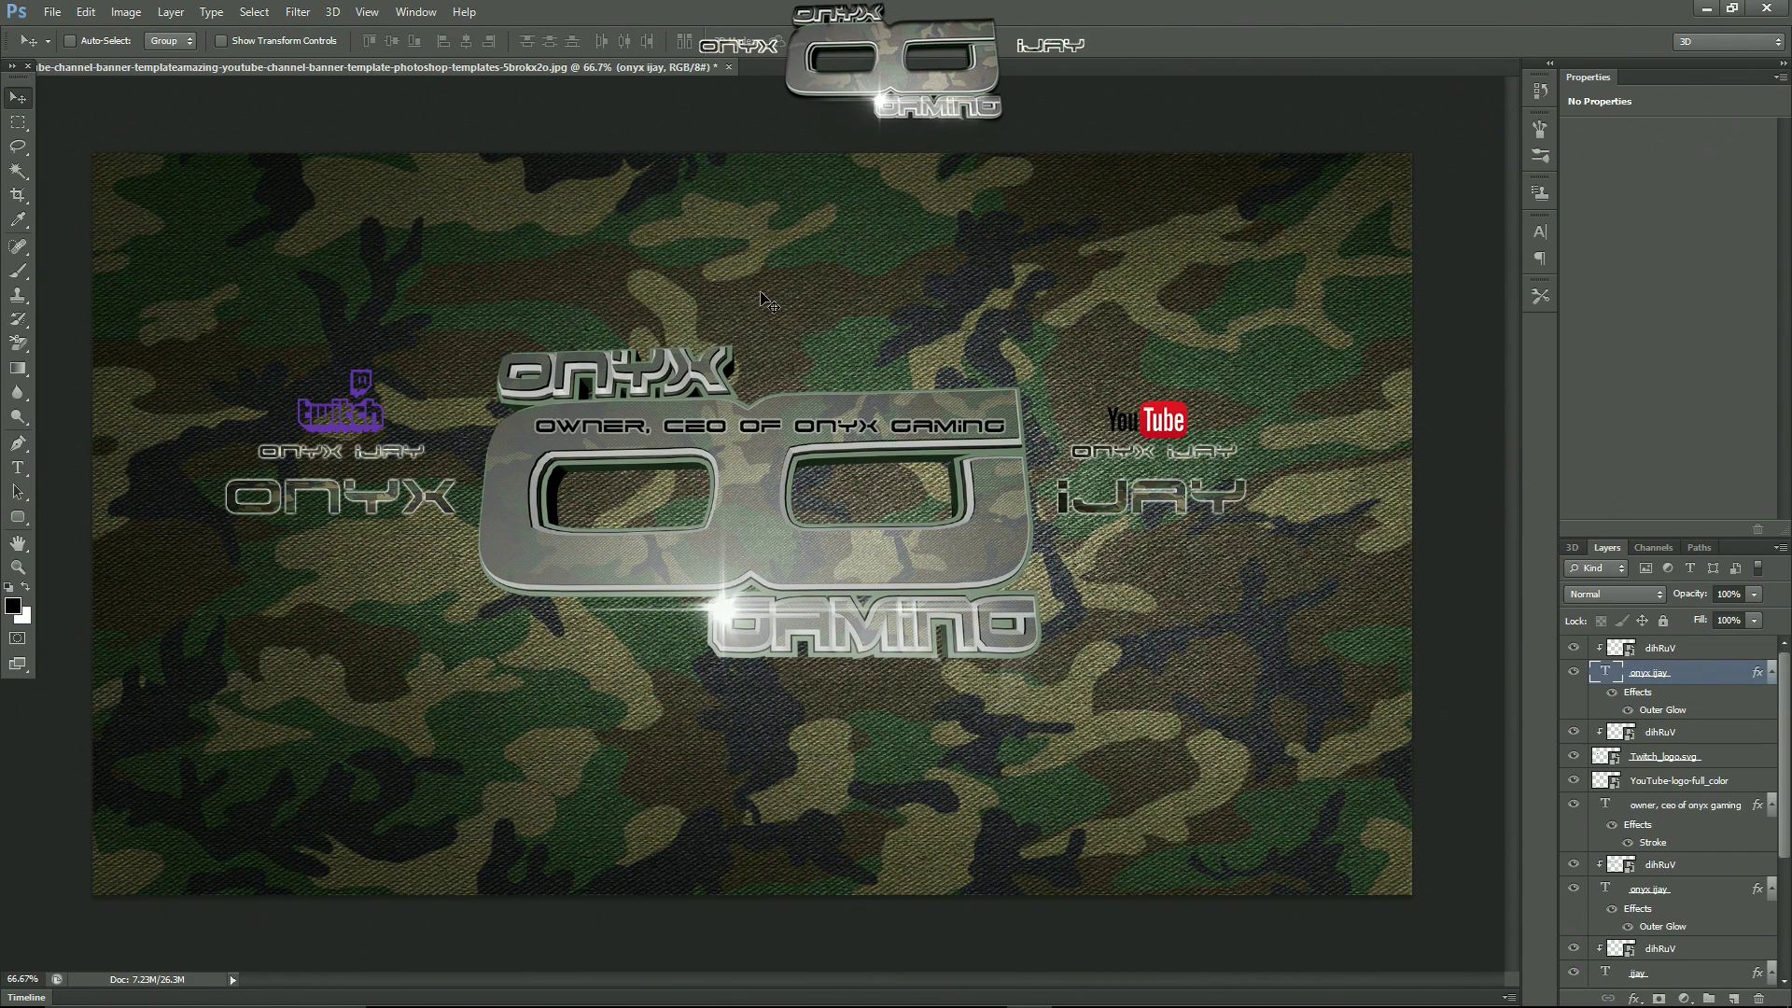
pyautogui.click(20, 469)
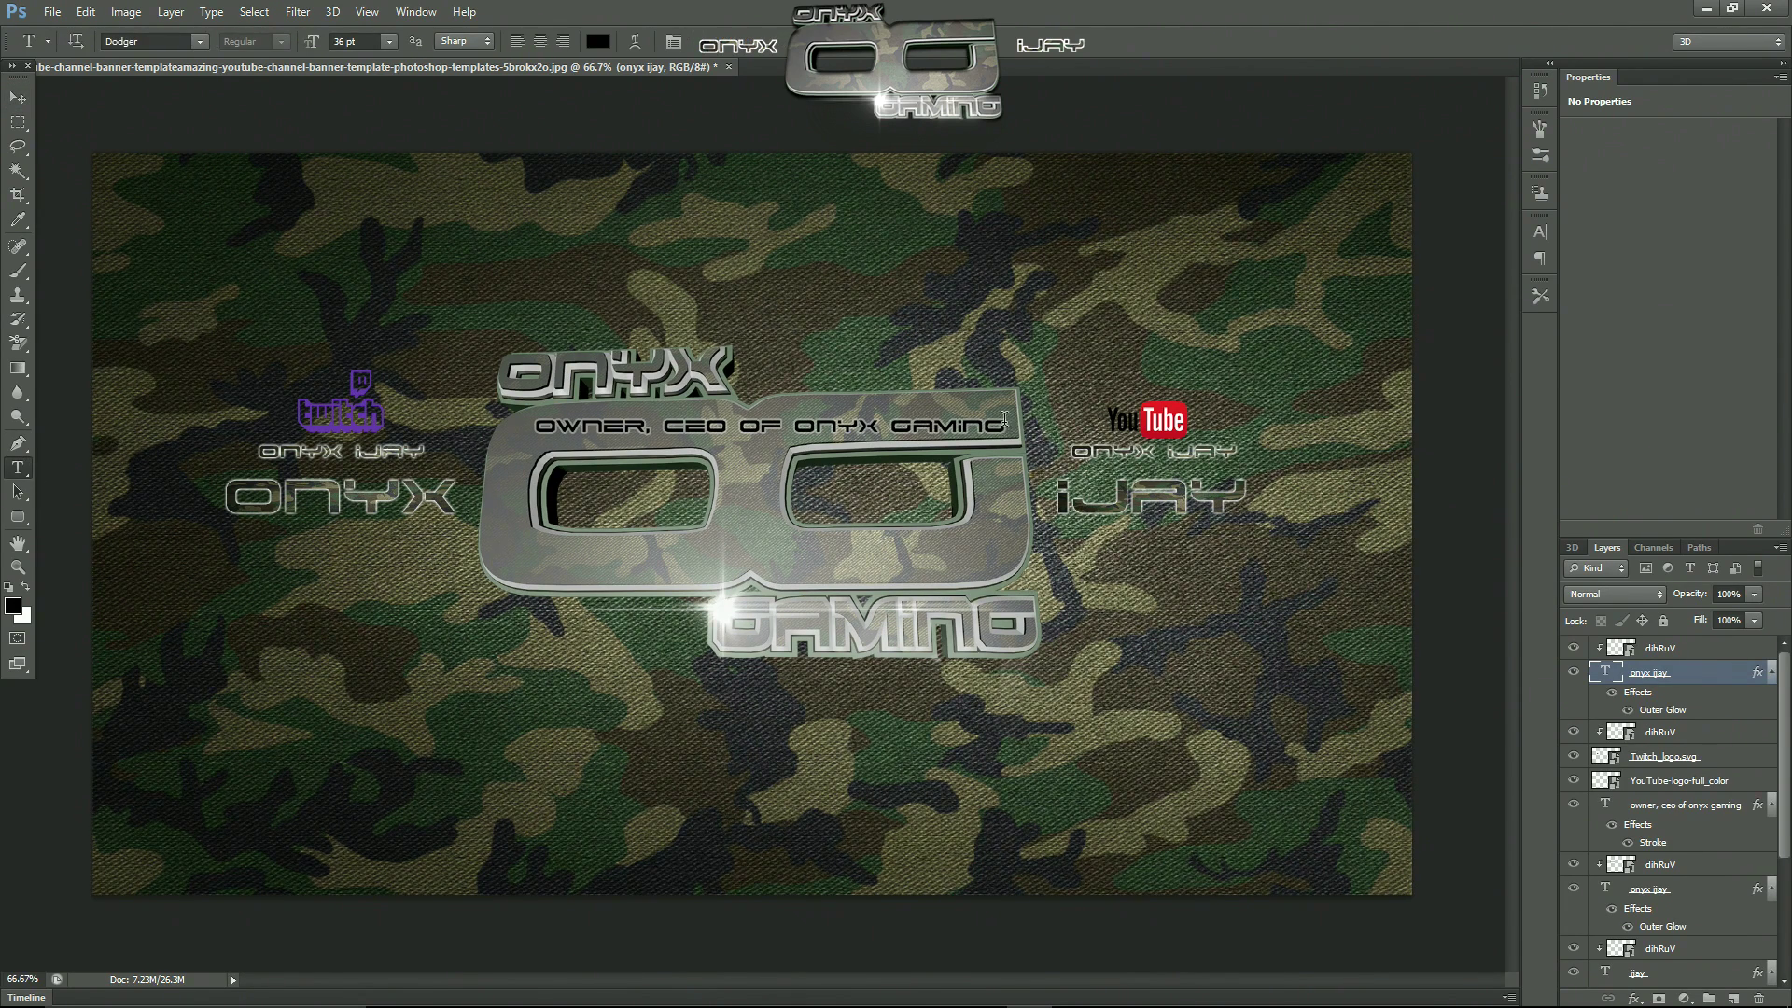
# Replace the tagline's ending with the team's social handle and set the whole tagline to 30 pt
pyautogui.click(1005, 429)
pyautogui.press('BackSpace')
pyautogui.press('BackSpace')
pyautogui.press('BackSpace')
pyautogui.write('@')
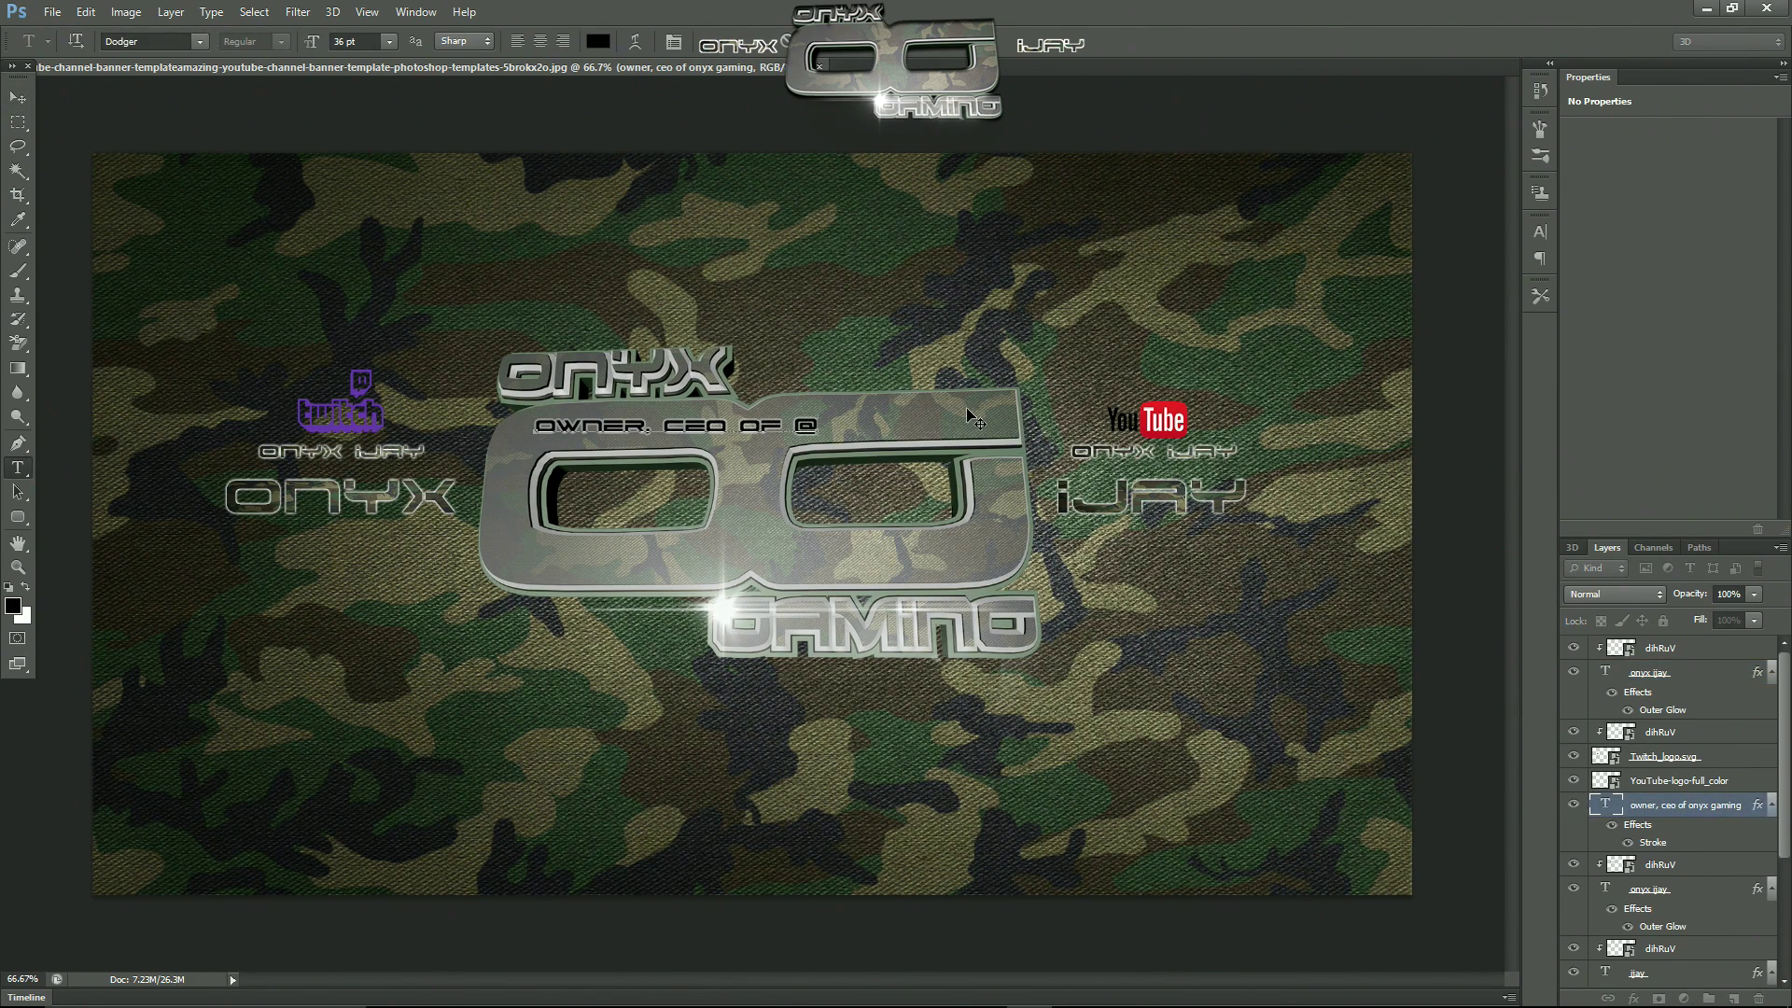
pyautogui.write('onyxesportseu')
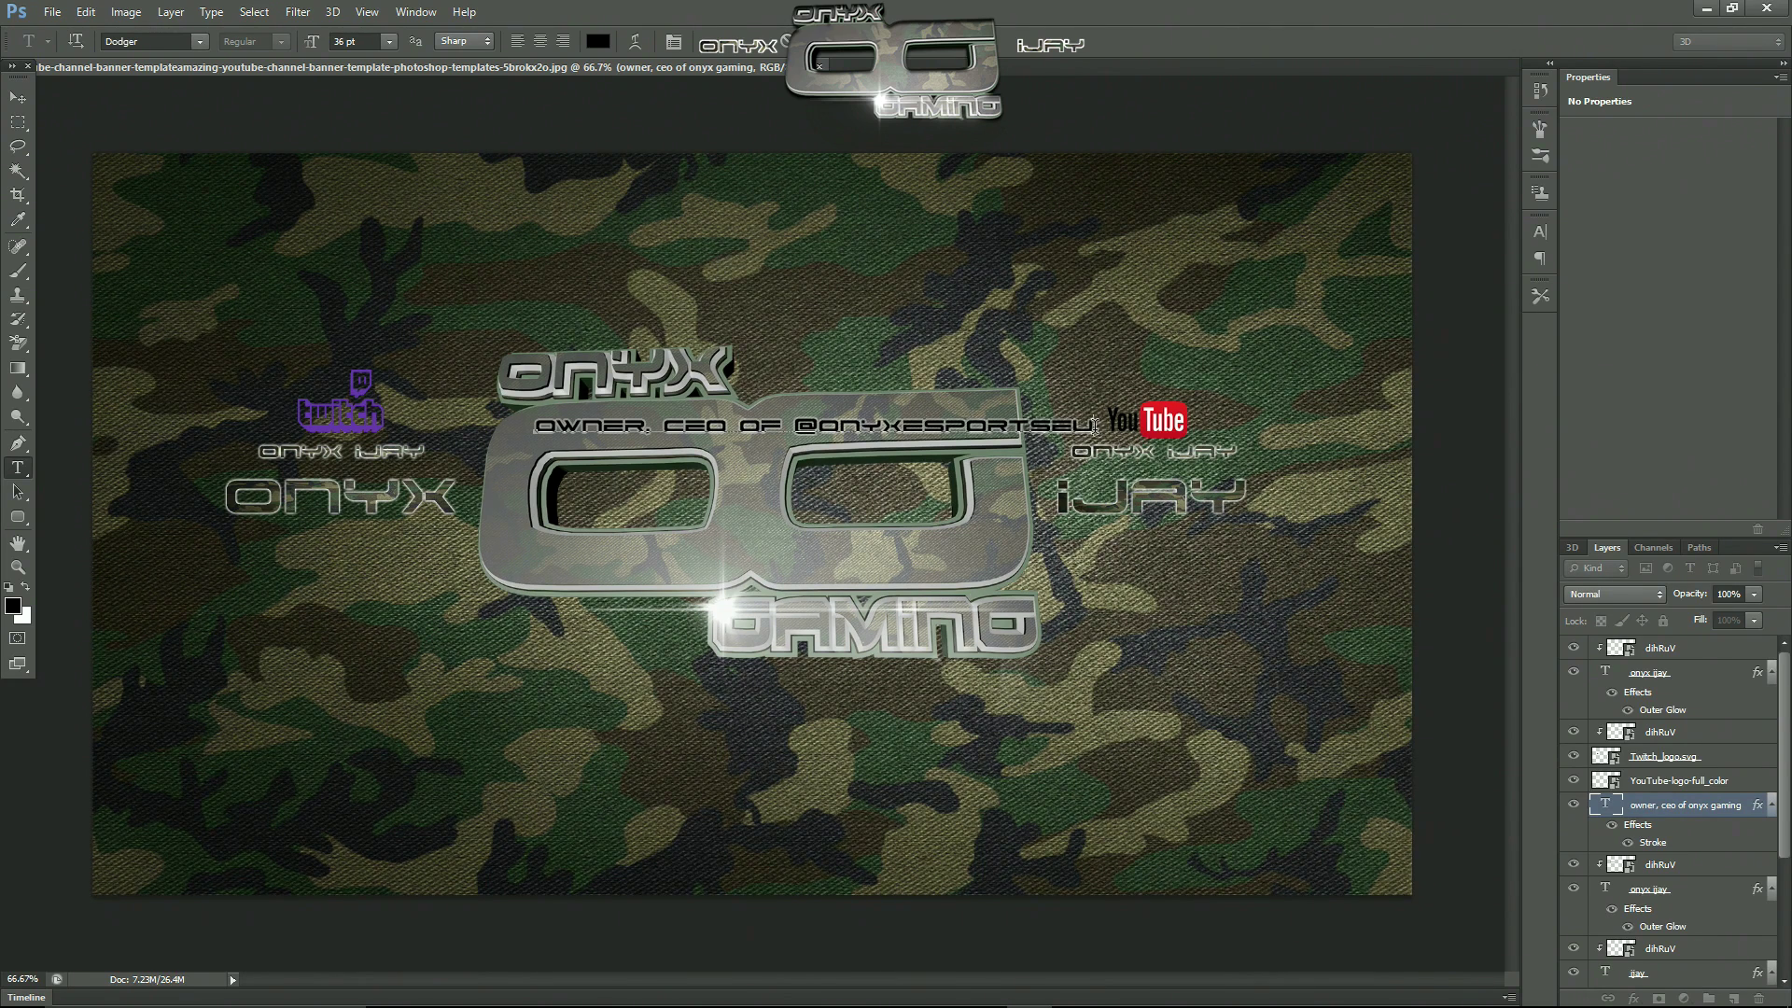
pyautogui.hotkey('ctrl', 'a')
pyautogui.click(389, 41)
pyautogui.click(354, 268)
pyautogui.click(825, 54)
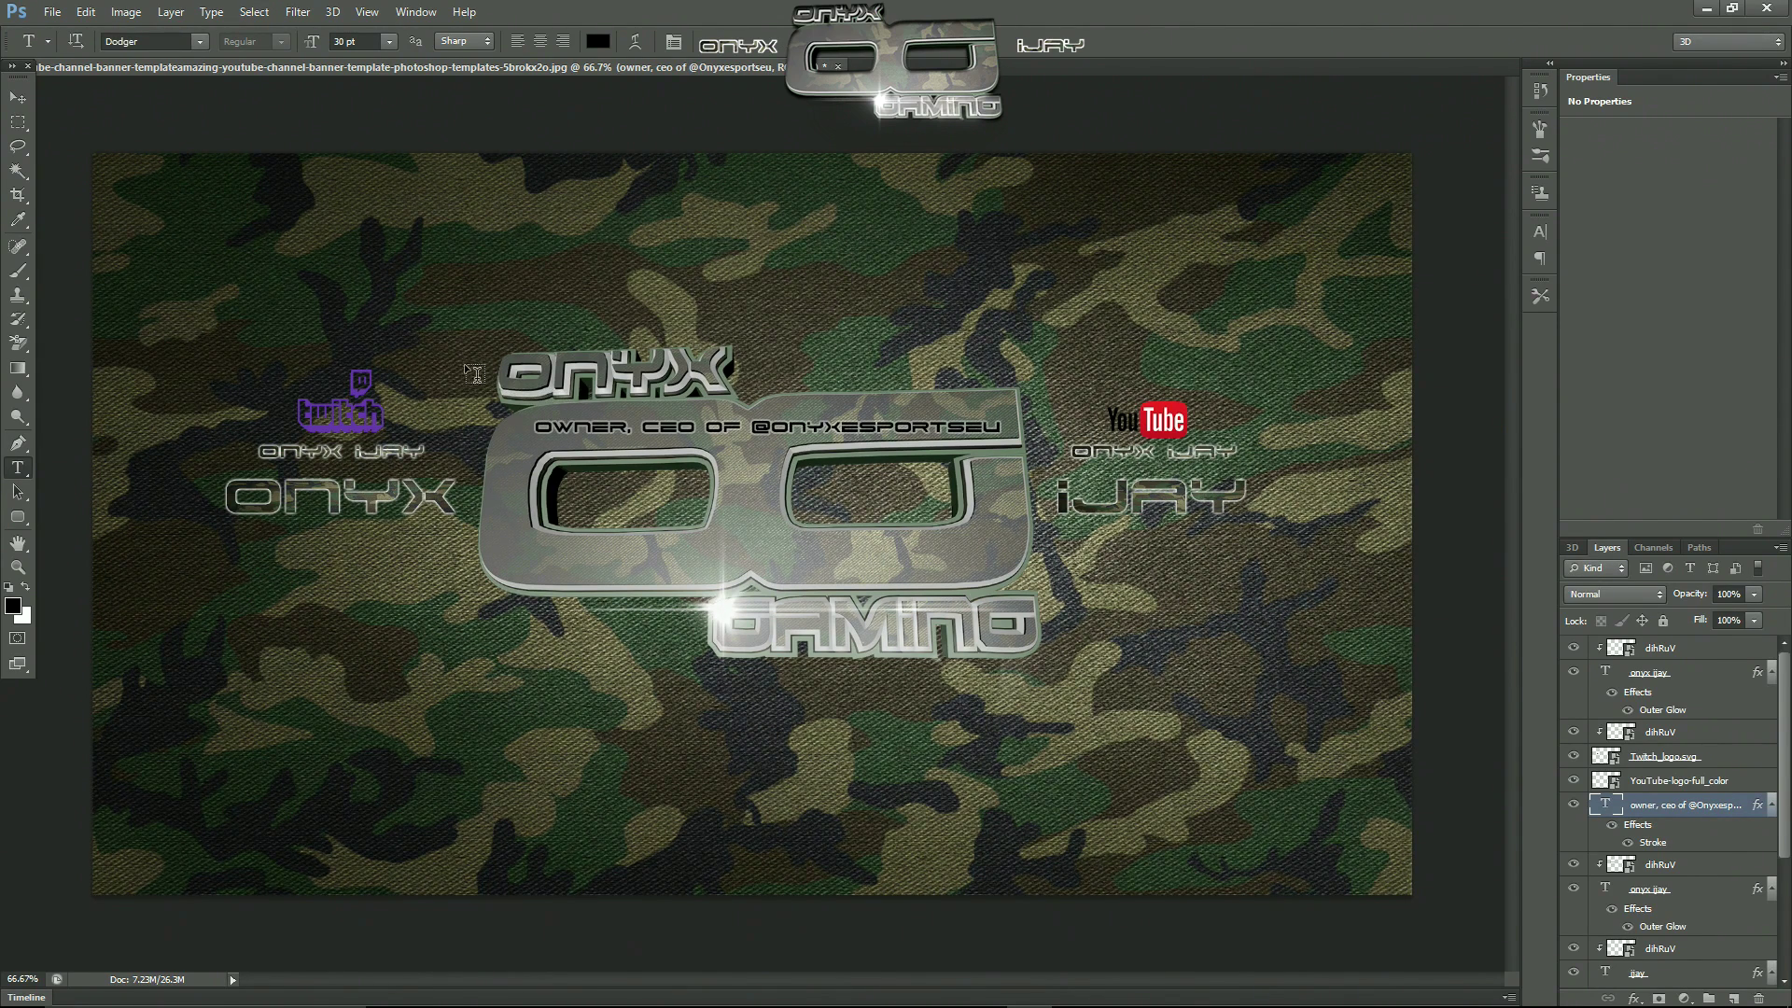
# Try a larger tagline size, then undo it
pyautogui.click(388, 41)
pyautogui.click(373, 349)
pyautogui.click(85, 11)
pyautogui.click(138, 63)
# Start a new text line at the bottom left, set to 72 pt white
pyautogui.click(158, 381)
pyautogui.click(388, 42)
pyautogui.click(383, 352)
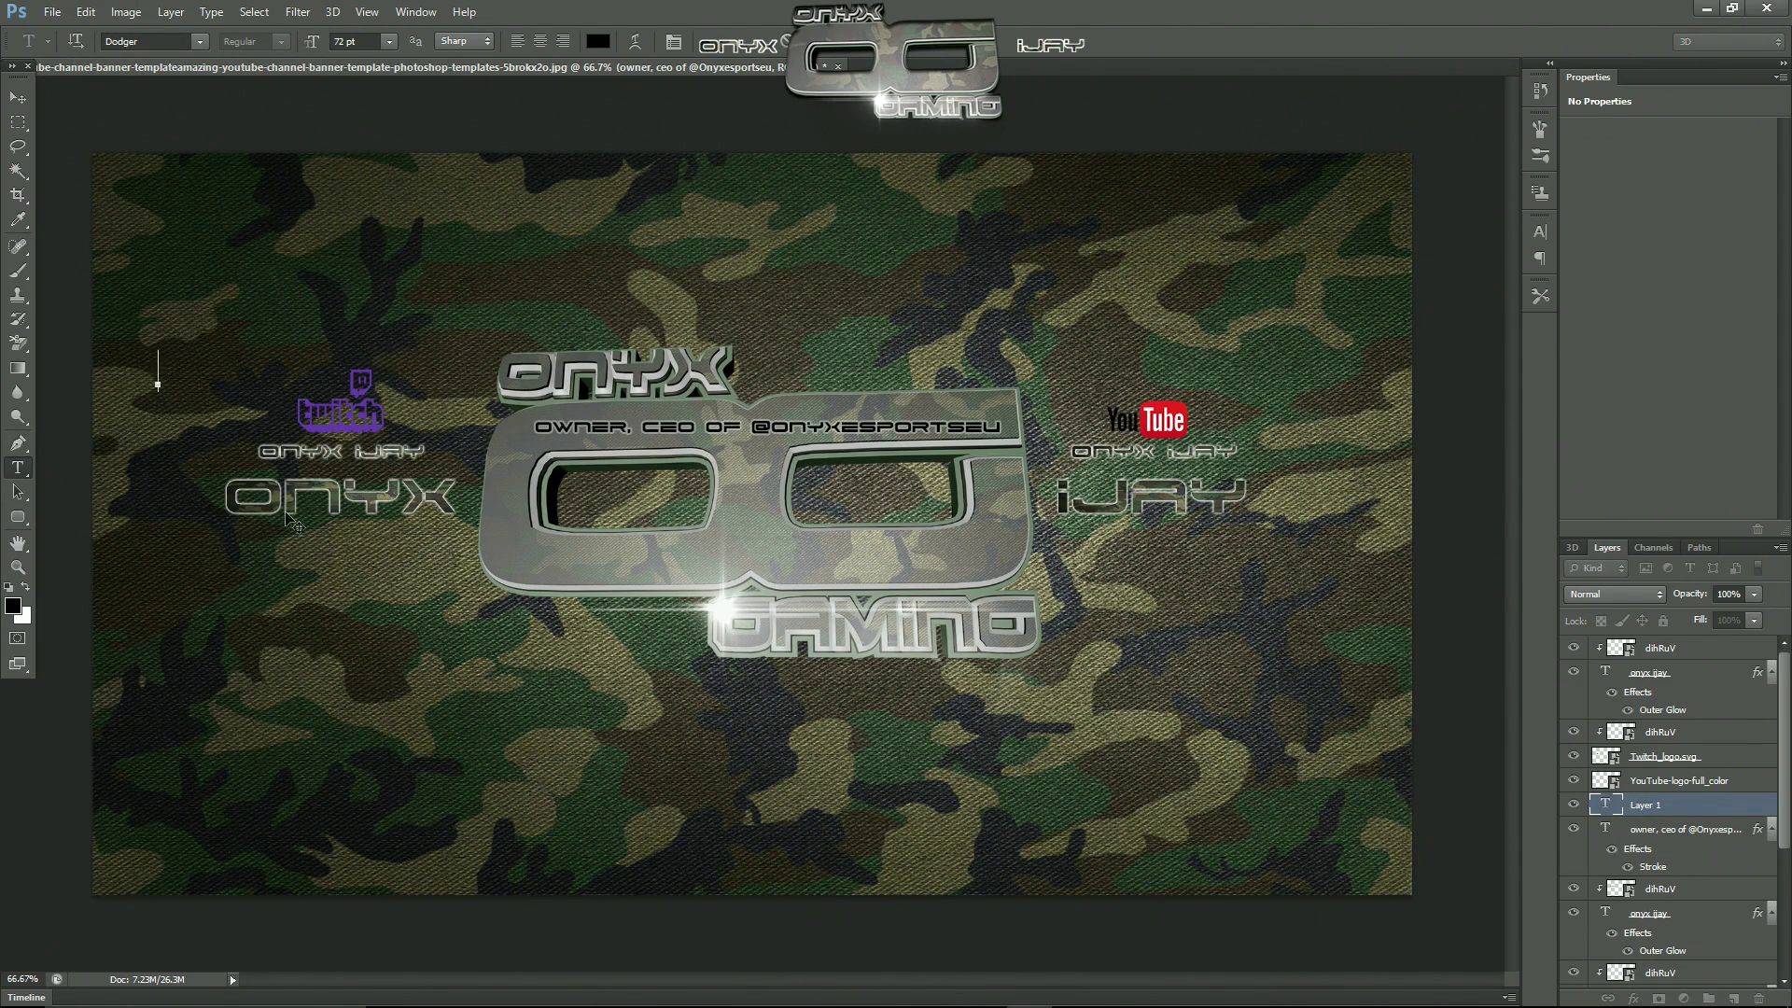
pyautogui.click(597, 41)
pyautogui.click(454, 191)
pyautogui.click(878, 177)
# Type 'leave a like if you enjoyed' and position the line along the bottom
pyautogui.write('eave a like')
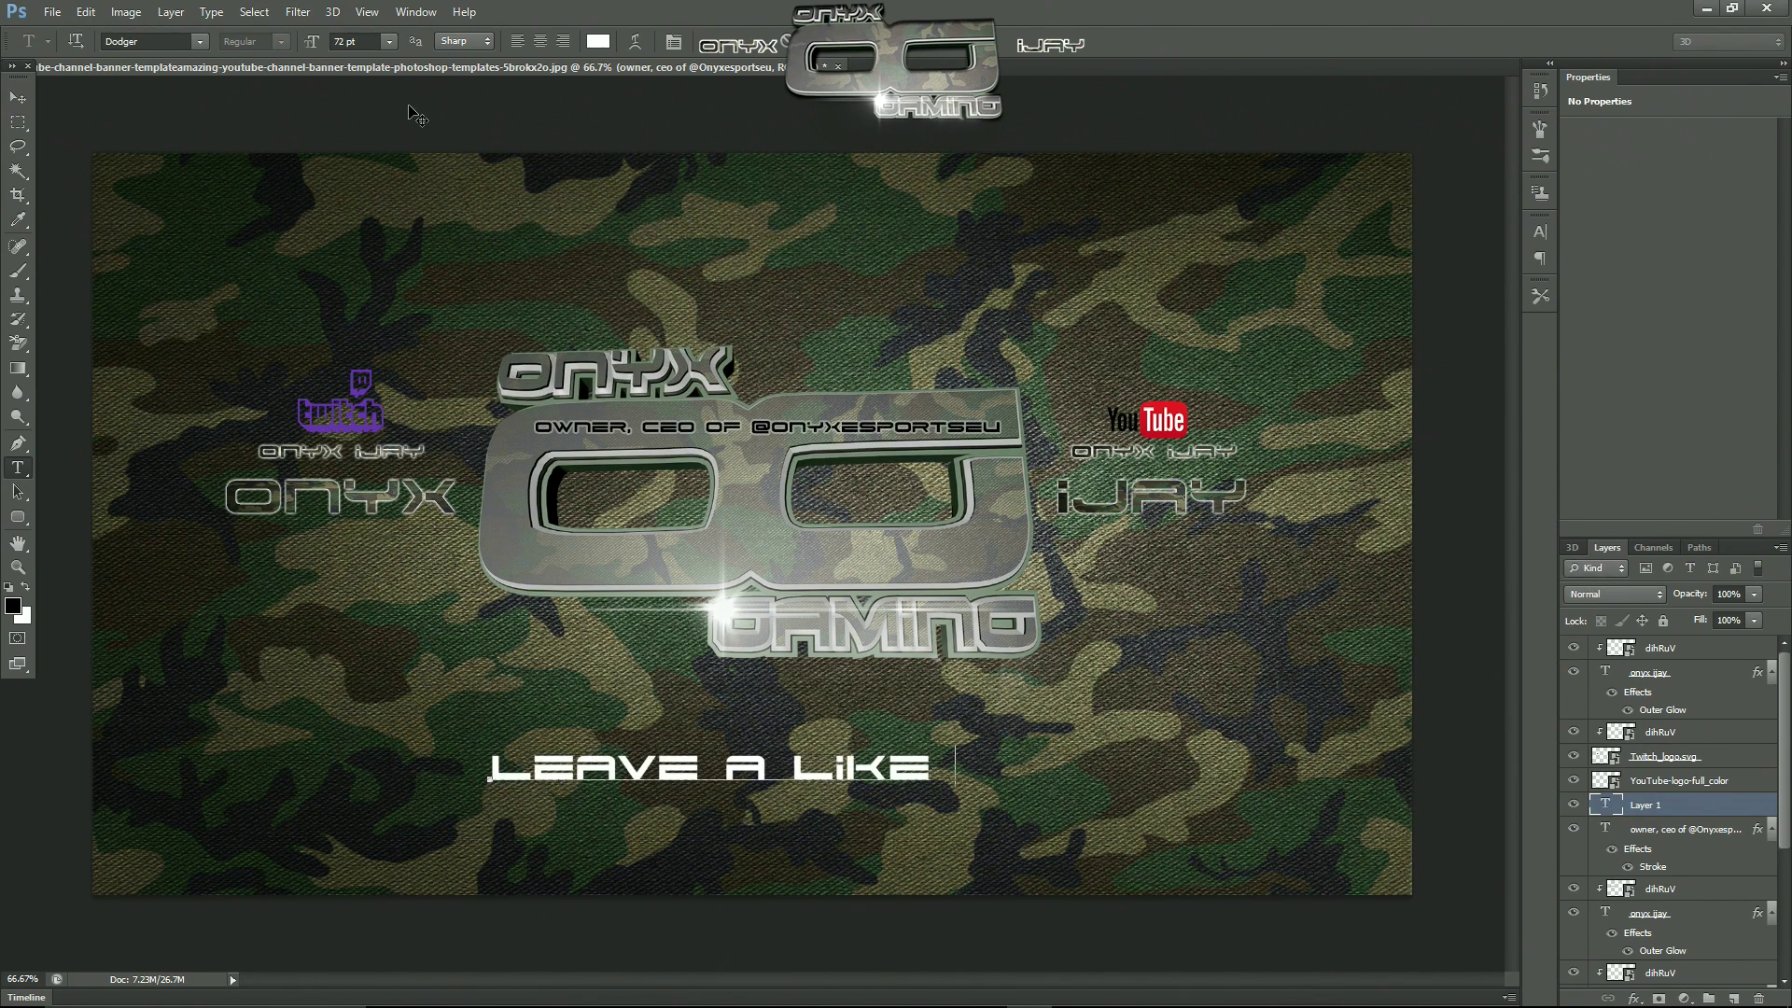
pyautogui.write(' if you enjoyed')
pyautogui.moveTo(659, 576); pyautogui.dragTo(416, 592)
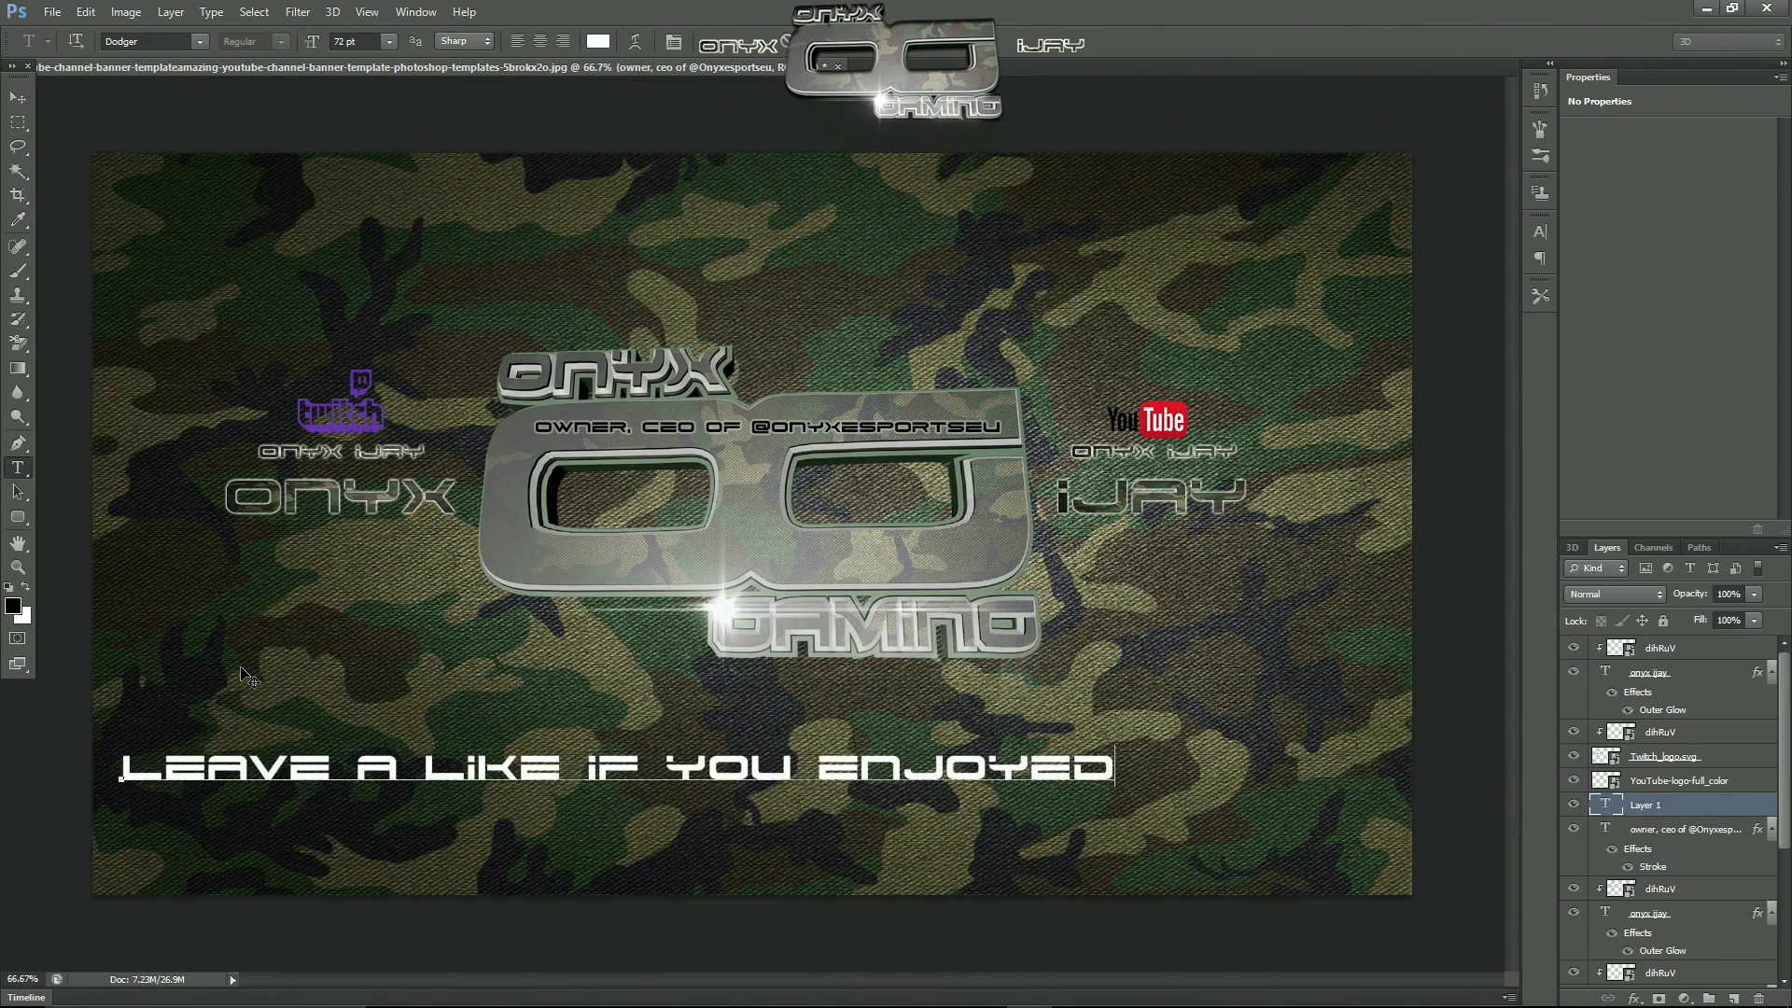
pyautogui.hotkey('ctrl', 'shift', 'Left')
pyautogui.hotkey('ctrl', 'shift', 'Left')
pyautogui.hotkey('ctrl', 'shift', 'Left')
pyautogui.hotkey('ctrl', 'a')
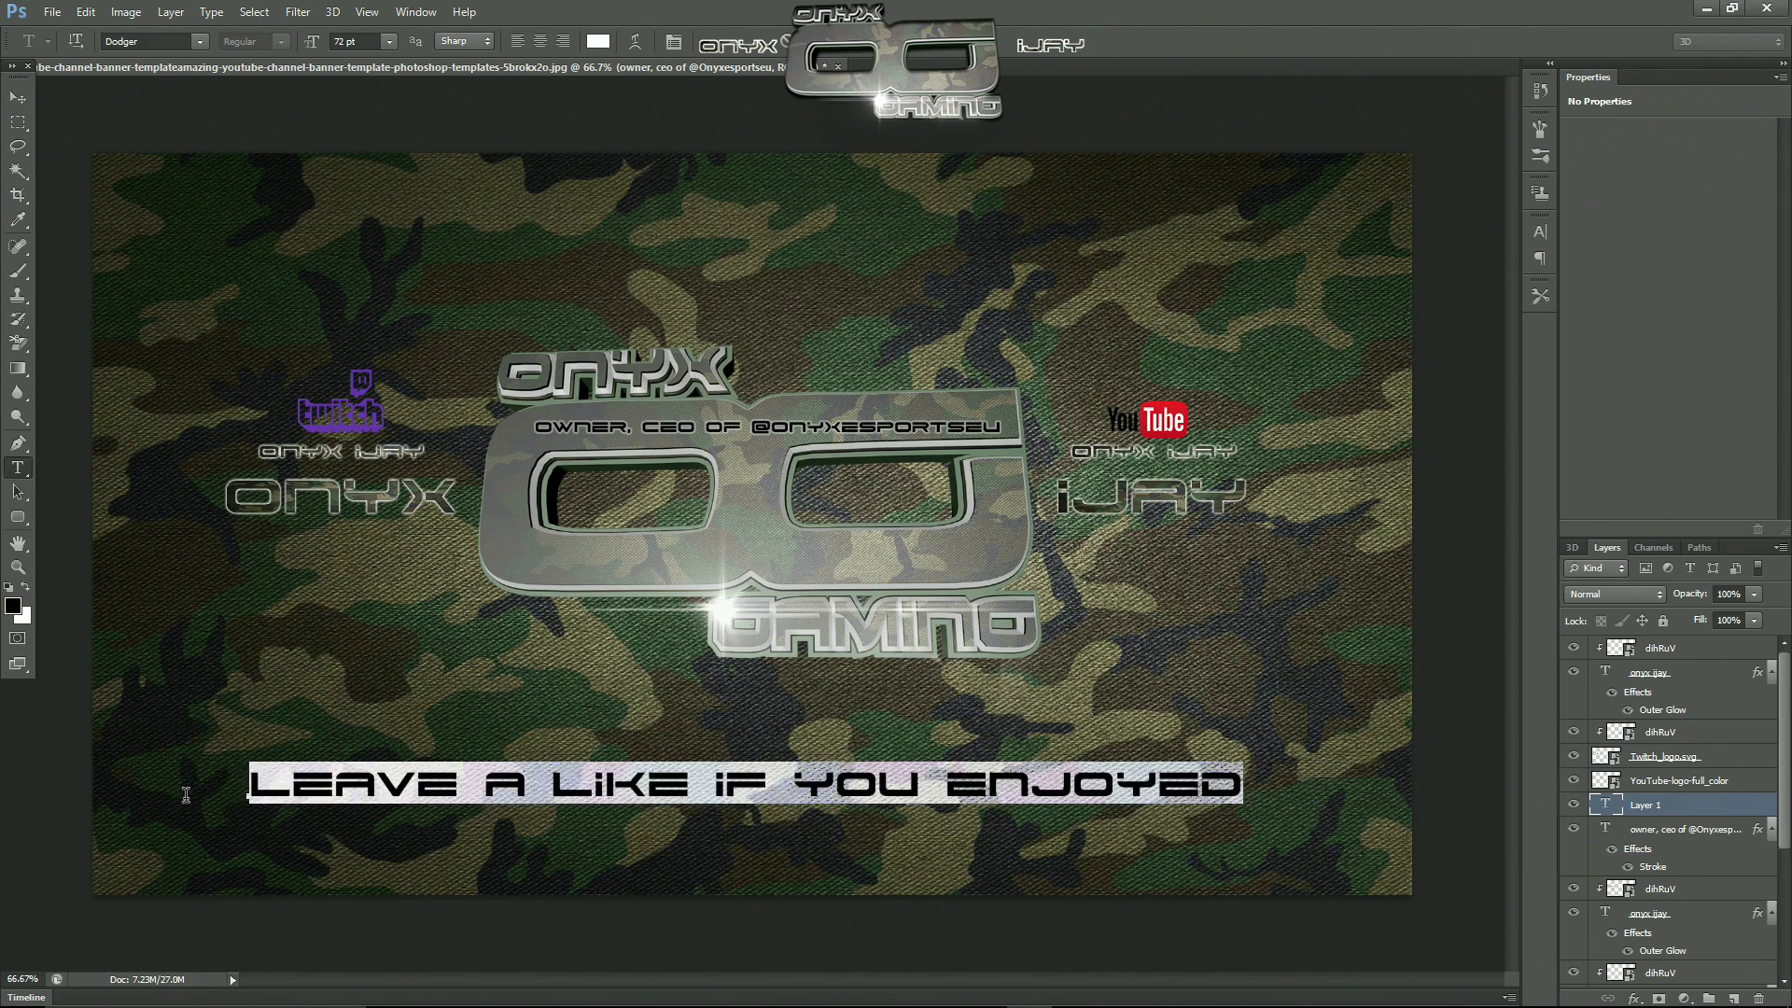